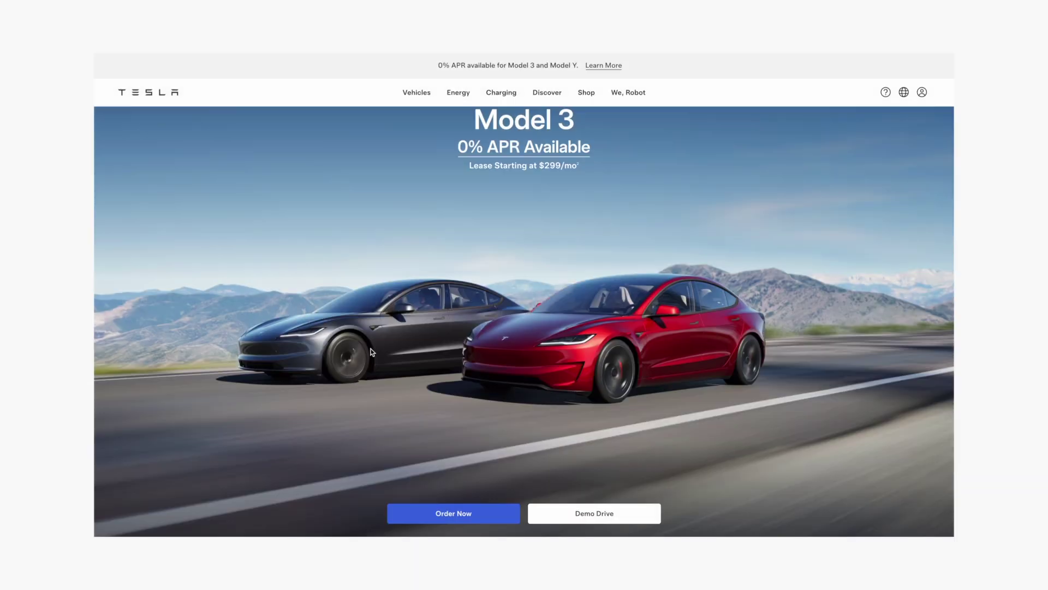
pyautogui.scroll(-2, 371, 353)
pyautogui.scroll(-10, 371, 352)
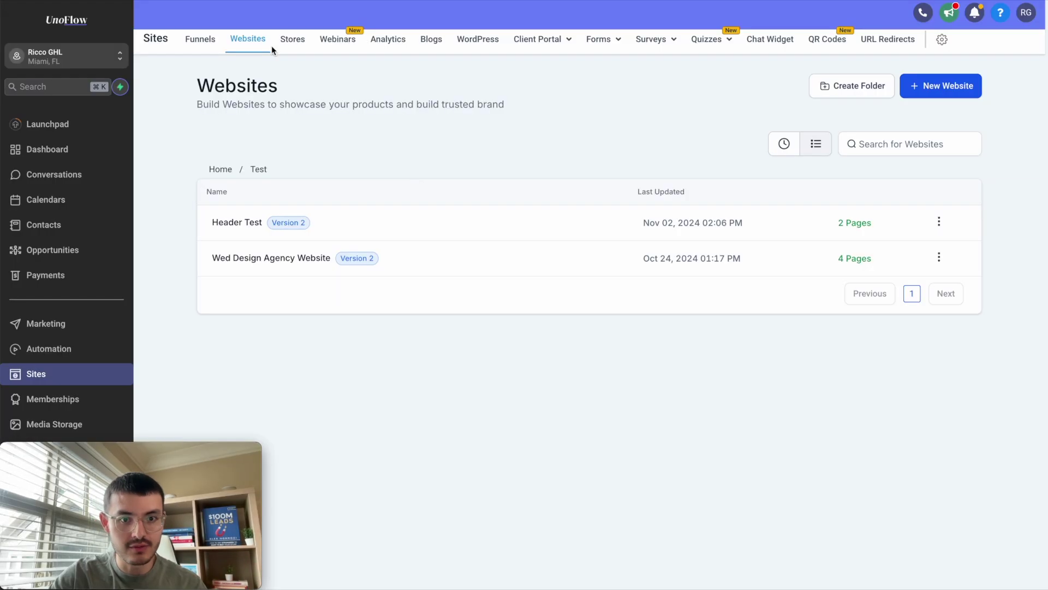
# Step: Create a new website from blank named "TESLA site"
pyautogui.click(957, 91)
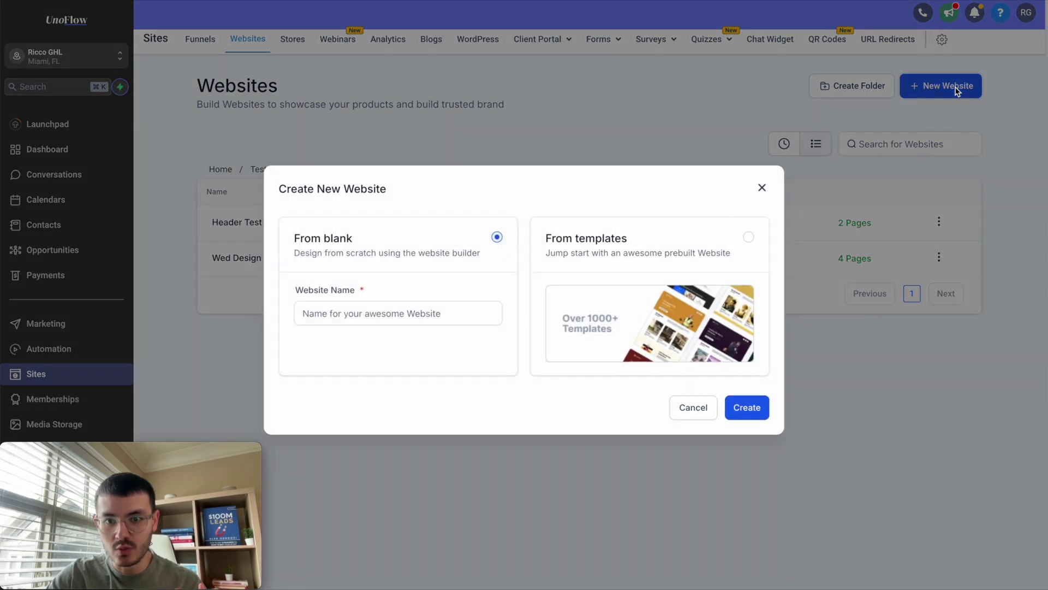
pyautogui.click(395, 307)
pyautogui.write('TESLA site')
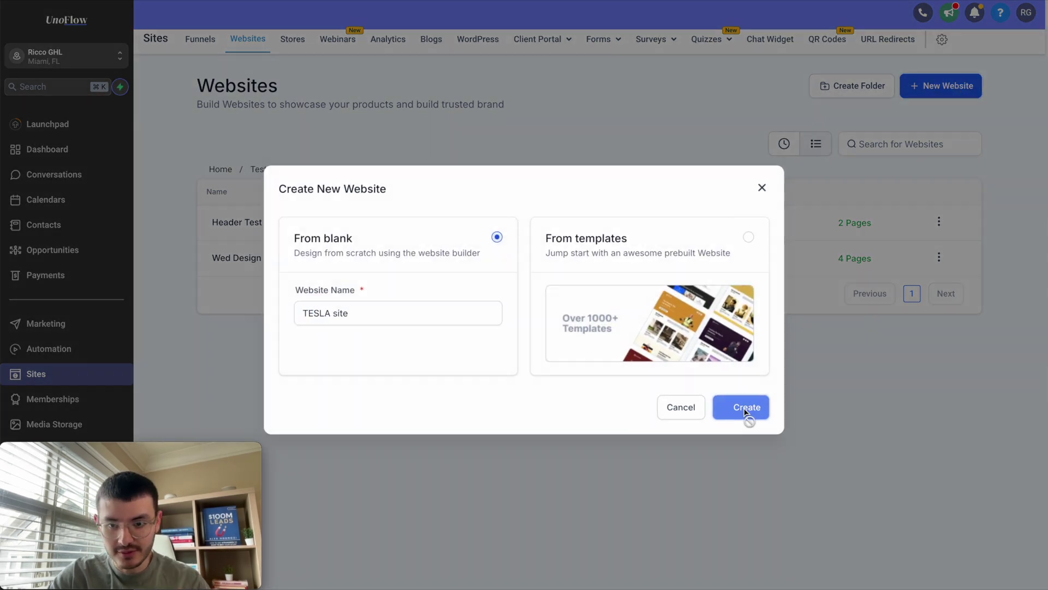
pyautogui.click(746, 409)
# Step: Add a page named "Model 3 Product Page" to the website and start building it from blank
pyautogui.click(930, 145)
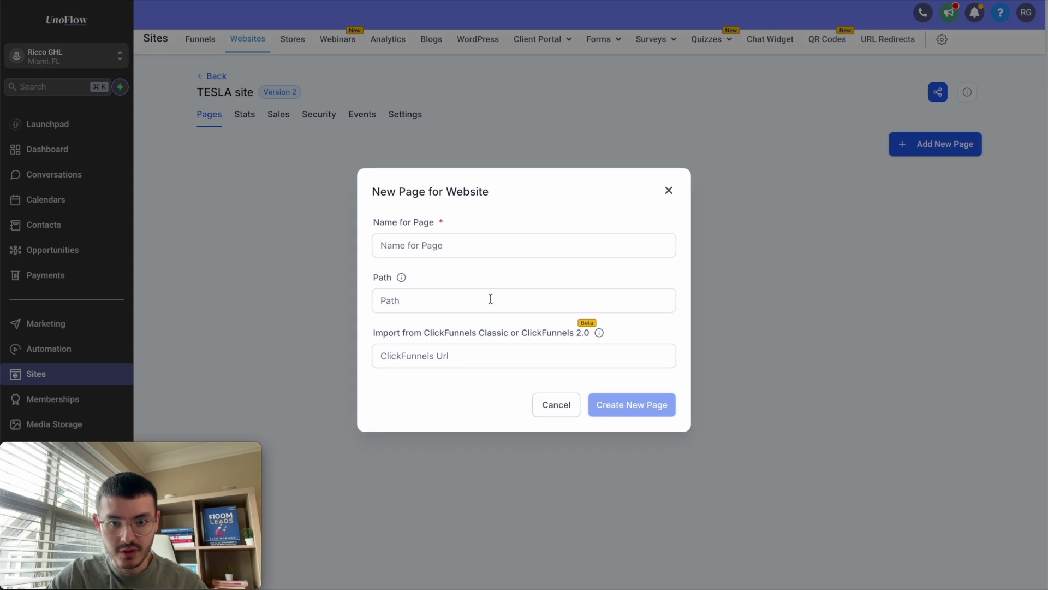
pyautogui.click(498, 236)
pyautogui.write('M')
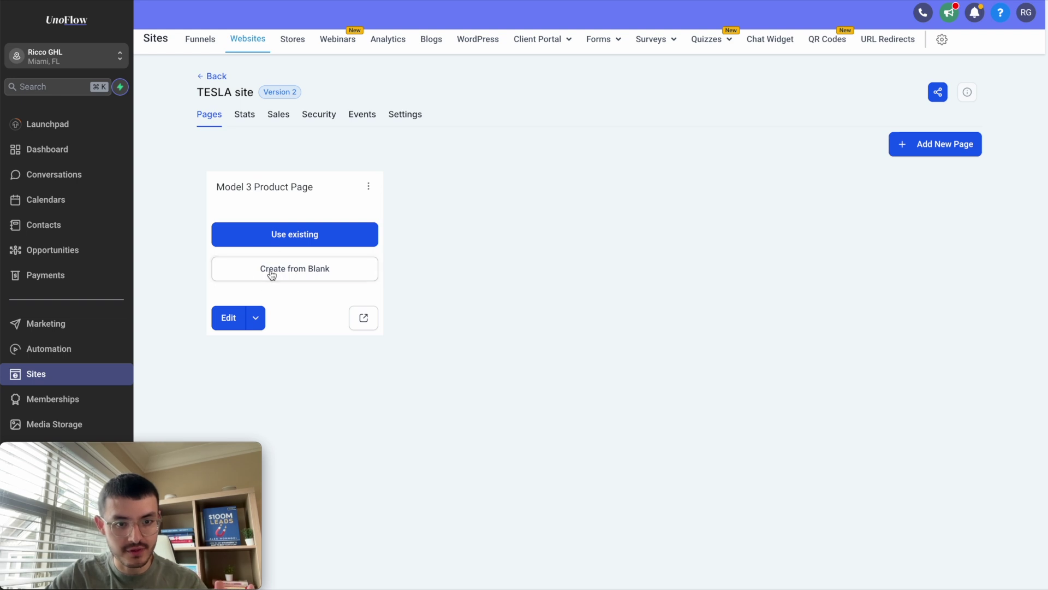
pyautogui.click(272, 274)
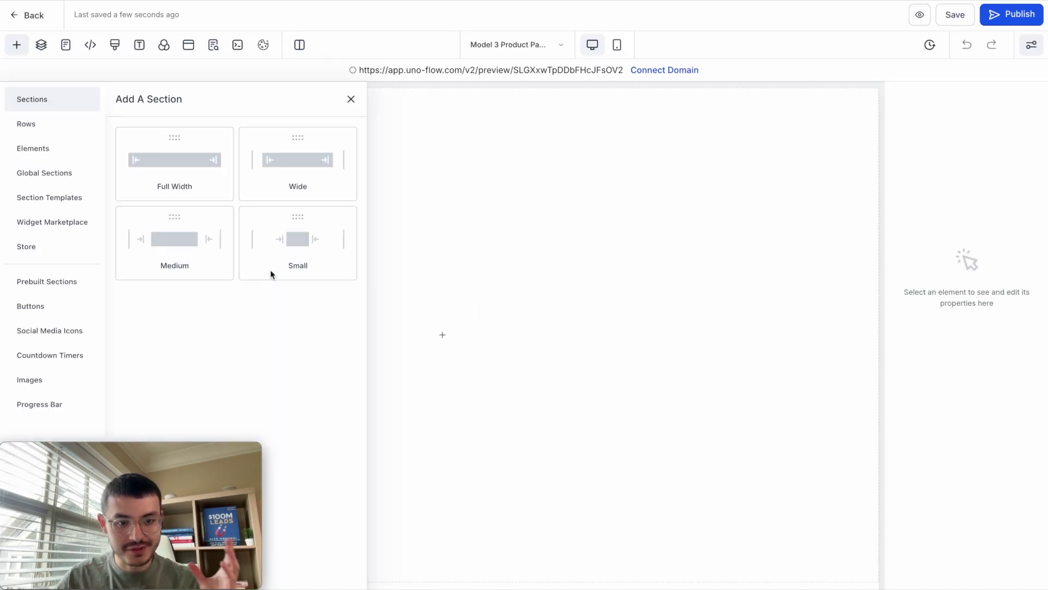
# Step: Add a full-width section to the page and place a two-column row inside it
pyautogui.click(155, 173)
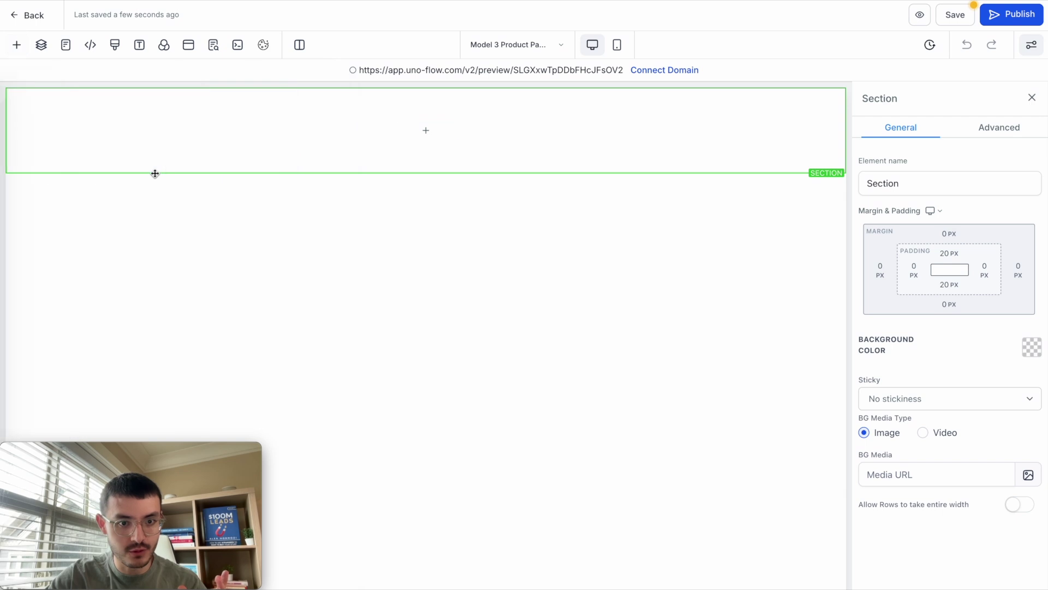
pyautogui.click(443, 131)
pyautogui.click(311, 164)
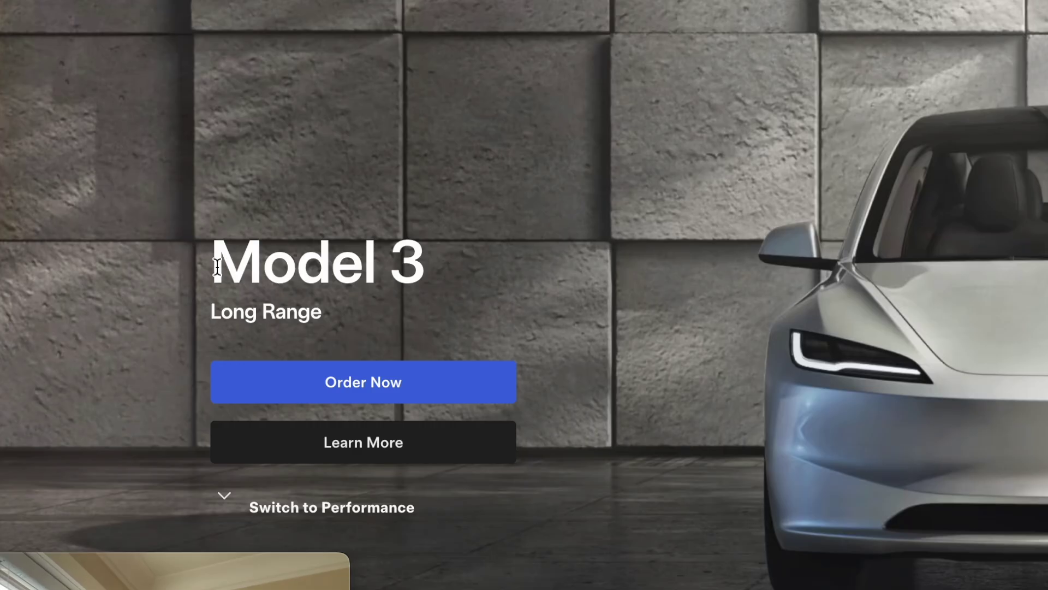
# Step: Copy the "Model 3" title from the Tesla reference page and add a headline element to the row's first column
pyautogui.moveTo(218, 266); pyautogui.dragTo(451, 271)
pyautogui.hotkey('ctrl', 'c')
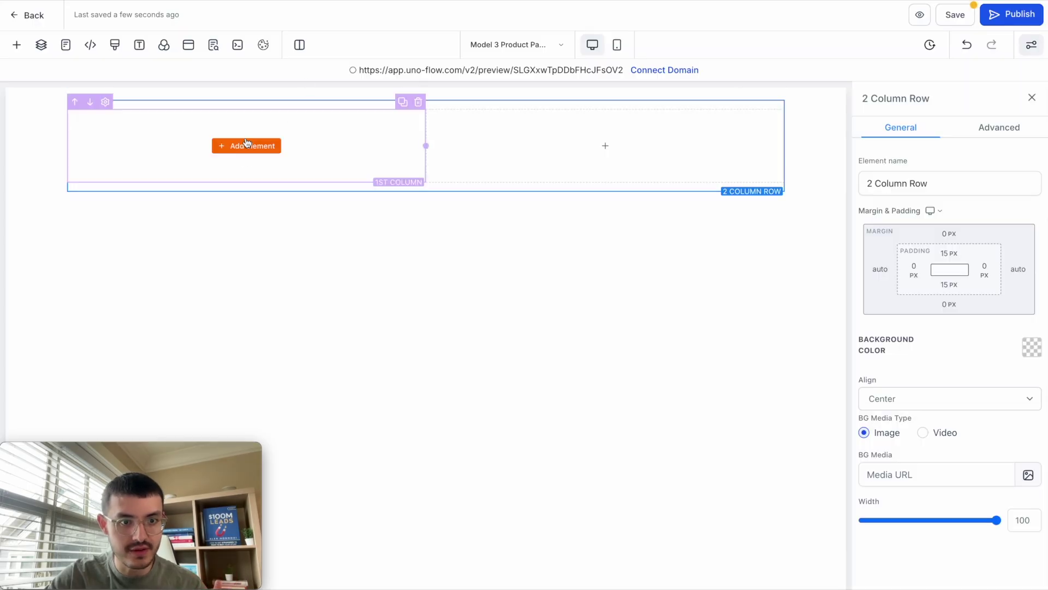
pyautogui.click(247, 143)
pyautogui.click(178, 206)
# Step: Add a sub-headline below the headline and a button below the sub-headline
pyautogui.click(247, 160)
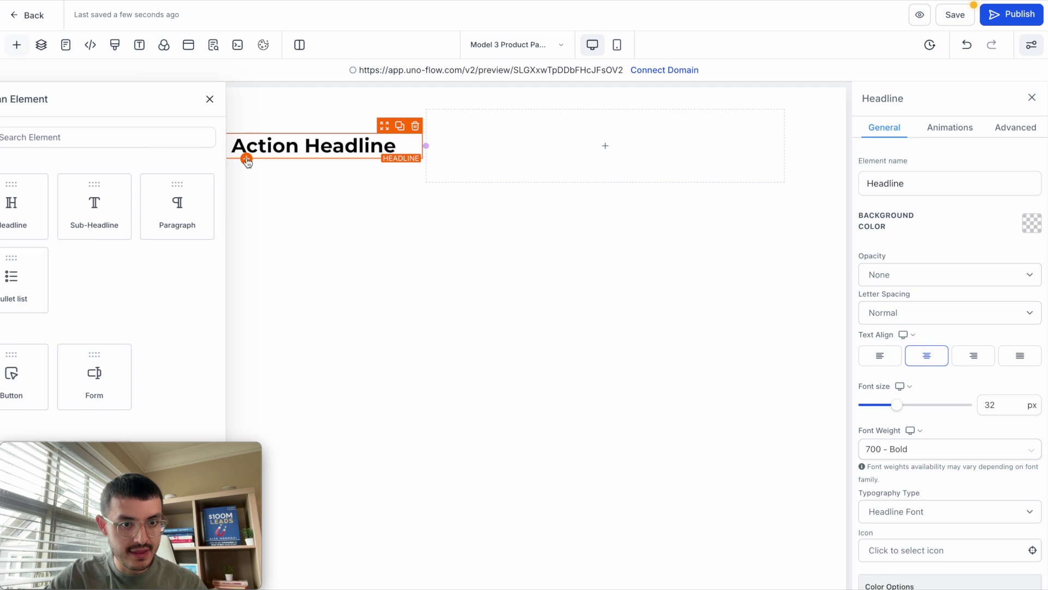
pyautogui.click(224, 208)
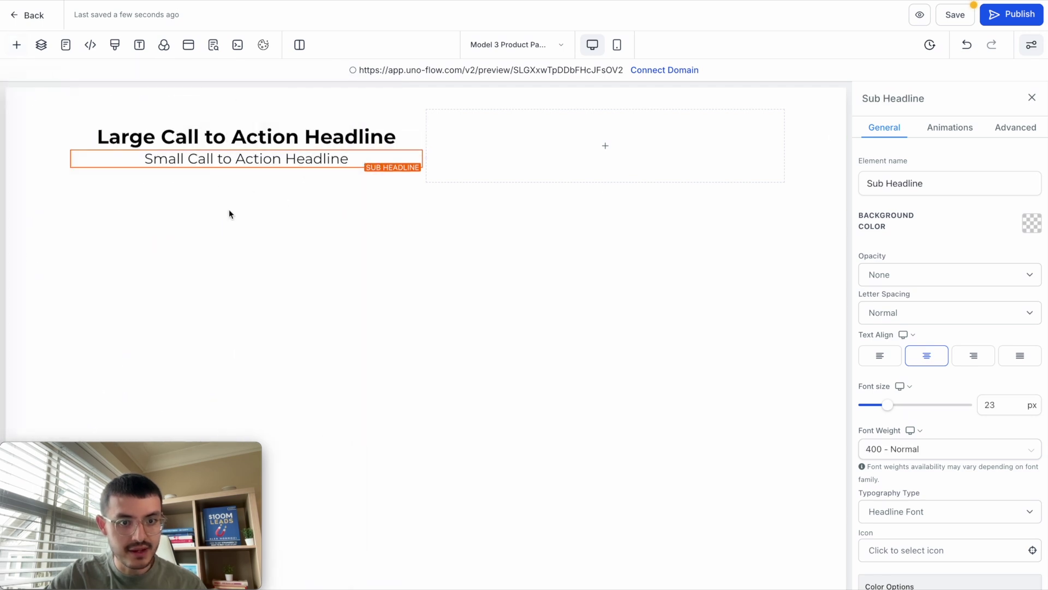
pyautogui.click(246, 168)
pyautogui.click(213, 137)
pyautogui.write('butt')
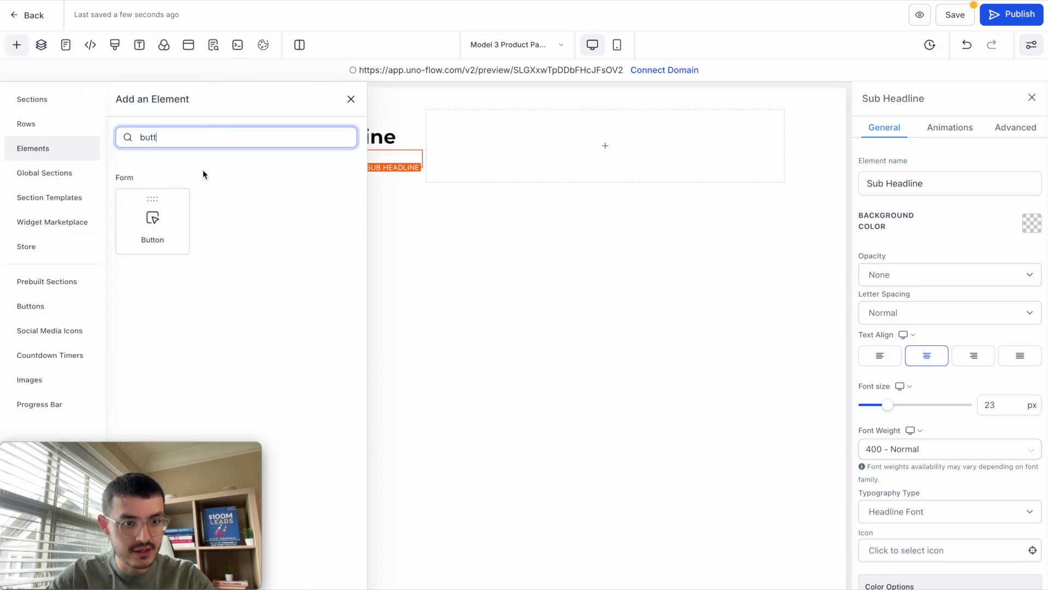
pyautogui.click(152, 222)
# Step: Left-align the headline, the sub-headline and the button in the first column
pyautogui.click(879, 355)
pyautogui.click(322, 150)
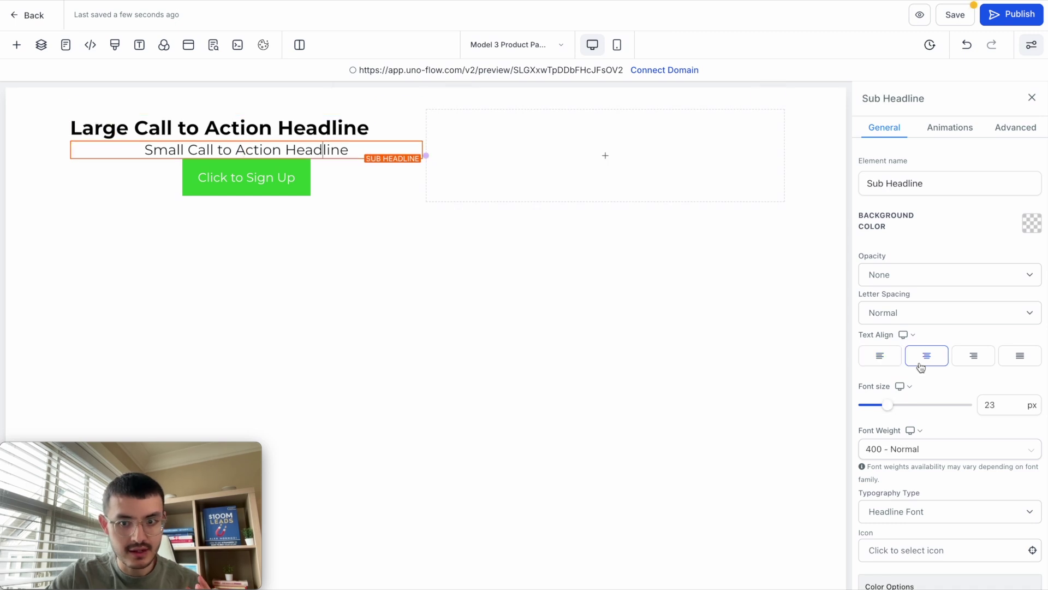
pyautogui.click(880, 355)
pyautogui.click(374, 189)
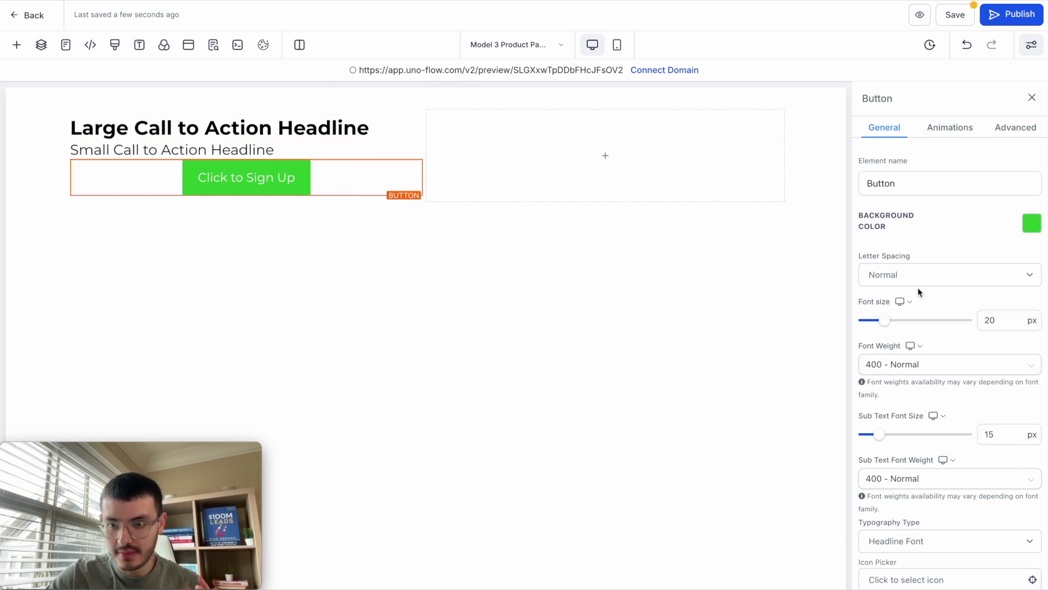
pyautogui.scroll(-5, 919, 293)
pyautogui.scroll(3, 906, 234)
pyautogui.click(883, 210)
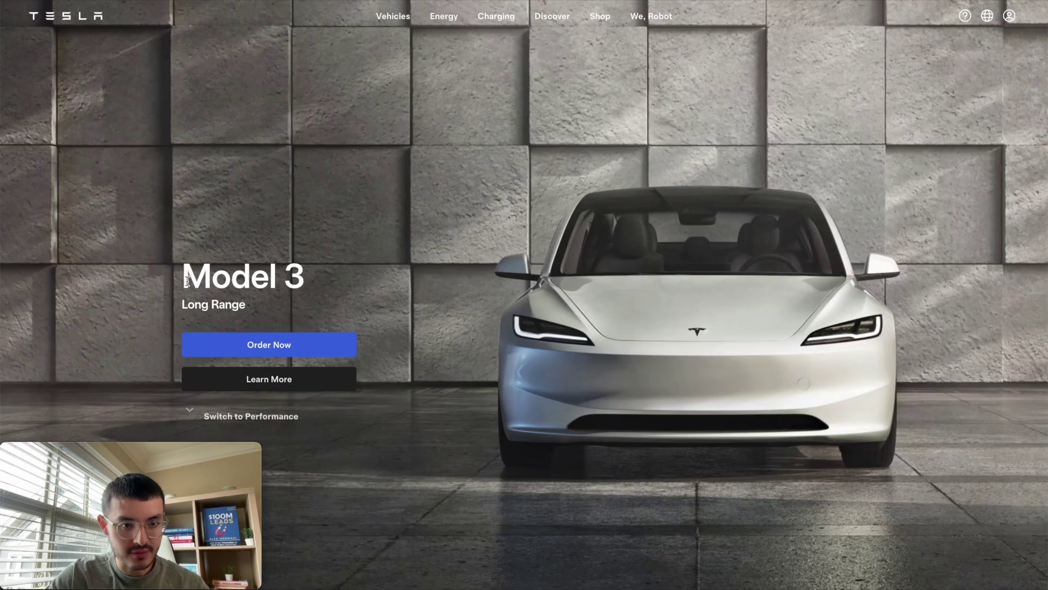
# Step: Copy the Tesla page's title texts and replace the headline with "Model 3" and the sub-headline with "Long Range"
pyautogui.moveTo(182, 270); pyautogui.dragTo(325, 281)
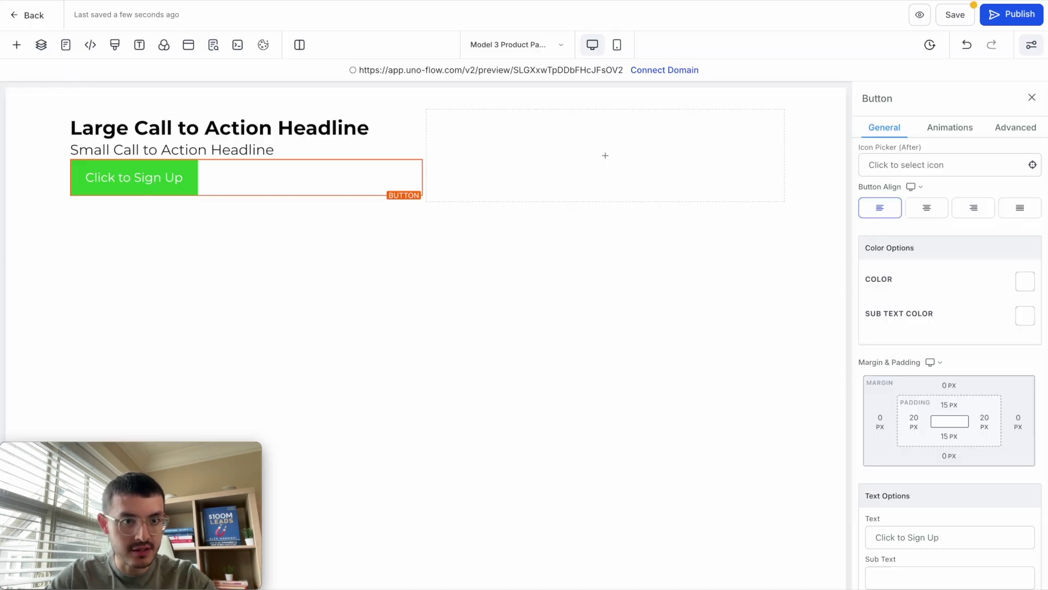
pyautogui.click(182, 124)
pyautogui.tripleClick(181, 121)
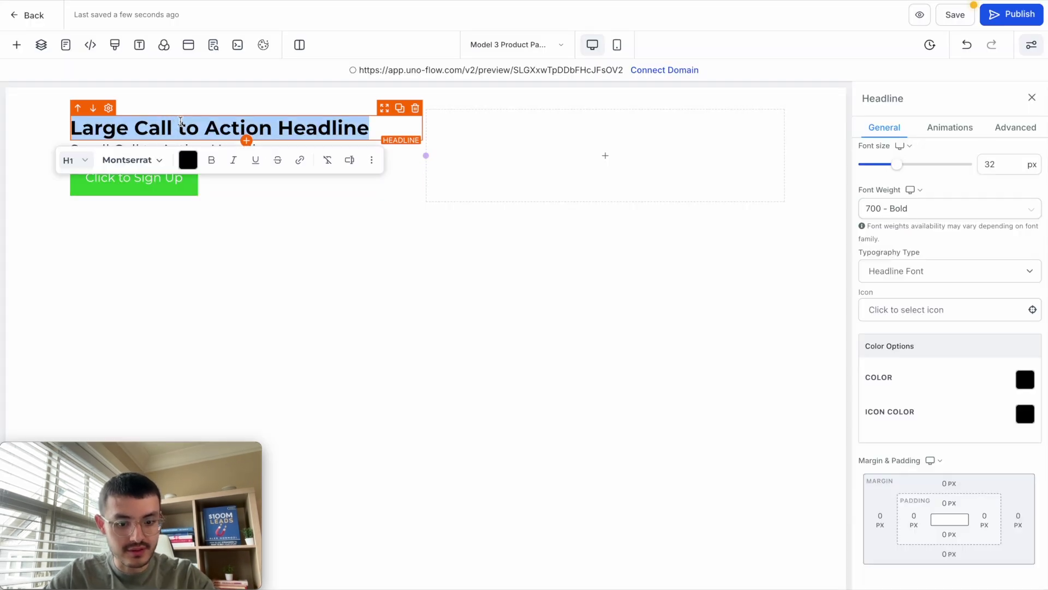
pyautogui.hotkey('ctrl', 'v')
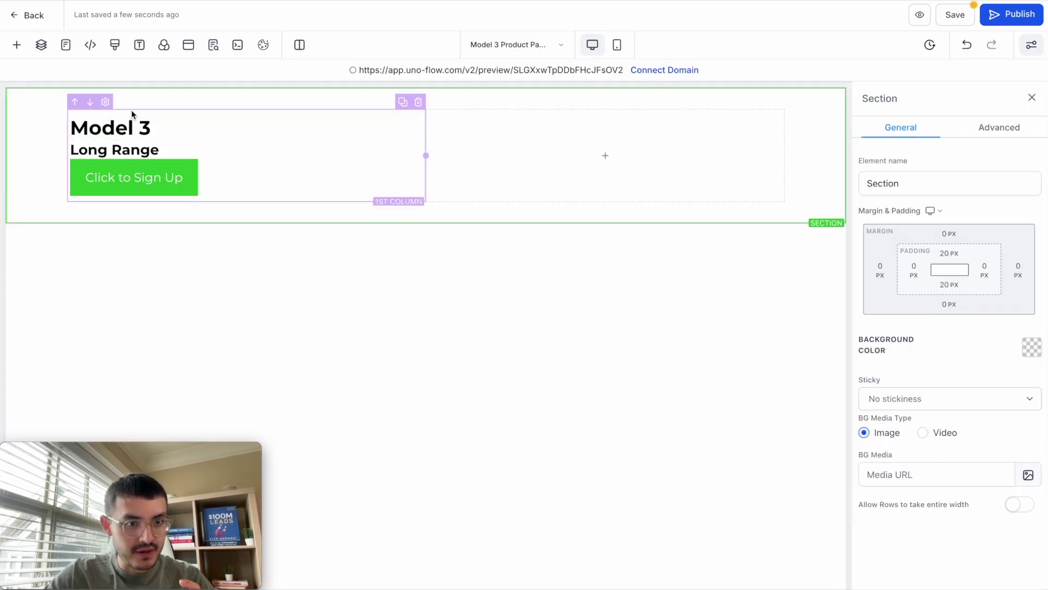
# Step: Set the font size of the "Model 3" headline to 52 px
pyautogui.click(131, 127)
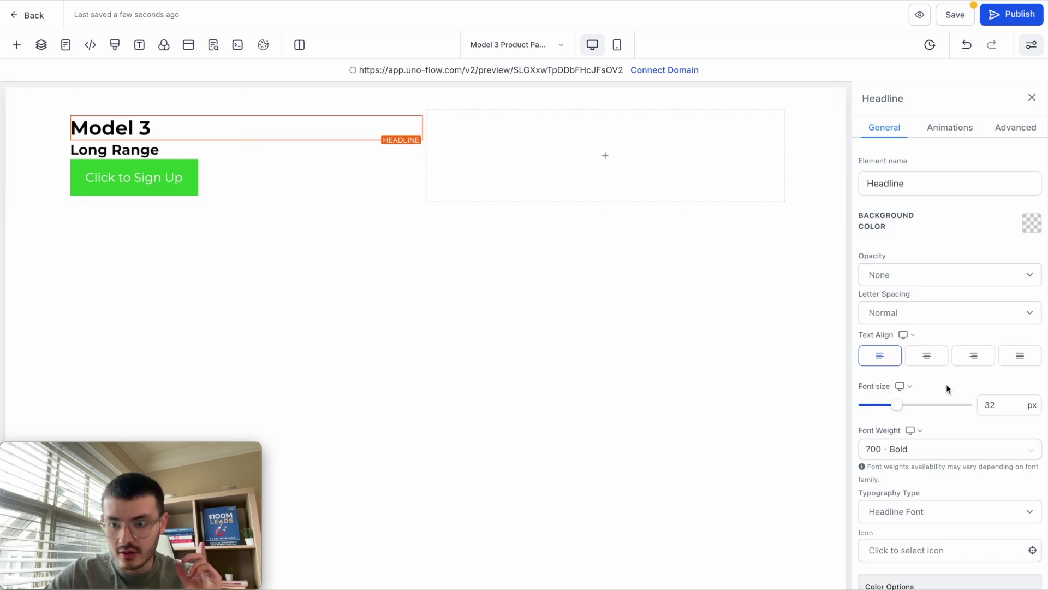
pyautogui.press('BackSpace')
pyautogui.press('BackSpace')
pyautogui.write('52')
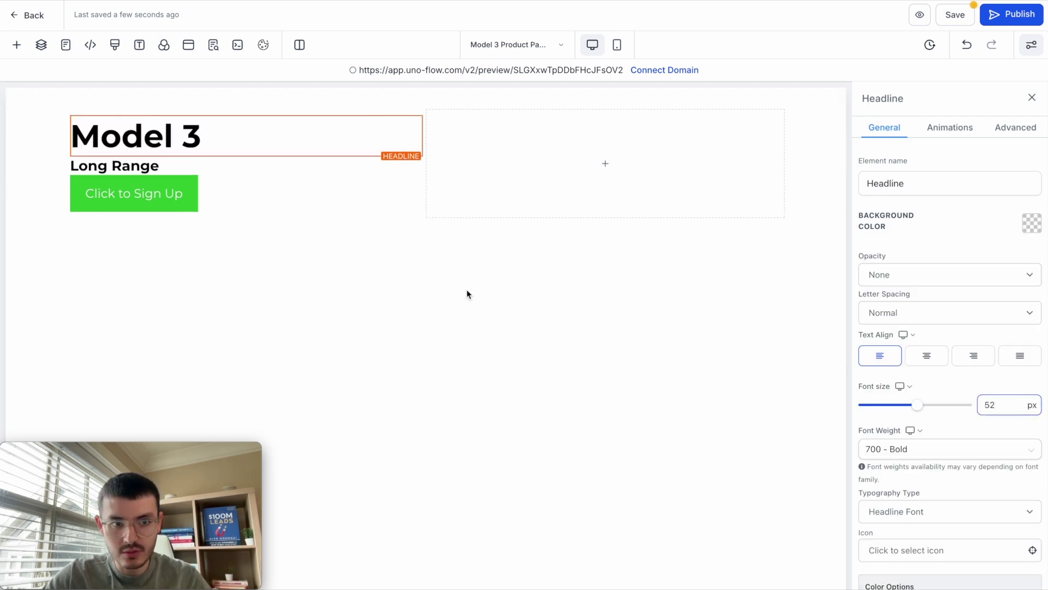
# Step: Add spacing between the "Long Range" sub-headline and the button below it
pyautogui.click(125, 164)
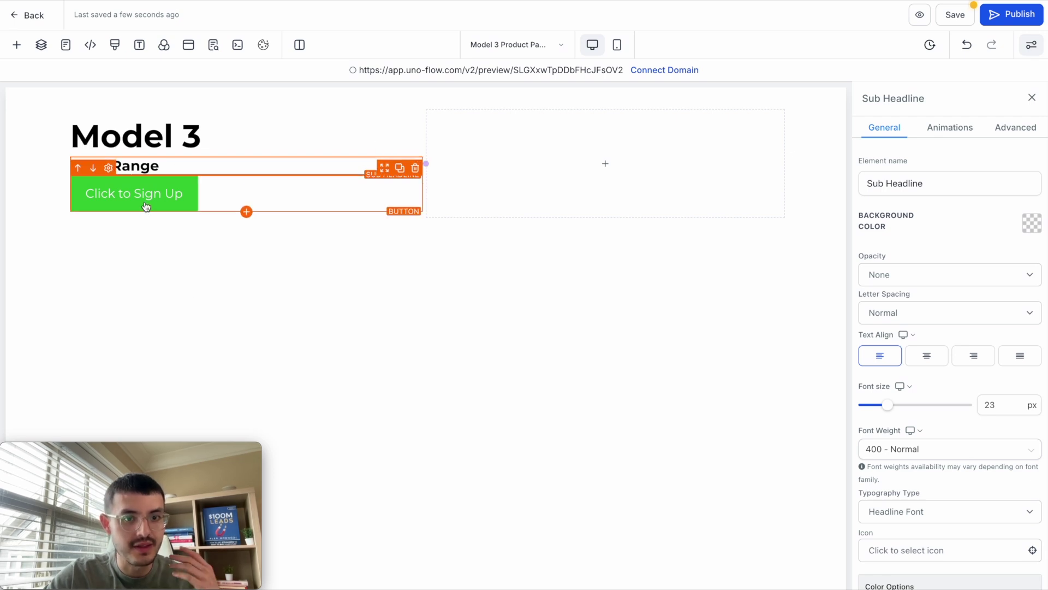
pyautogui.scroll(-4, 983, 407)
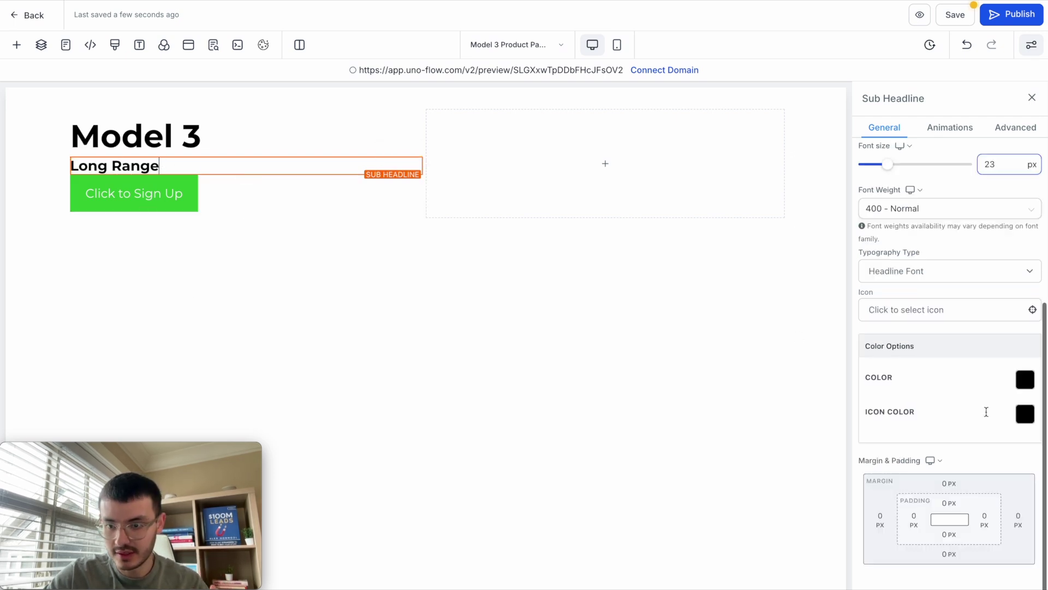
pyautogui.click(189, 98)
# Step: Change the button's text to "Order Now" and set its font size to 14 px
pyautogui.click(185, 199)
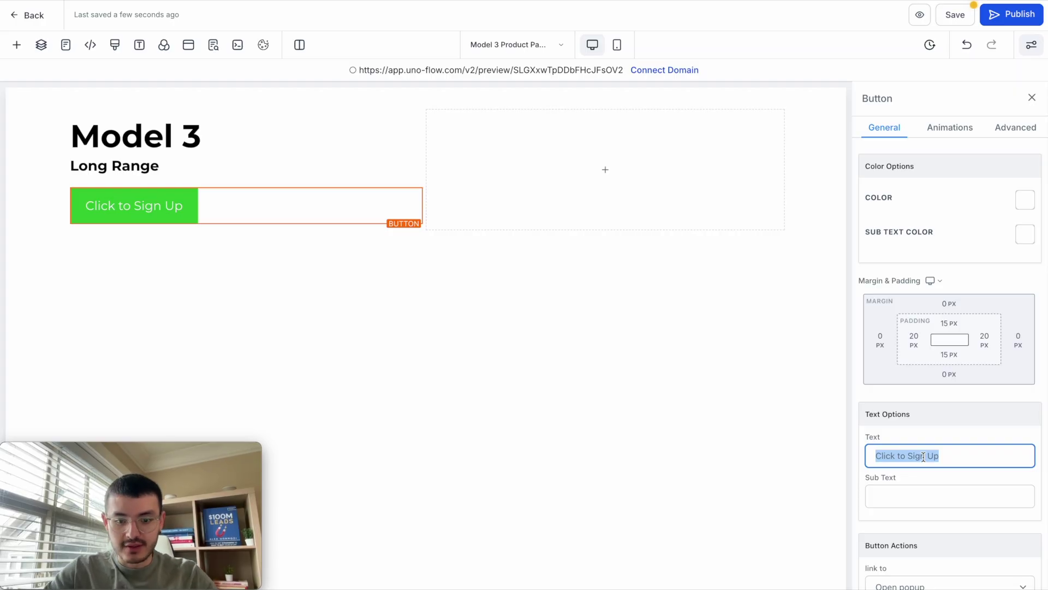
pyautogui.write('Order Now')
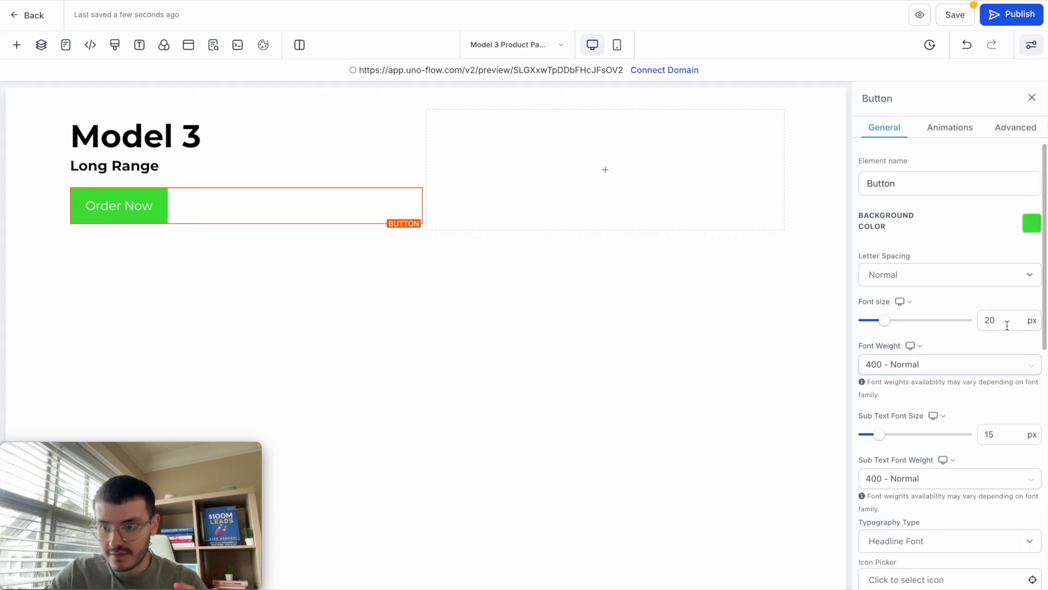
pyautogui.doubleClick(990, 321)
pyautogui.write('14')
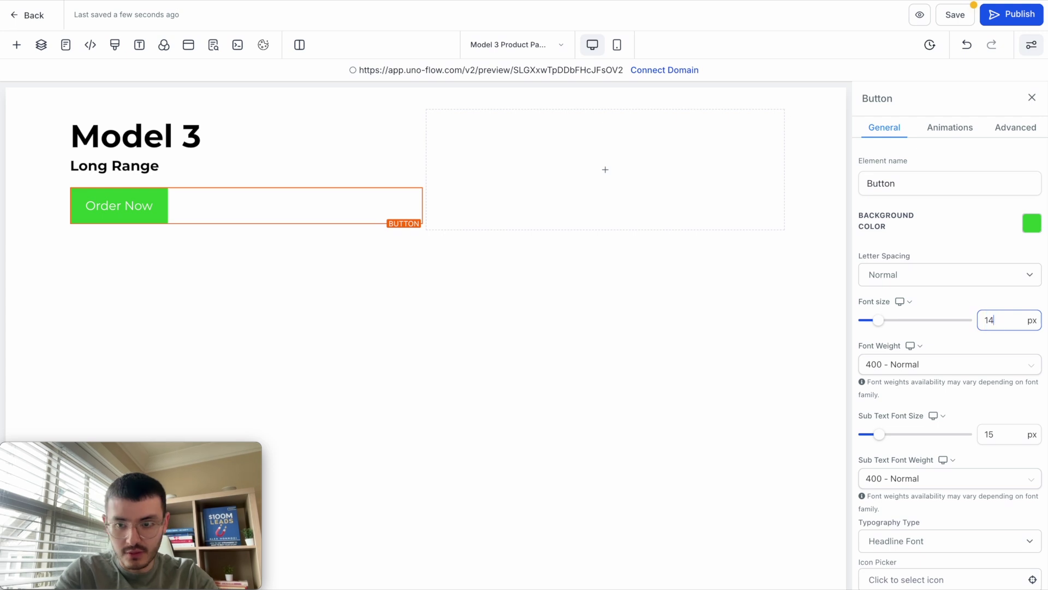
# Step: Set the left and right padding of the "Order Now" button to 60 px each
pyautogui.scroll(-8, 947, 229)
pyautogui.click(911, 293)
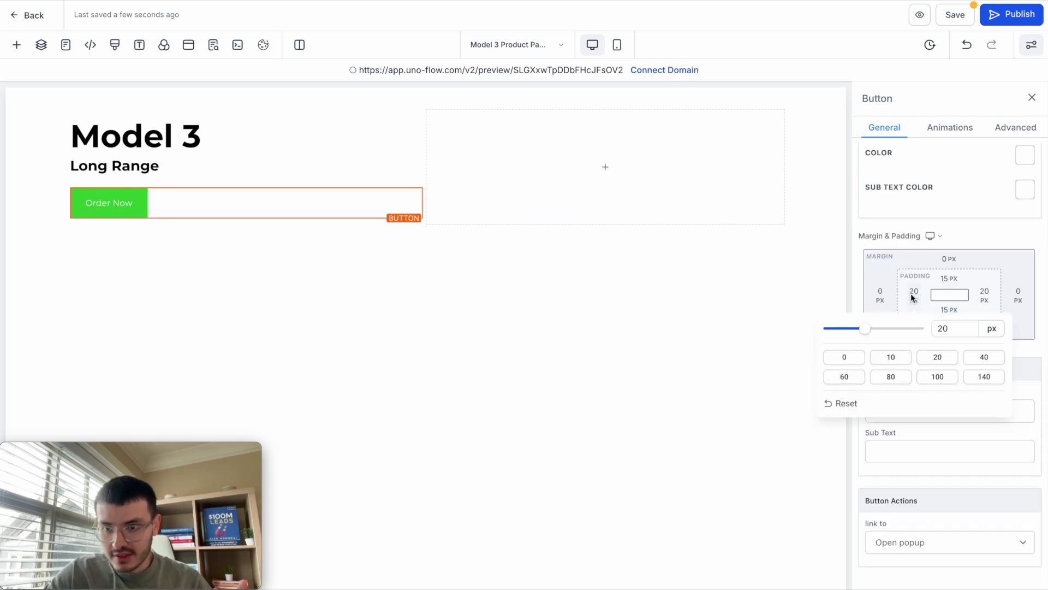
pyautogui.click(862, 377)
pyautogui.click(985, 293)
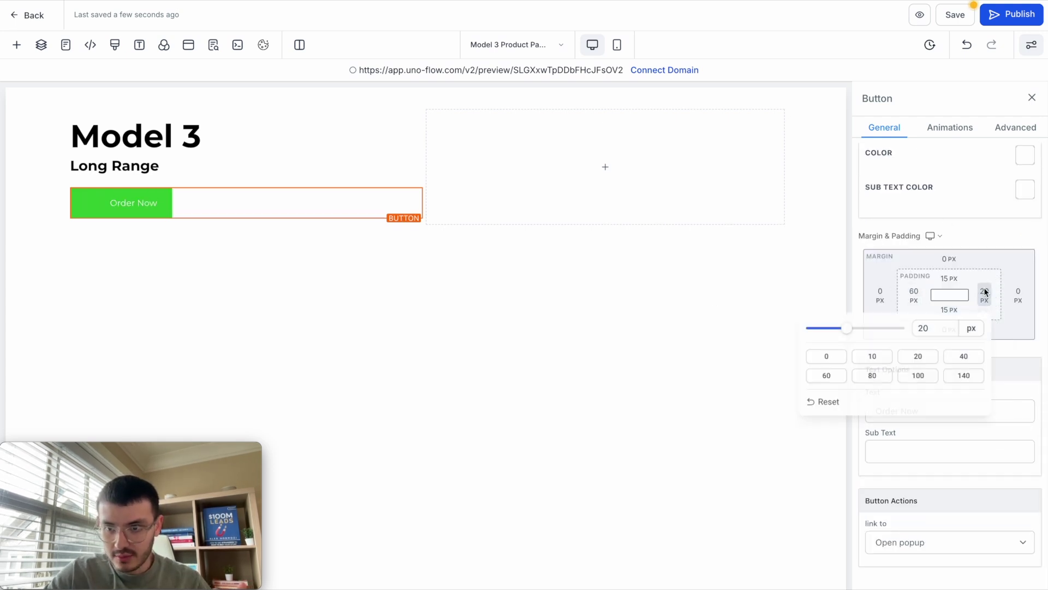
pyautogui.click(830, 381)
# Step: Set the top padding of the hero section to 300 px
pyautogui.click(327, 93)
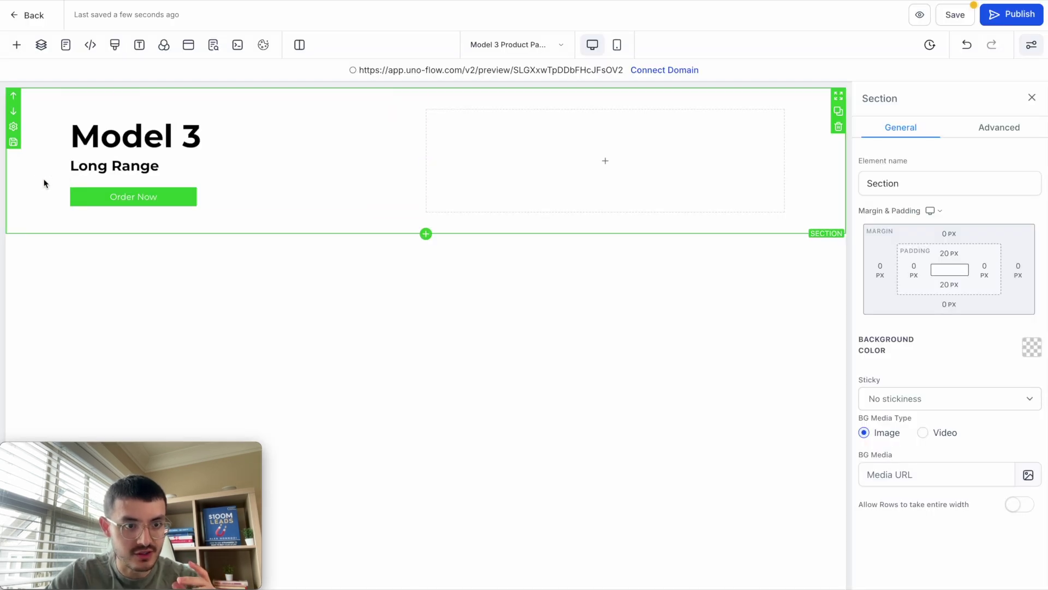
pyautogui.click(949, 252)
pyautogui.doubleClick(982, 281)
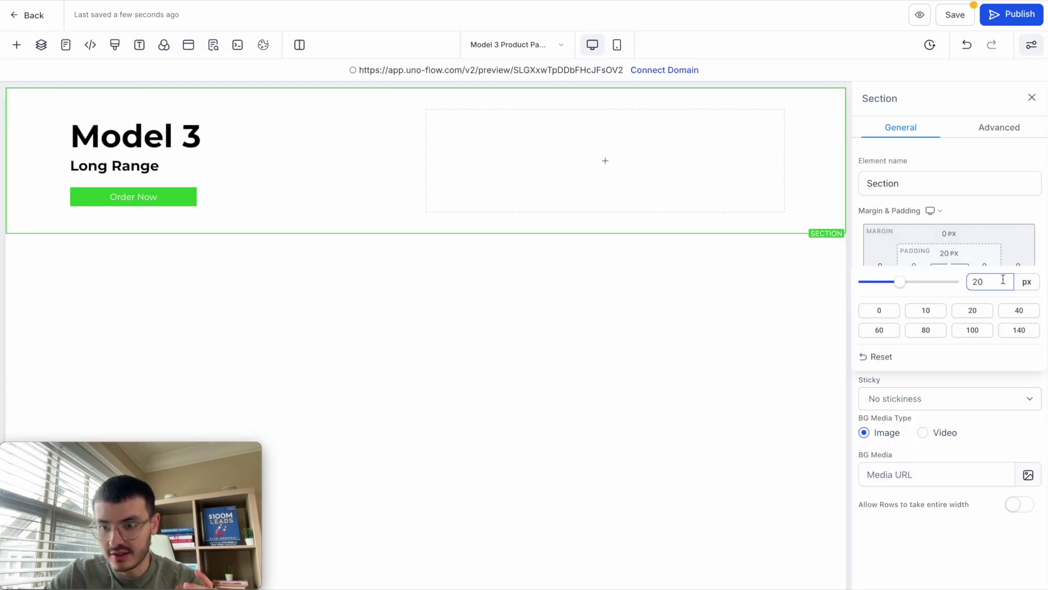
pyautogui.write('300')
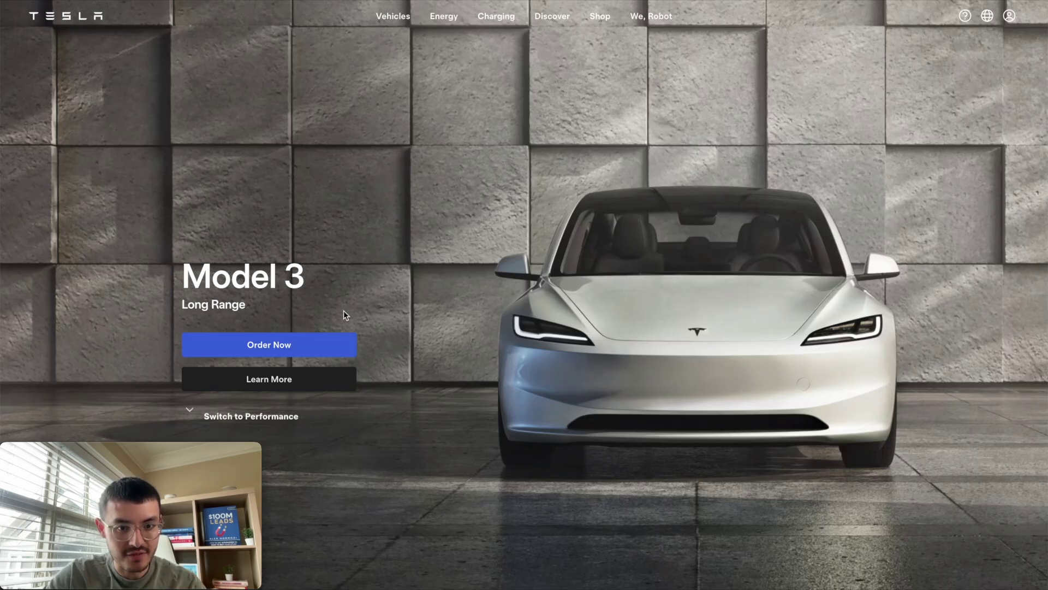
# Step: Switch to Coolors and replace the vivid sky blue swatch with the color sampled from the Tesla page's "Order Now" button
pyautogui.hotkey('ctrl', 'Up')
pyautogui.click(879, 213)
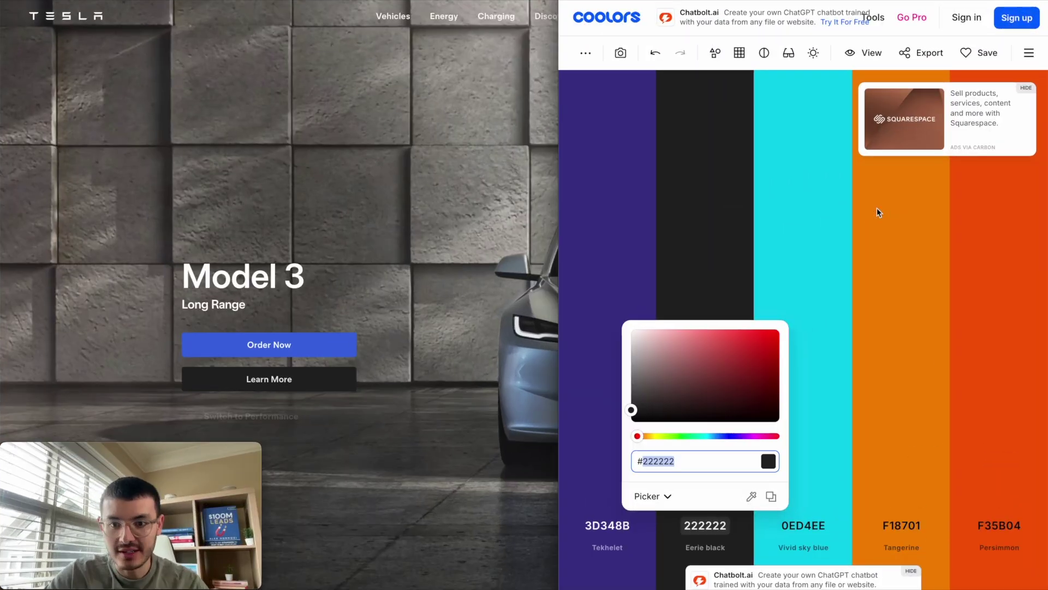
pyautogui.click(877, 209)
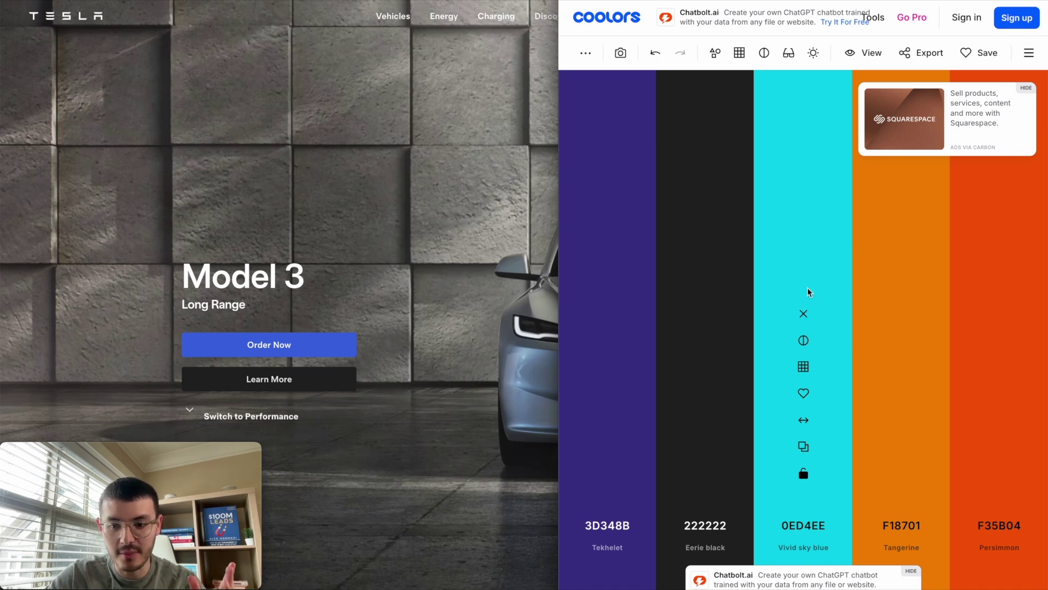
pyautogui.click(800, 525)
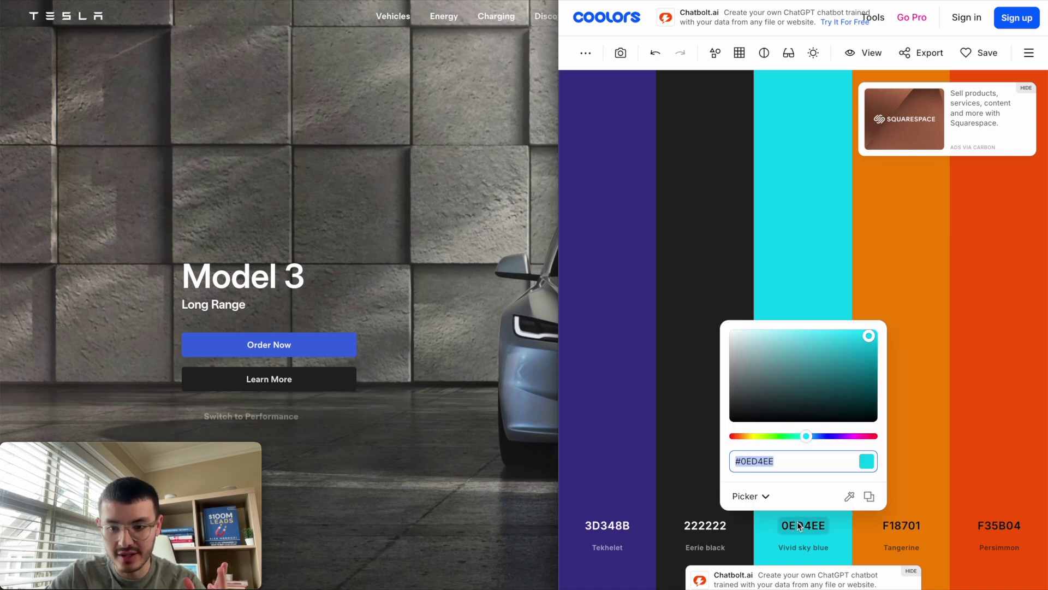
pyautogui.click(850, 495)
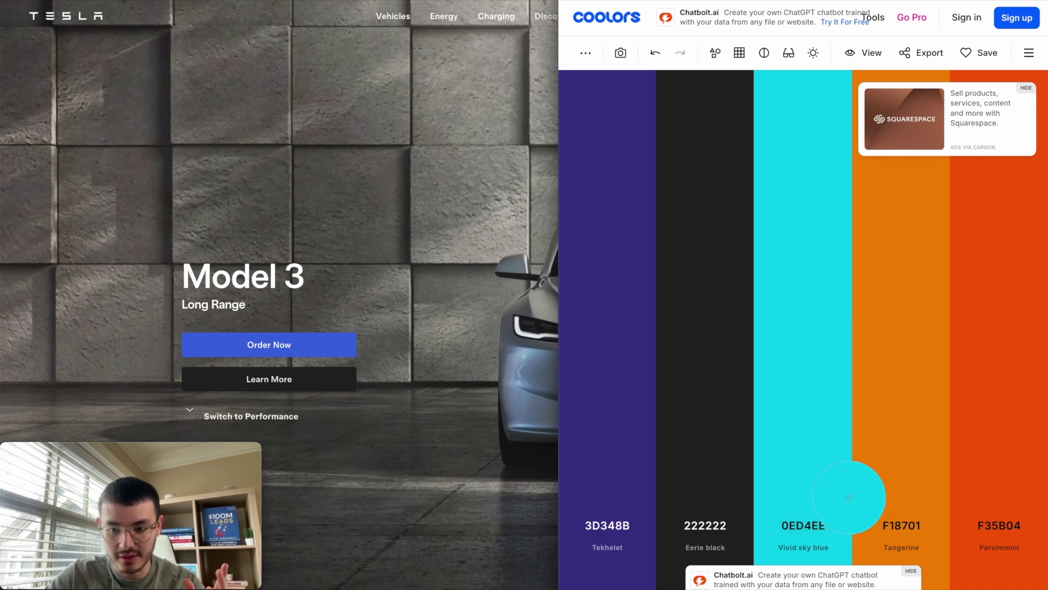
pyautogui.click(339, 349)
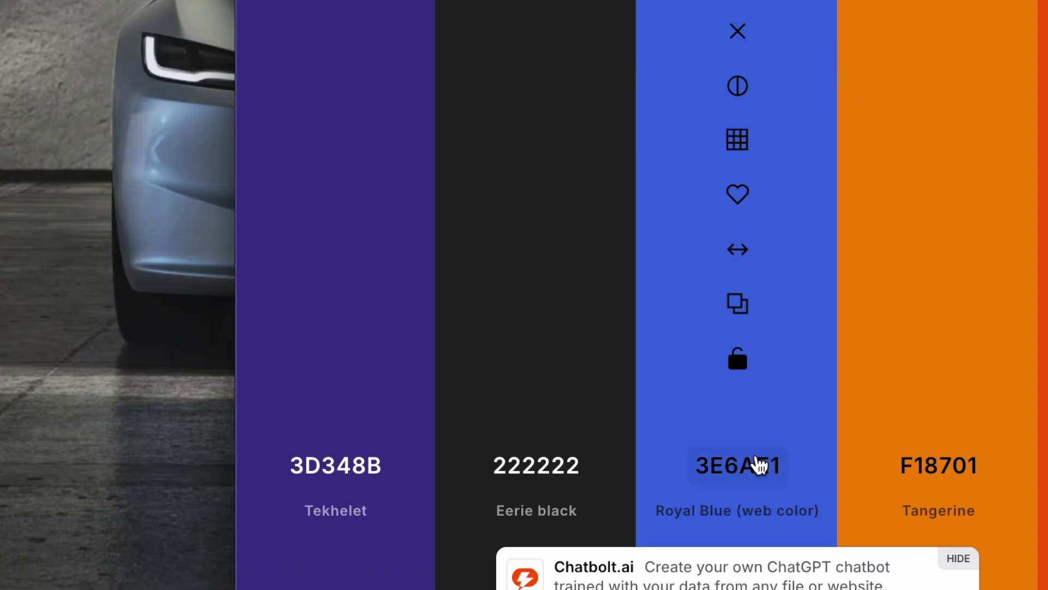
# Step: Copy the 3E6AE1 hex code from Coolors and add it in the website builder as the "Order Now" button's custom background color
pyautogui.click(760, 465)
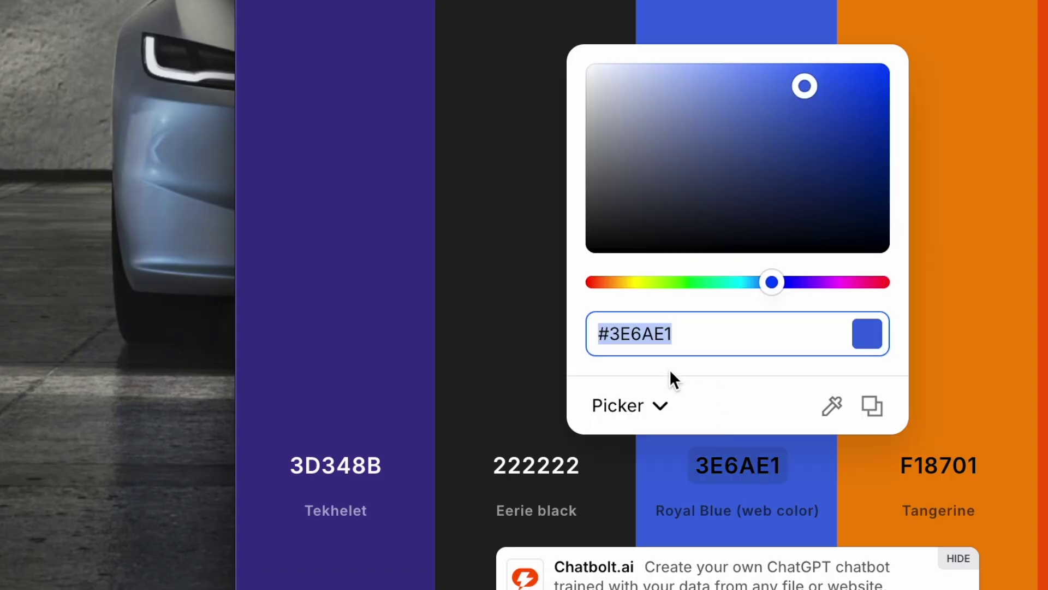
pyautogui.click(872, 406)
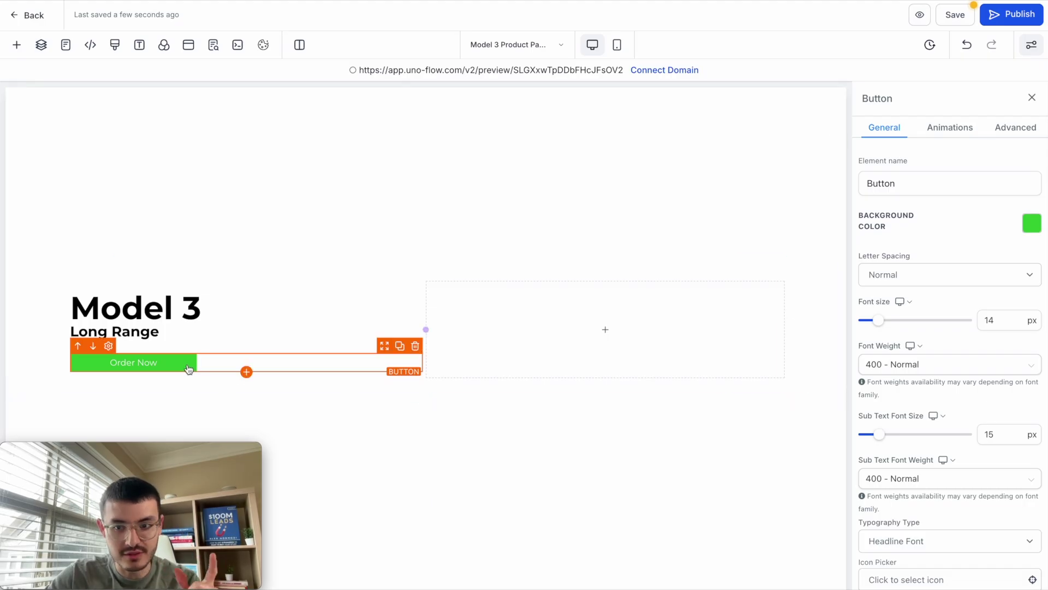
pyautogui.click(1032, 226)
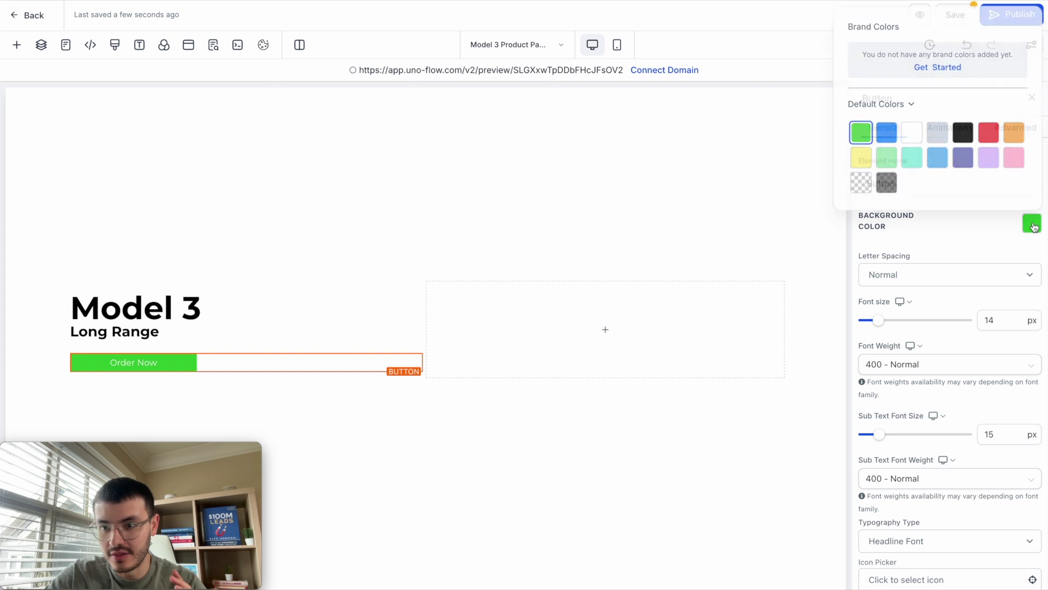
pyautogui.click(890, 101)
pyautogui.click(877, 147)
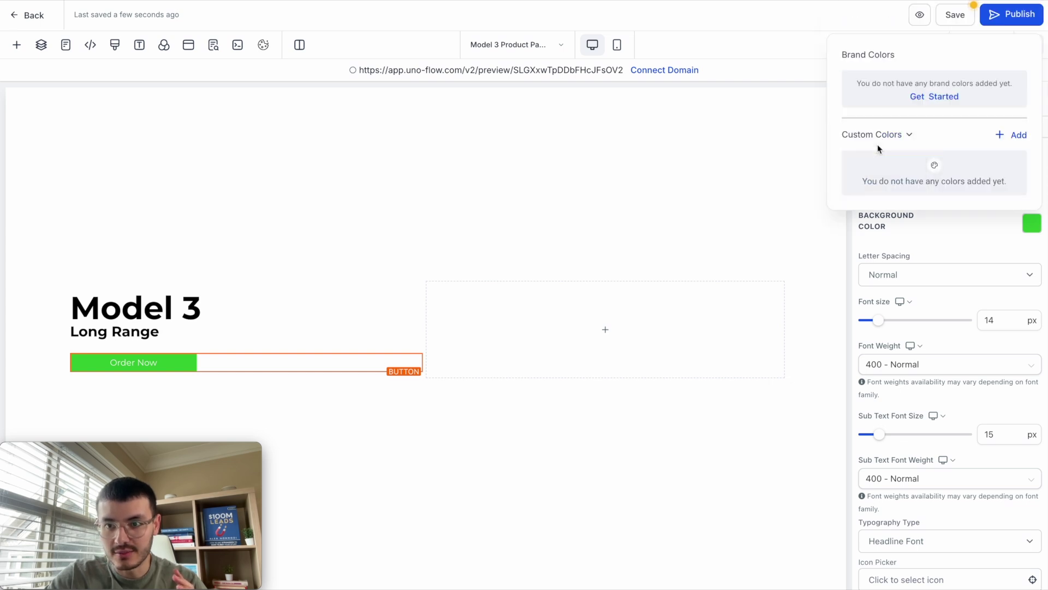
pyautogui.click(1019, 136)
pyautogui.doubleClick(917, 149)
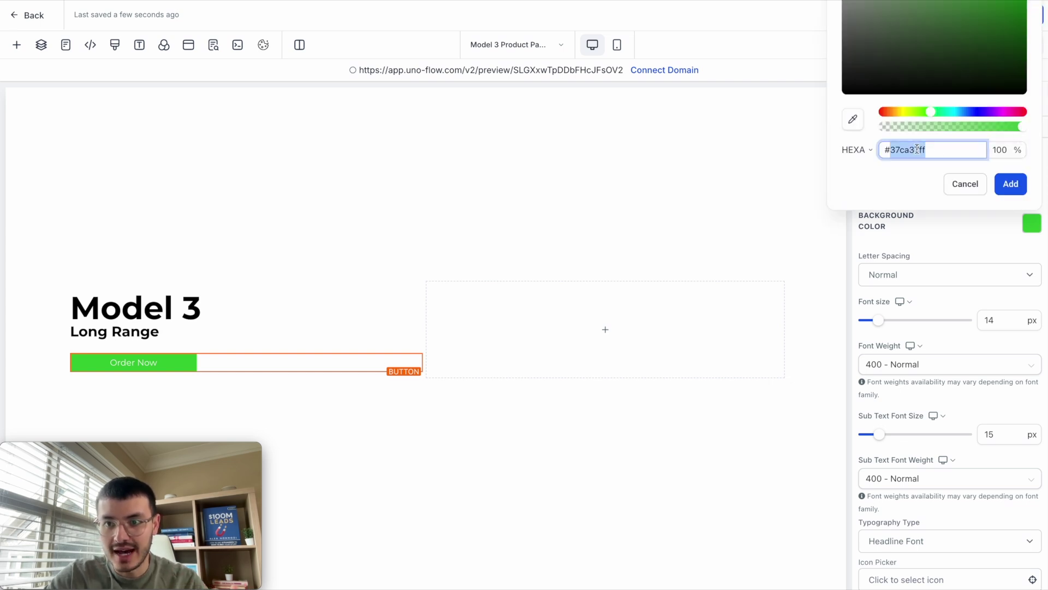
pyautogui.write('3e6ae1')
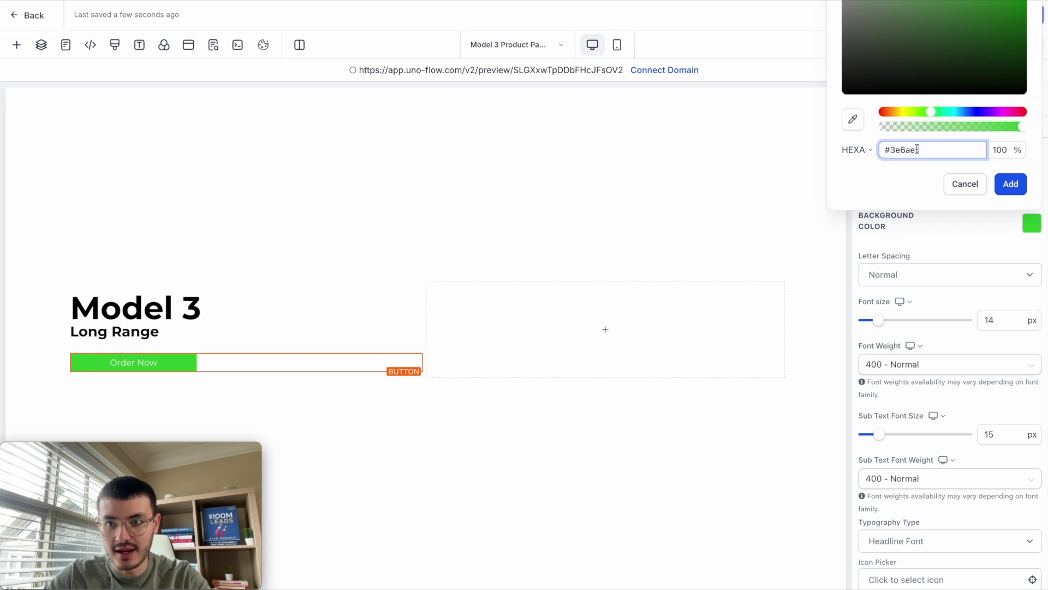
pyautogui.click(1011, 186)
pyautogui.click(407, 432)
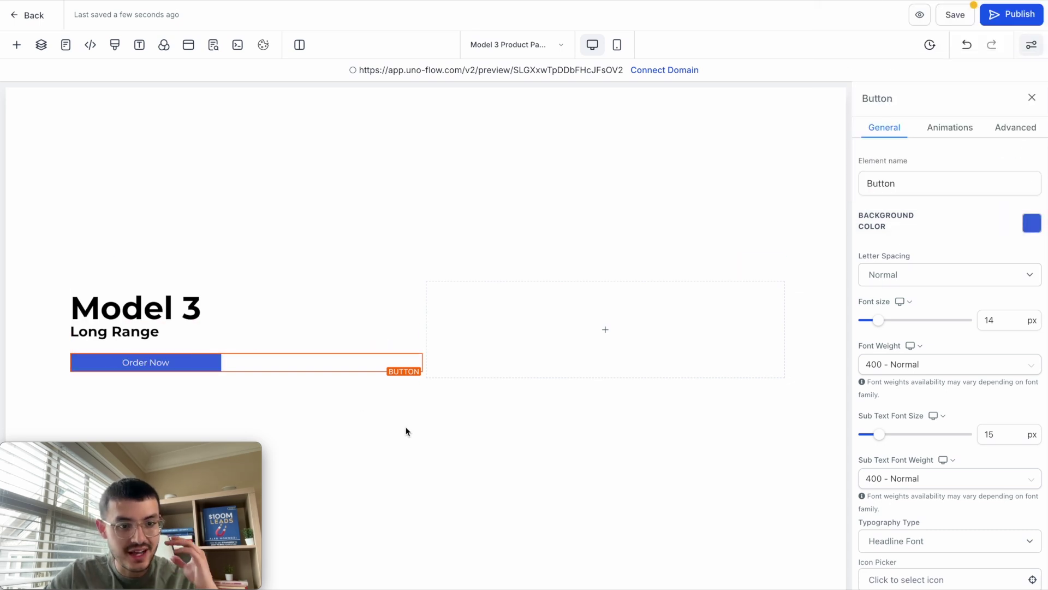
# Step: Duplicate the "Order Now" button and set the upper button's bottom margin to 10 px
pyautogui.moveTo(404, 373)
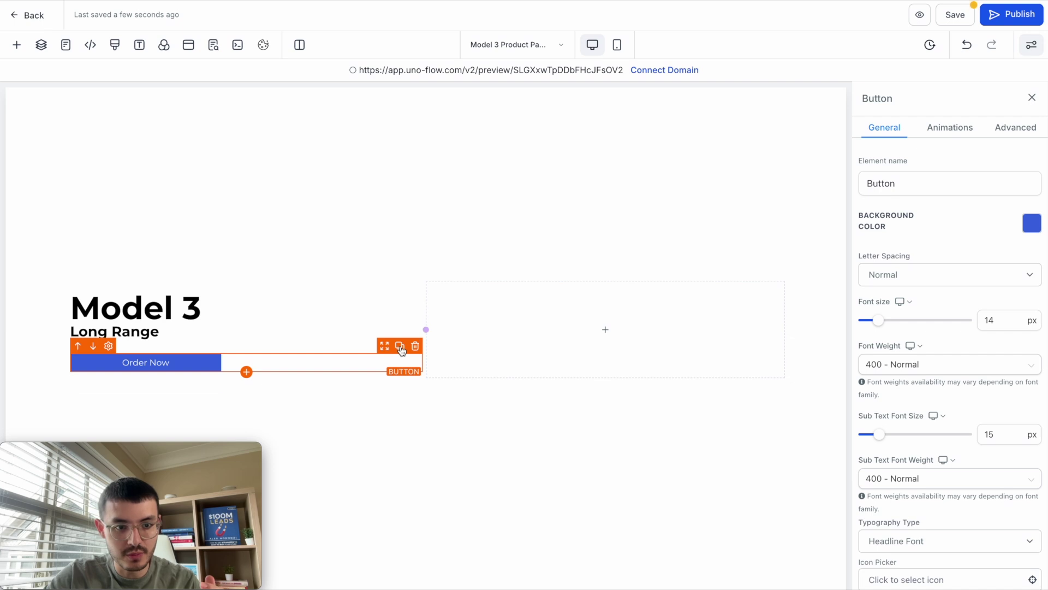
pyautogui.click(400, 346)
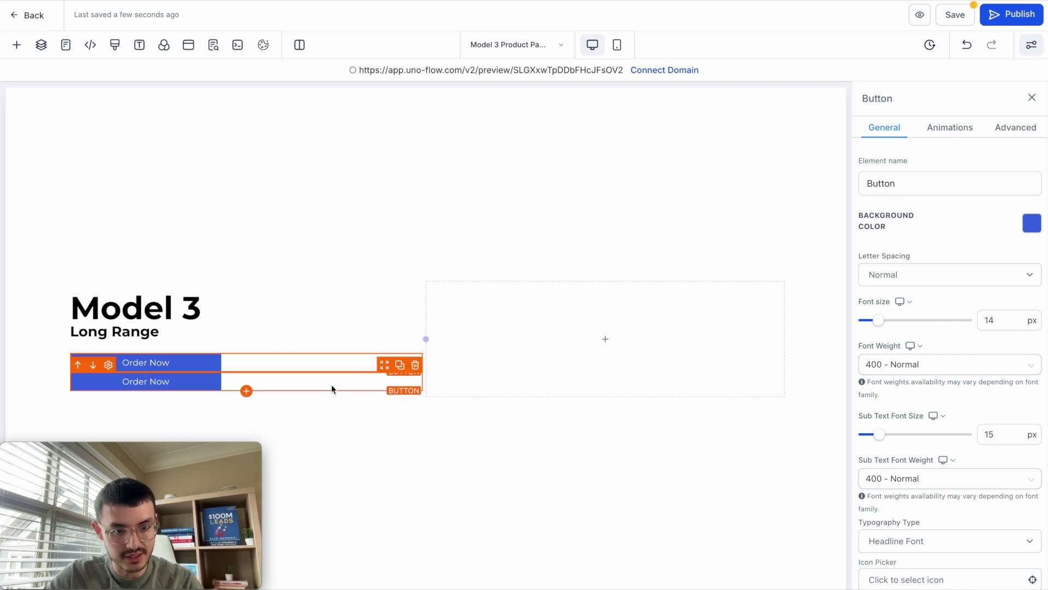
pyautogui.scroll(-5, 995, 420)
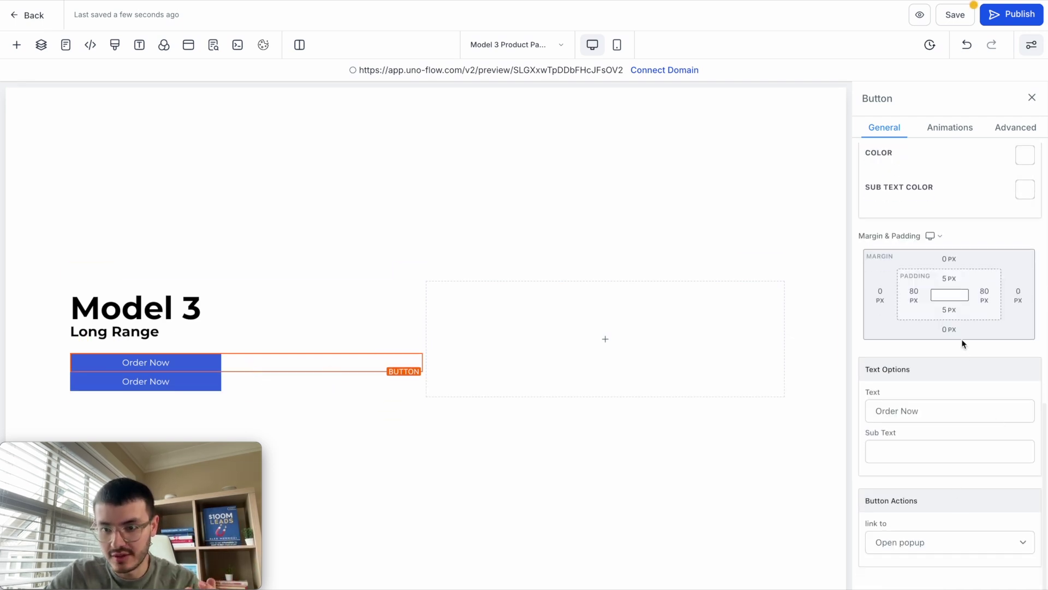
pyautogui.click(949, 329)
pyautogui.click(1020, 387)
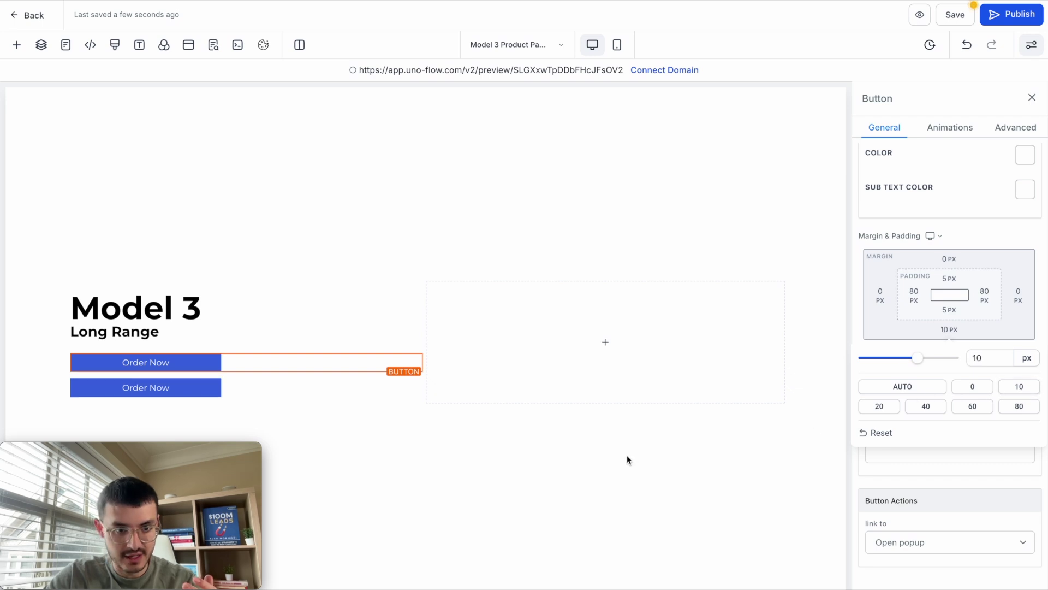
pyautogui.click(601, 415)
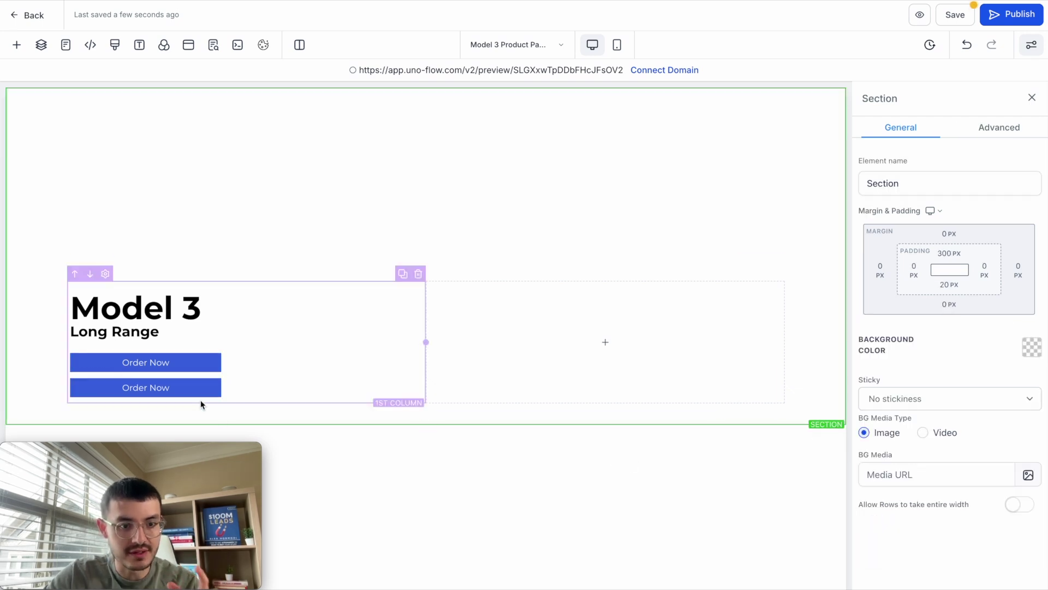
# Step: Switch to Coolors and replace the second swatch with the color sampled from the Tesla page's "Learn More" button
pyautogui.click(700, 531)
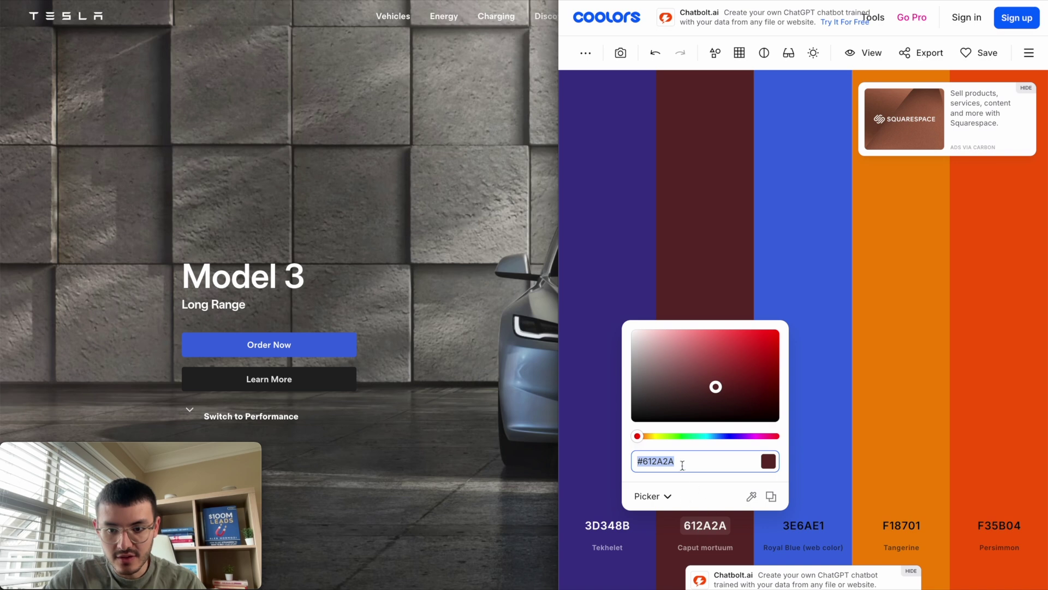
pyautogui.click(749, 496)
pyautogui.click(292, 379)
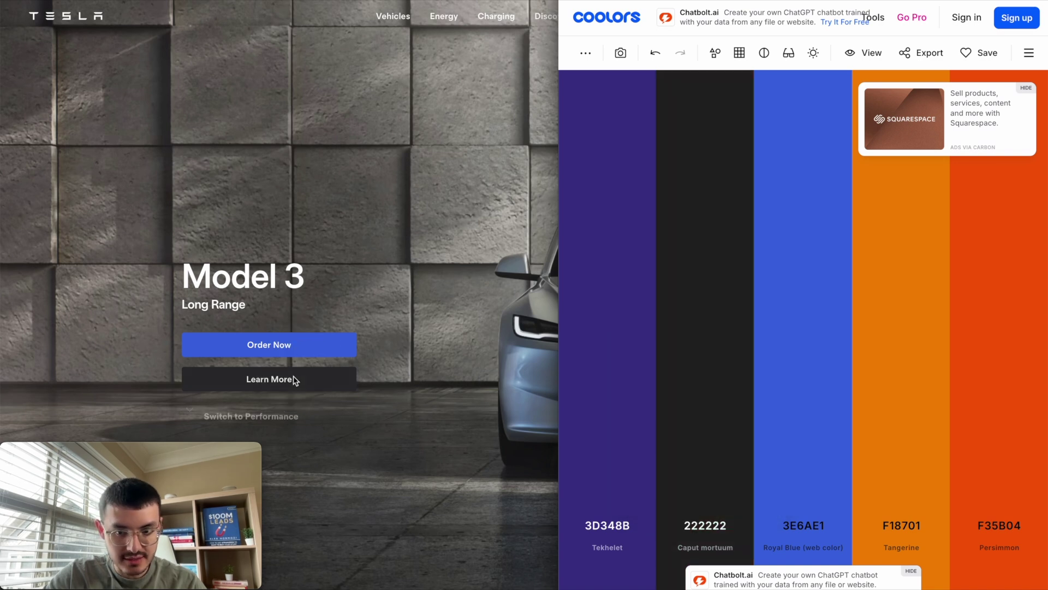
pyautogui.click(705, 526)
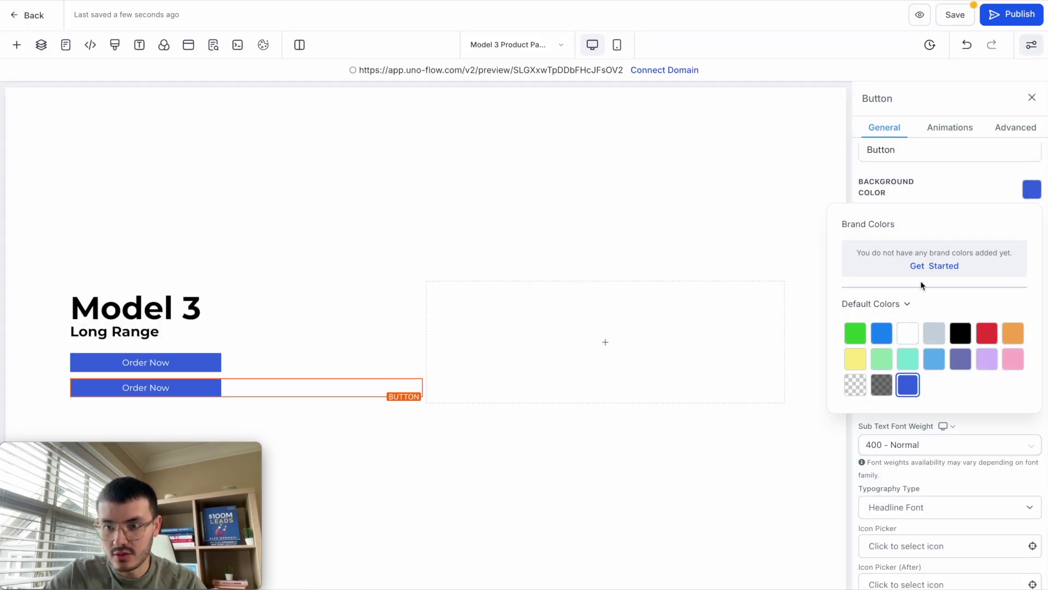
# Step: Add #222222 as a custom color and apply it as the lower button's background
pyautogui.click(898, 304)
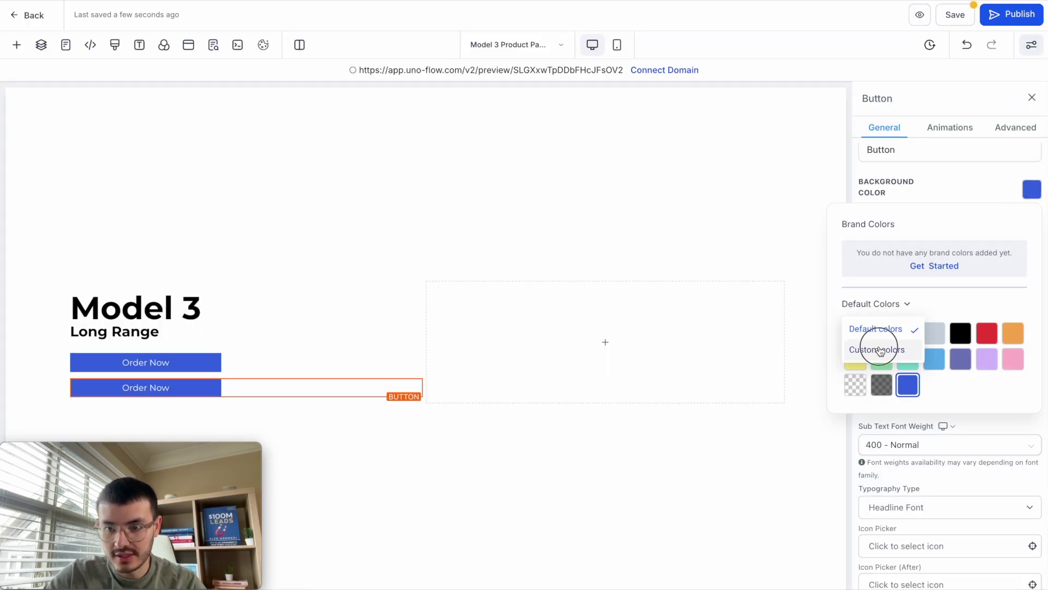
pyautogui.click(876, 349)
pyautogui.click(1012, 310)
pyautogui.click(901, 474)
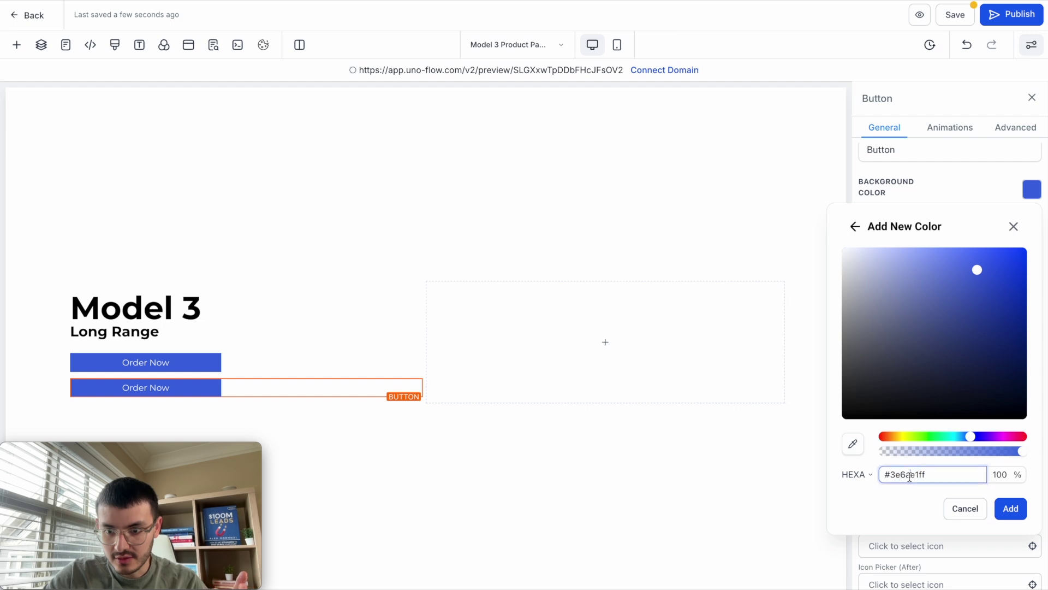
pyautogui.hotkey('ctrl', 'a')
pyautogui.write('#222222')
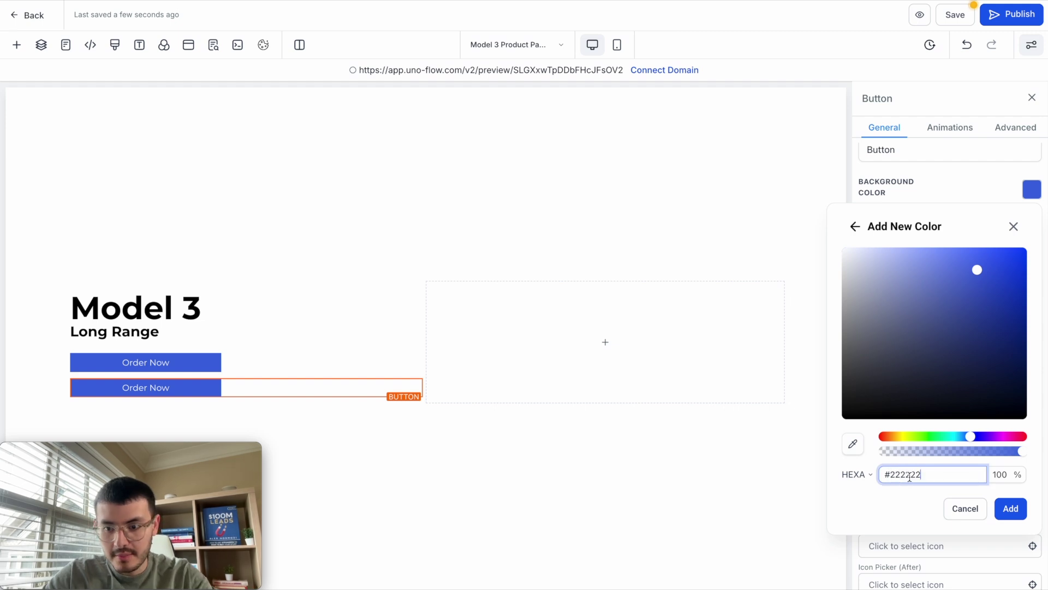
pyautogui.click(1010, 508)
pyautogui.click(516, 502)
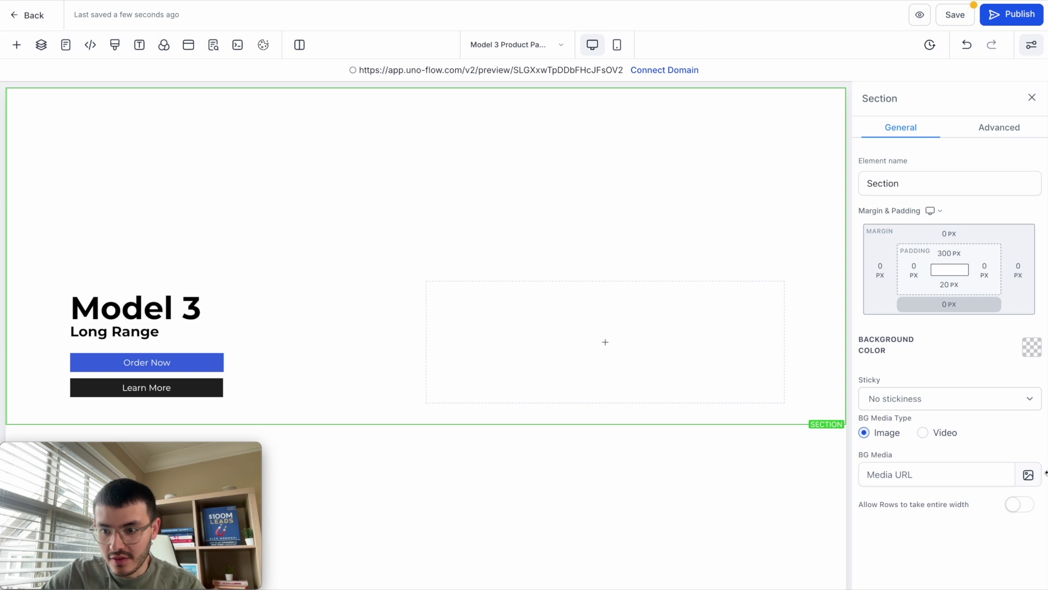
# Step: Set the hero section's background image to the Model-3-Choose-Standard picture from the media storage
pyautogui.click(1029, 474)
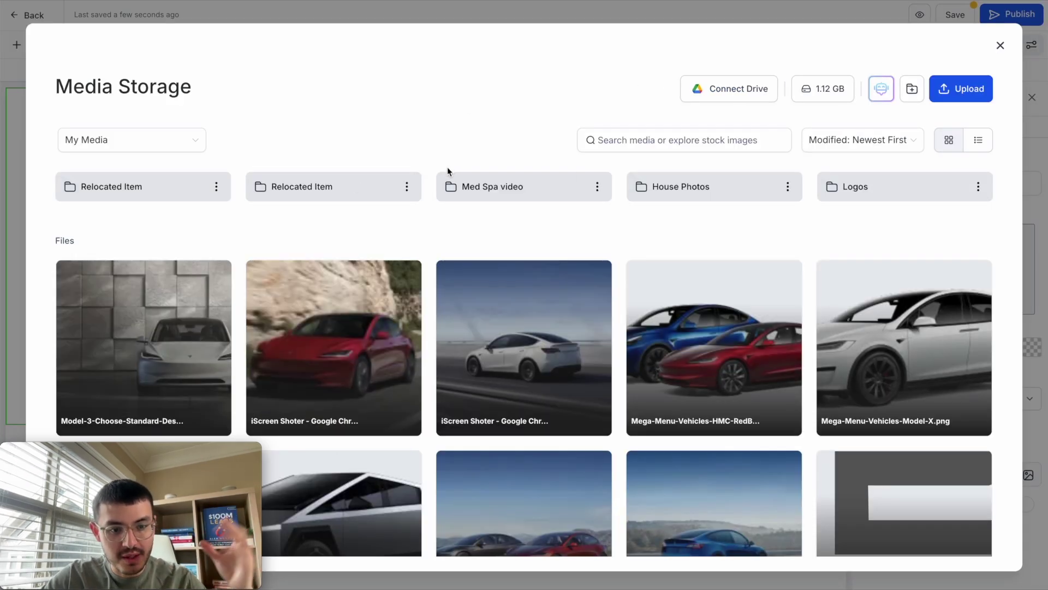
pyautogui.scroll(-3, 419, 451)
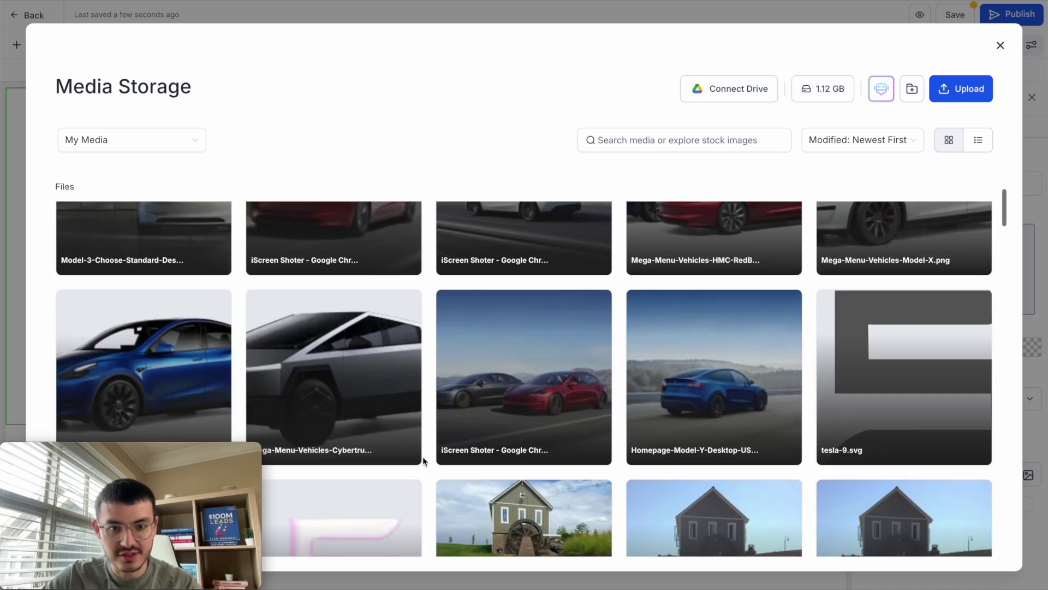
pyautogui.scroll(3, 562, 327)
pyautogui.click(191, 304)
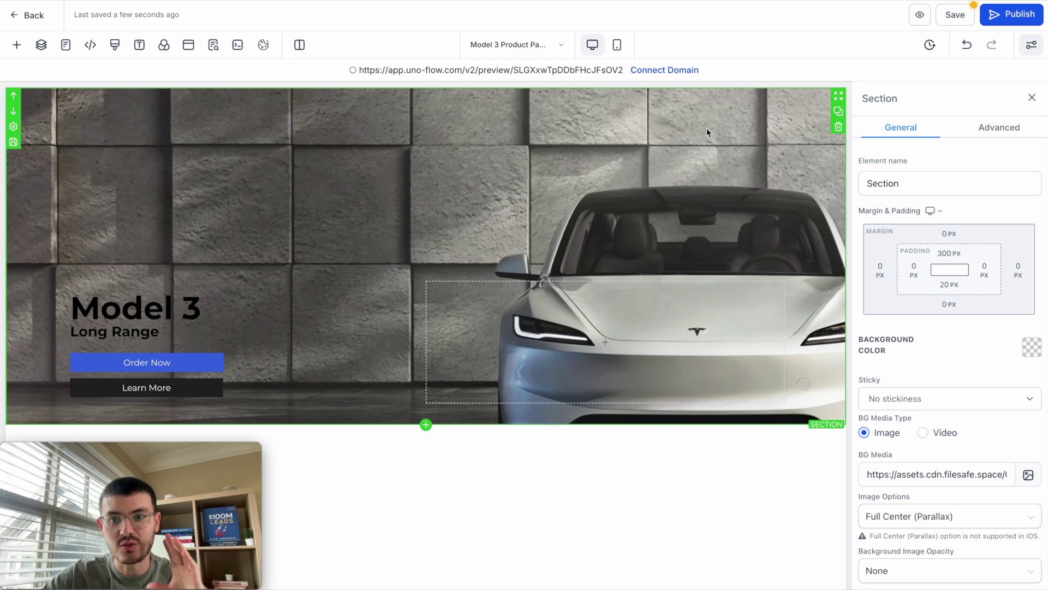
# Step: Move the image URL from the section's background media to the whole page's background image
pyautogui.tripleClick(920, 473)
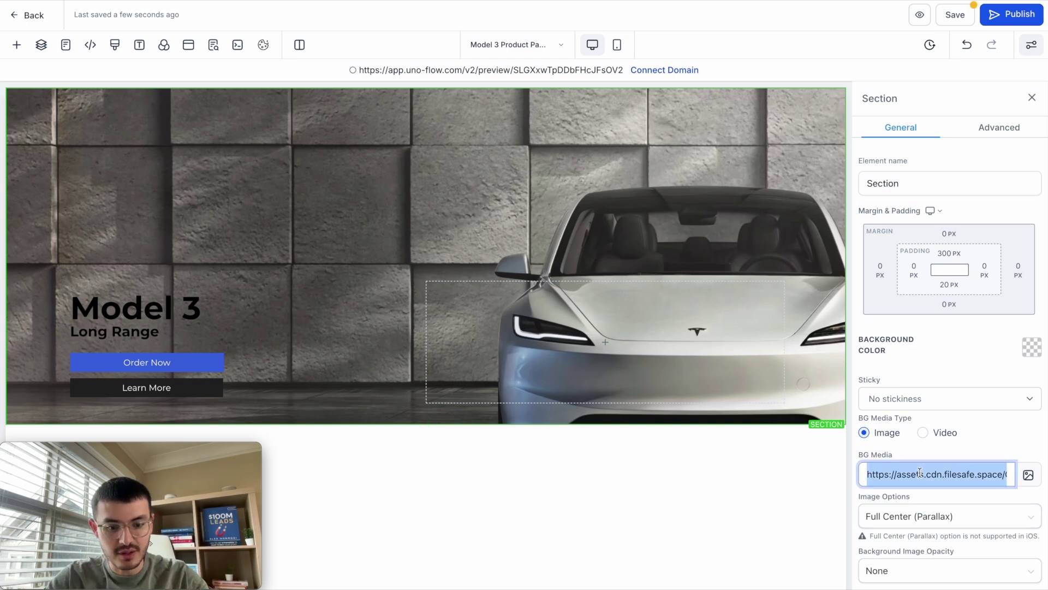
pyautogui.press('BackSpace')
pyautogui.click(750, 500)
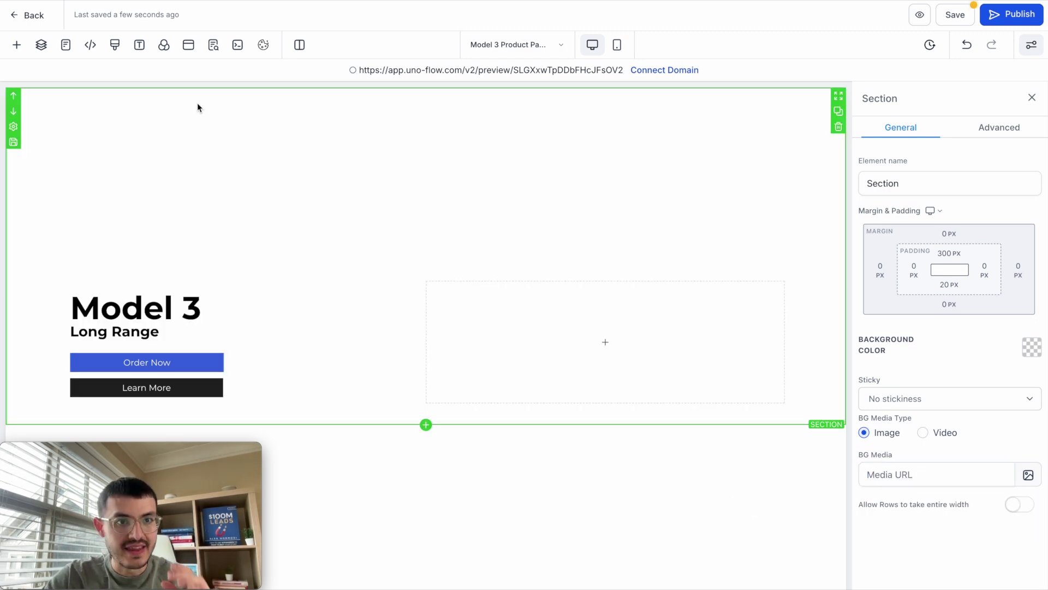
pyautogui.click(164, 46)
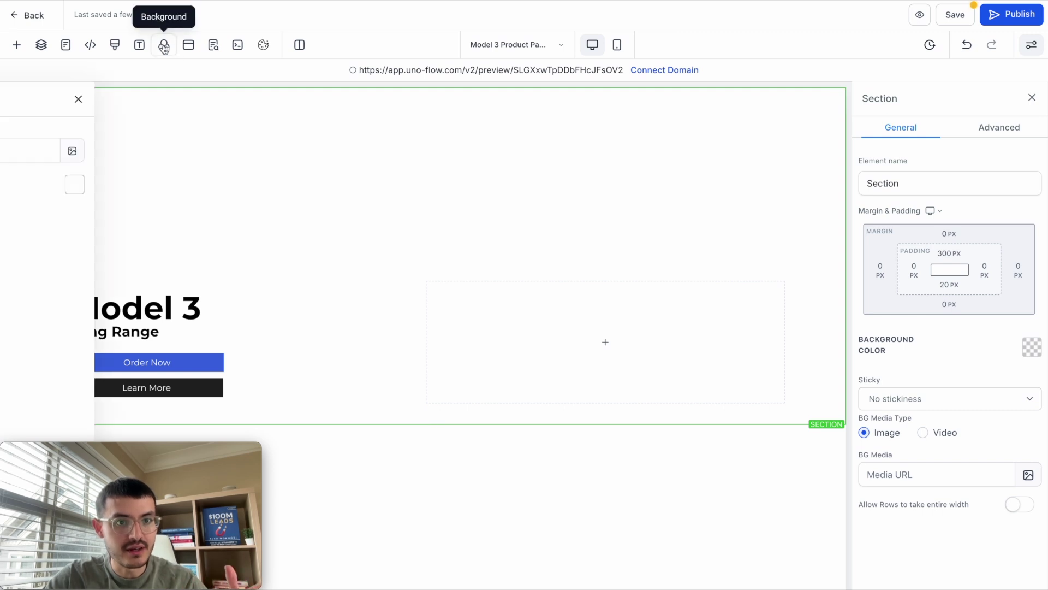
pyautogui.click(112, 153)
pyautogui.hotkey('ctrl', 'v')
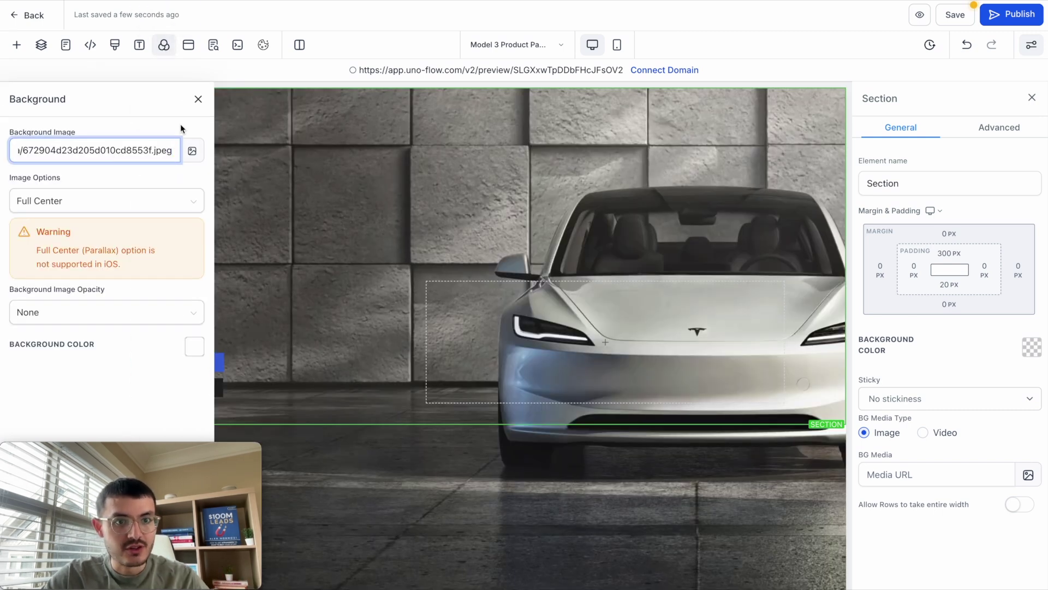
pyautogui.click(198, 98)
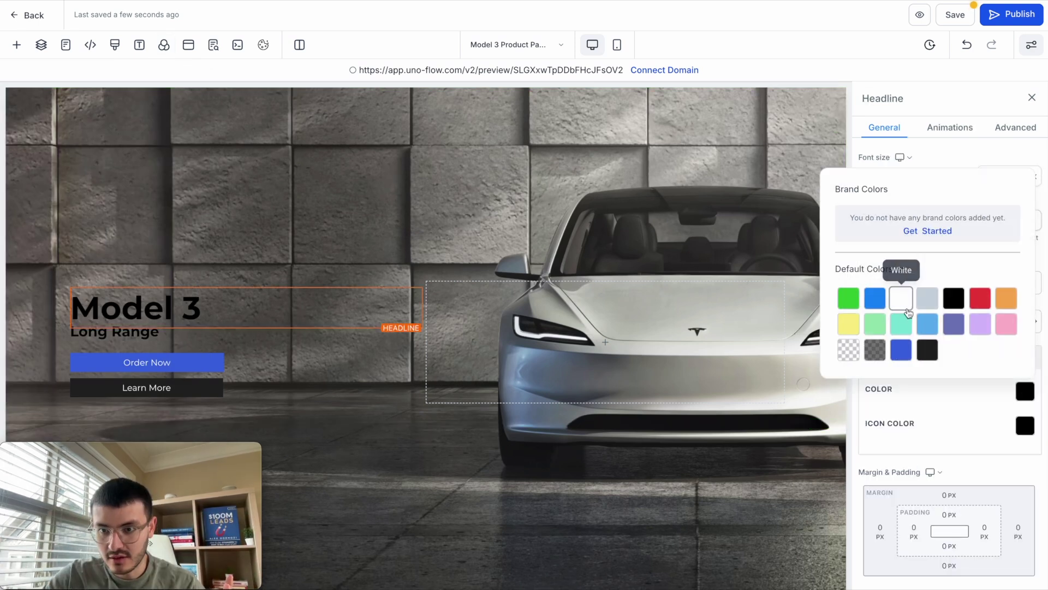
# Step: Set the text color of the "Model 3" headline and "Long Range" sub headline to white and save the page
pyautogui.click(901, 298)
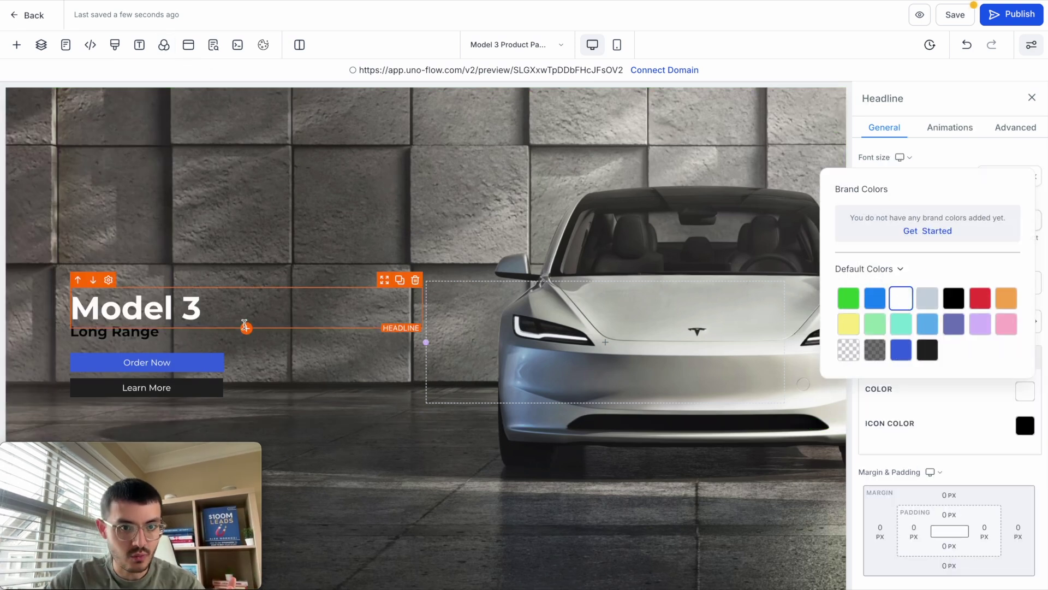
pyautogui.click(206, 337)
pyautogui.click(1026, 391)
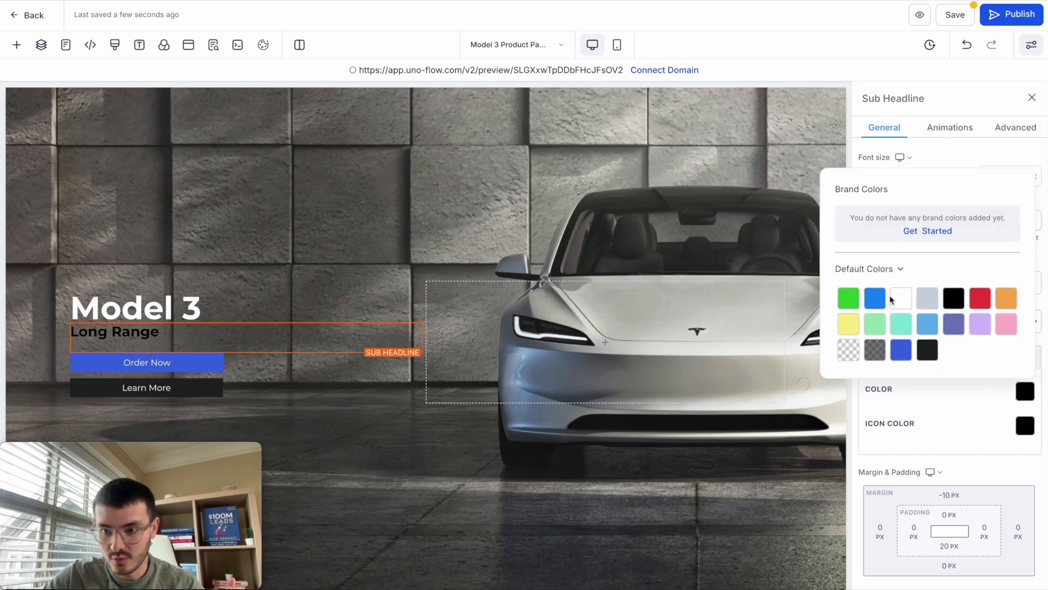
pyautogui.click(900, 299)
pyautogui.click(644, 112)
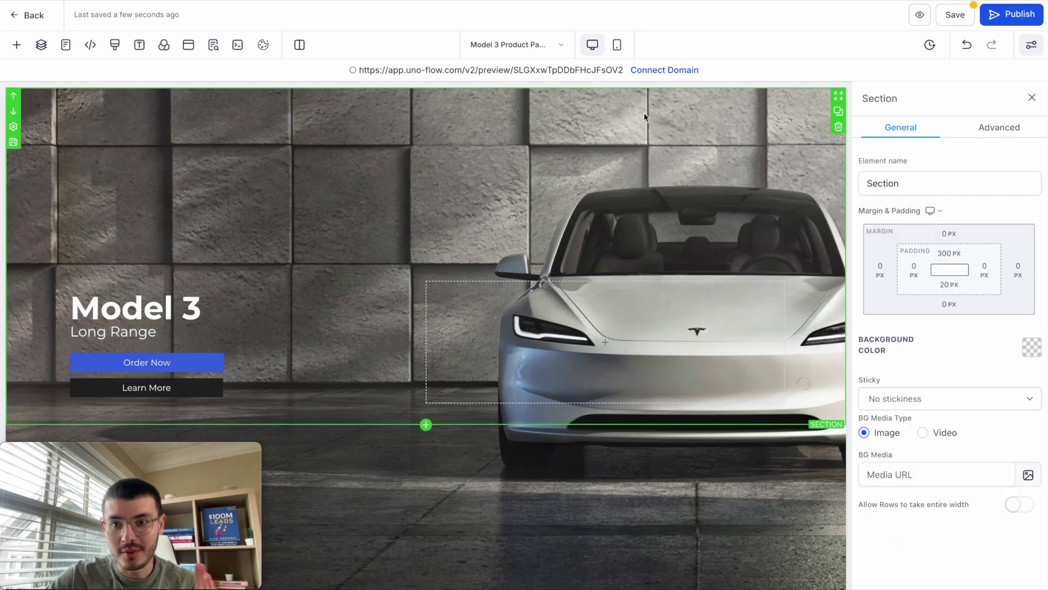
pyautogui.click(955, 16)
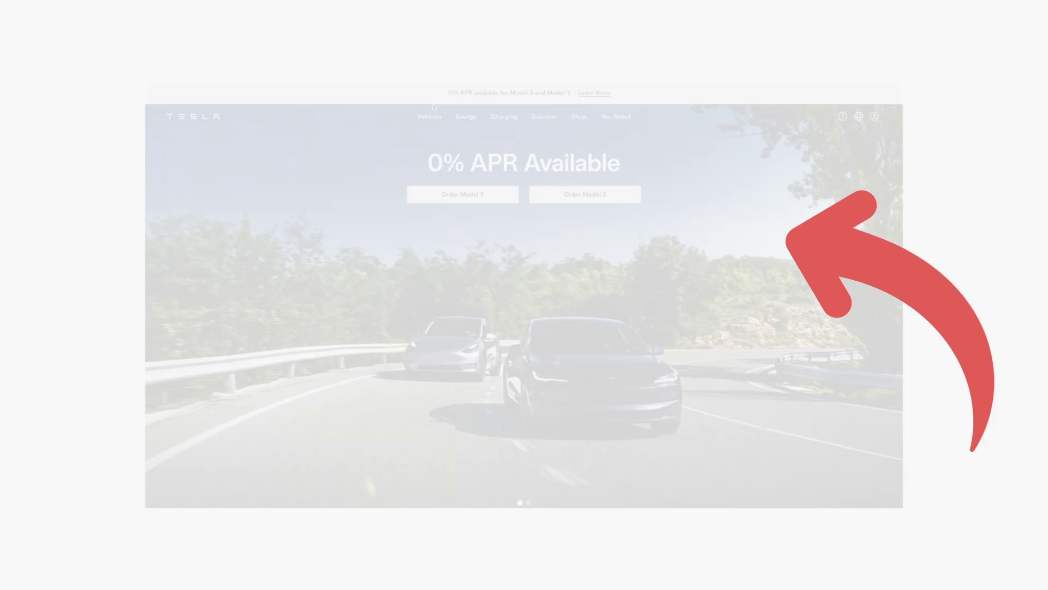
# Step: Set the top padding of the hero section to 400 px
pyautogui.moveTo(393, 48)
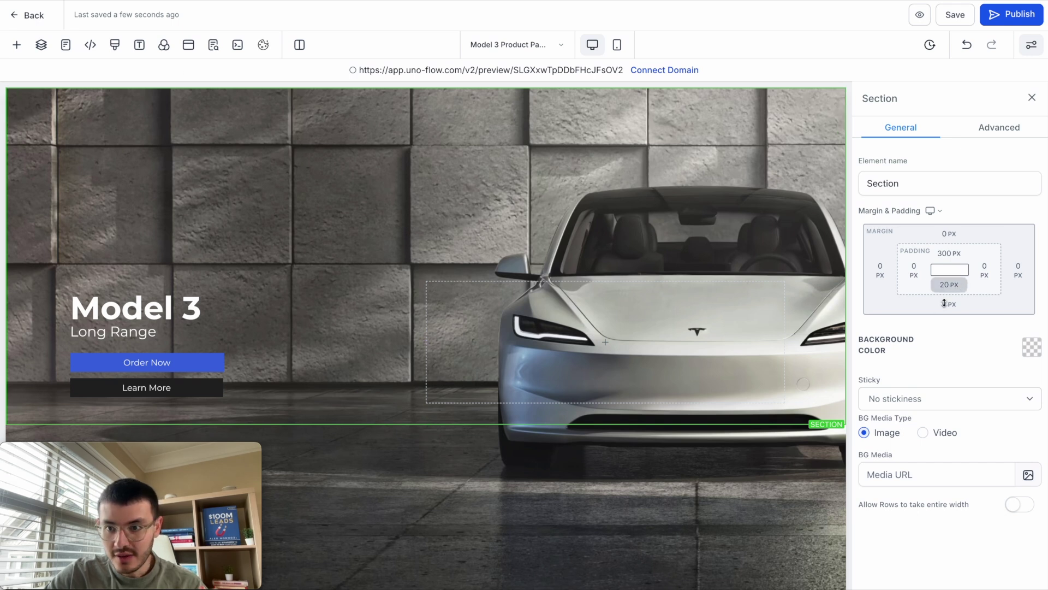
pyautogui.click(949, 254)
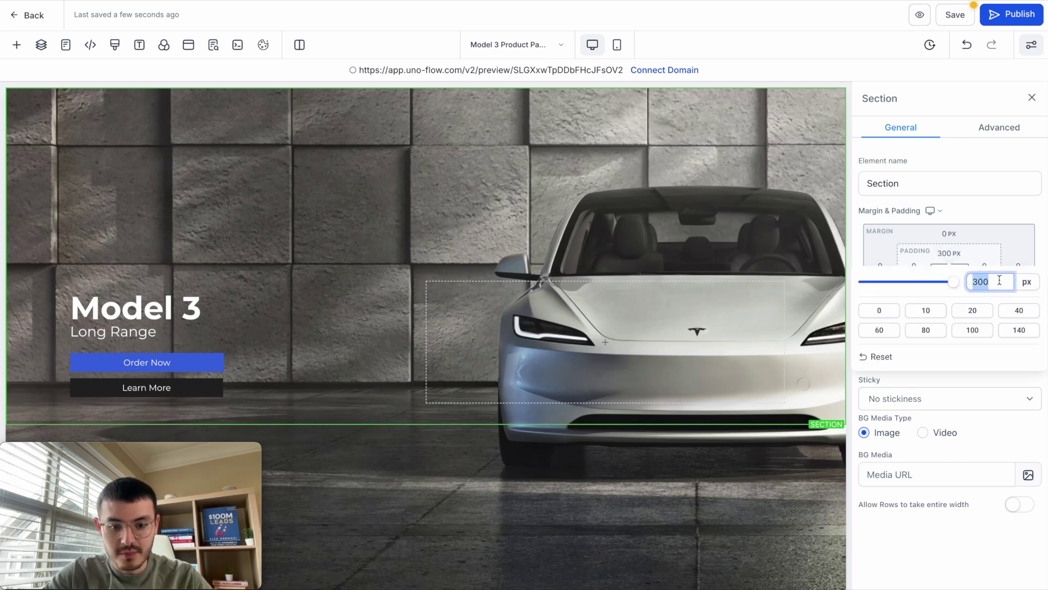
pyautogui.write('400')
pyautogui.click(761, 172)
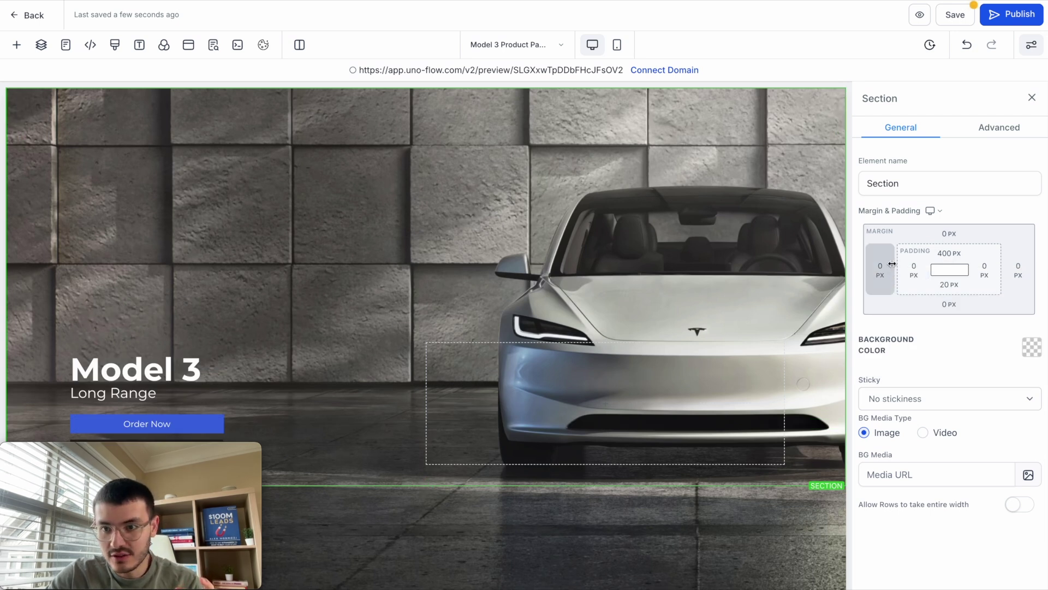
# Step: Set the left and right padding of the hero section to 40 px each
pyautogui.click(915, 270)
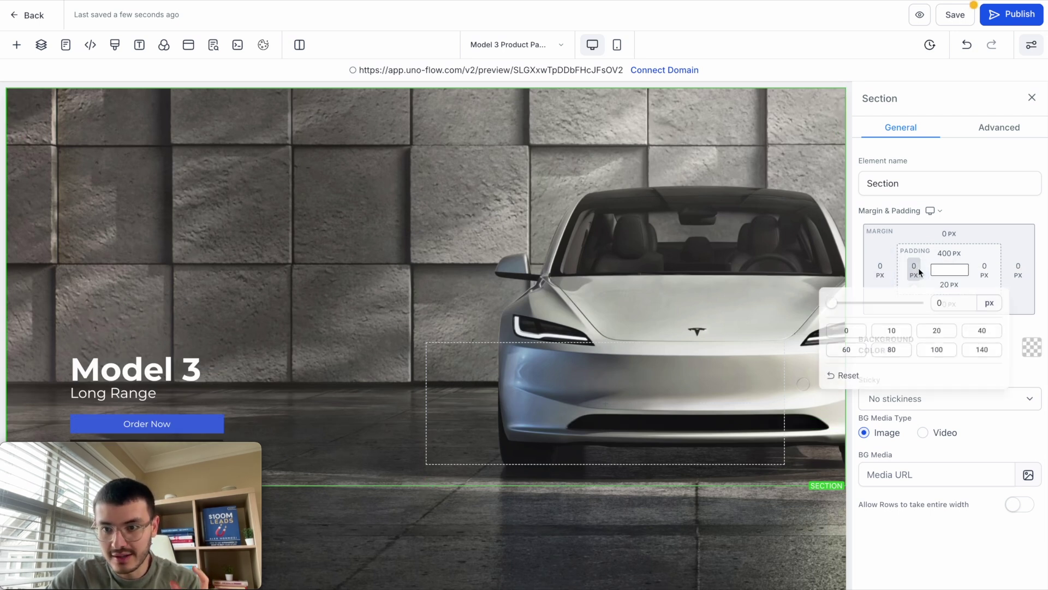
pyautogui.click(977, 334)
pyautogui.click(984, 268)
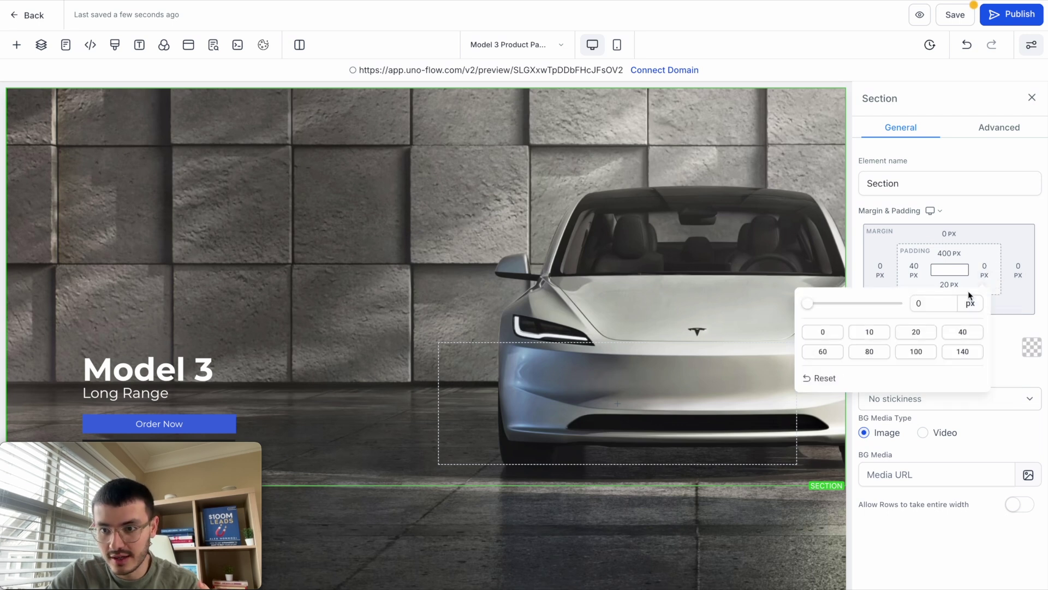
pyautogui.click(956, 334)
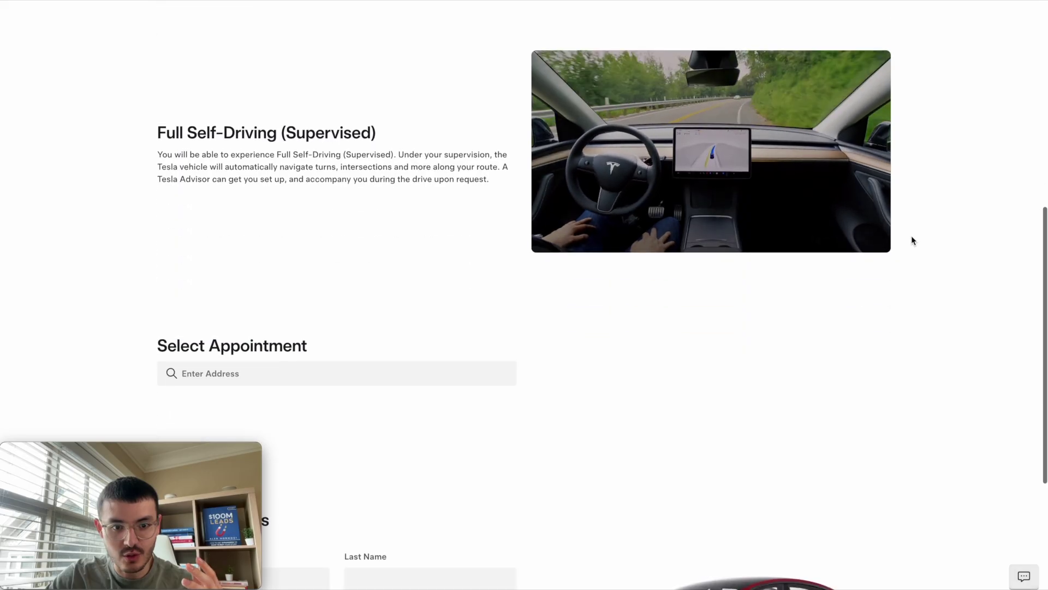
# Step: Review Tesla's Drive Model 3 page from the headline and banner image down to the driver's details form
pyautogui.scroll(8, 912, 235)
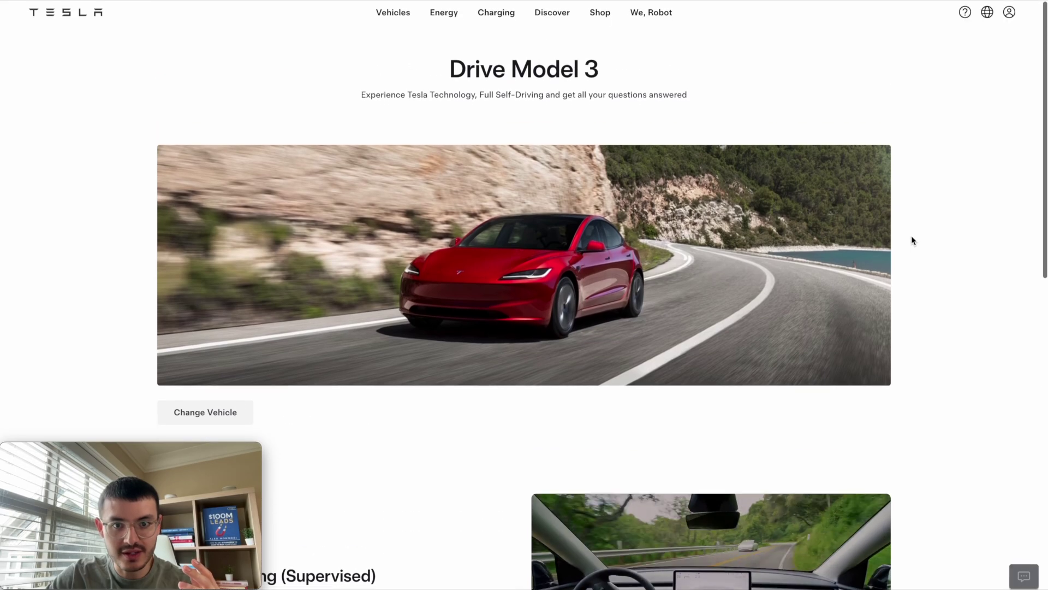
pyautogui.scroll(-6, 695, 409)
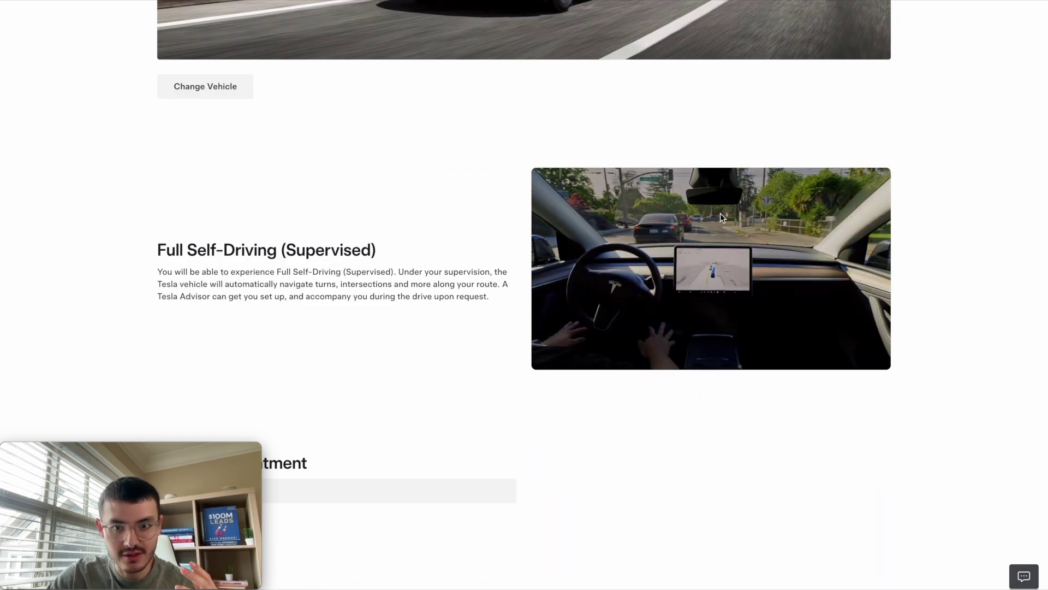
pyautogui.scroll(-7, 739, 362)
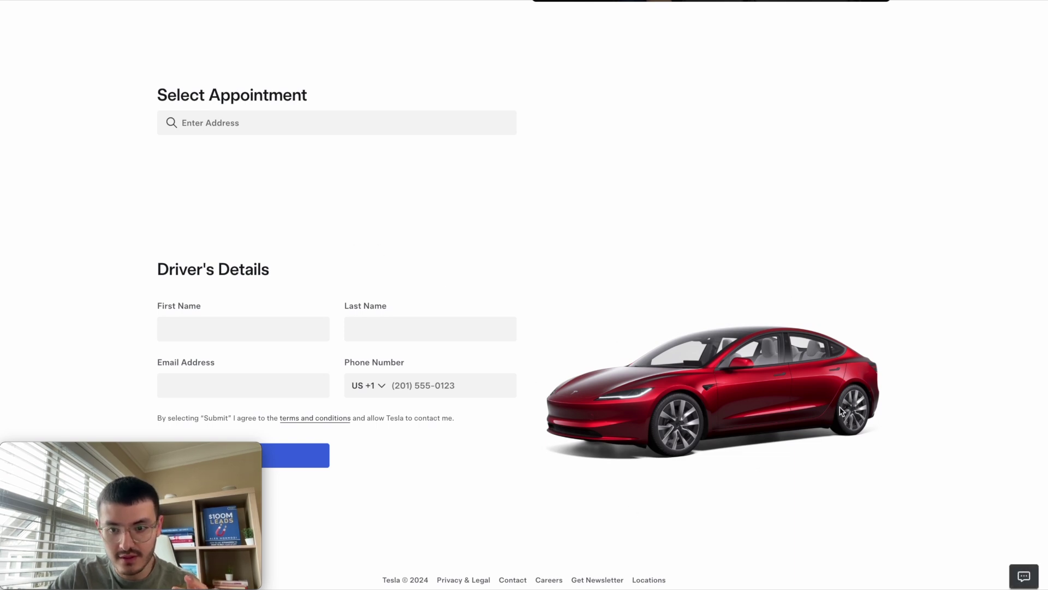
pyautogui.scroll(15, 790, 340)
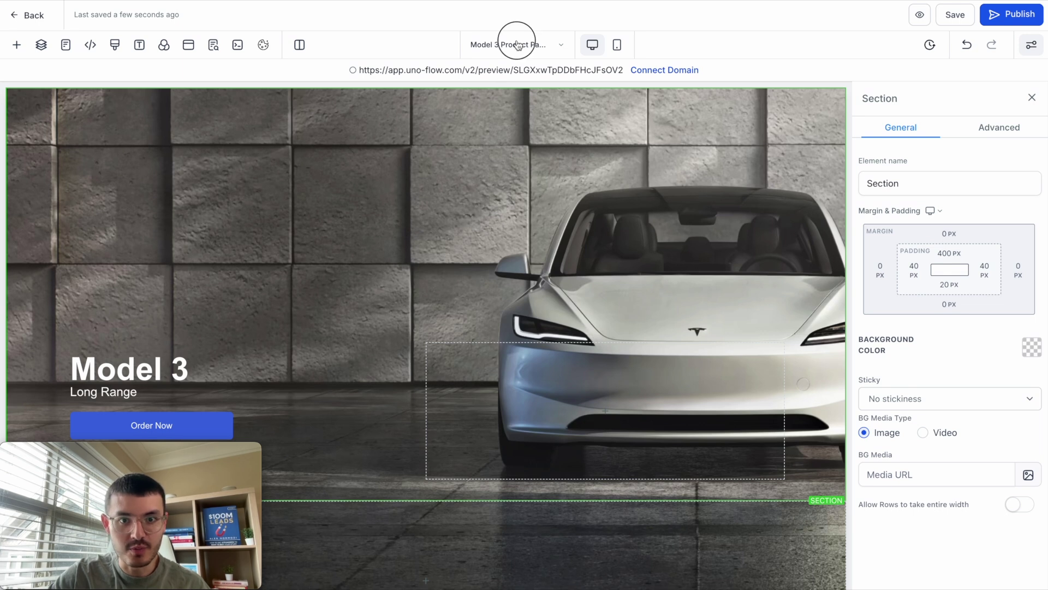
# Step: Switch to the Model Info Page in the website builder and add a full-width section with a one-column row
pyautogui.click(517, 45)
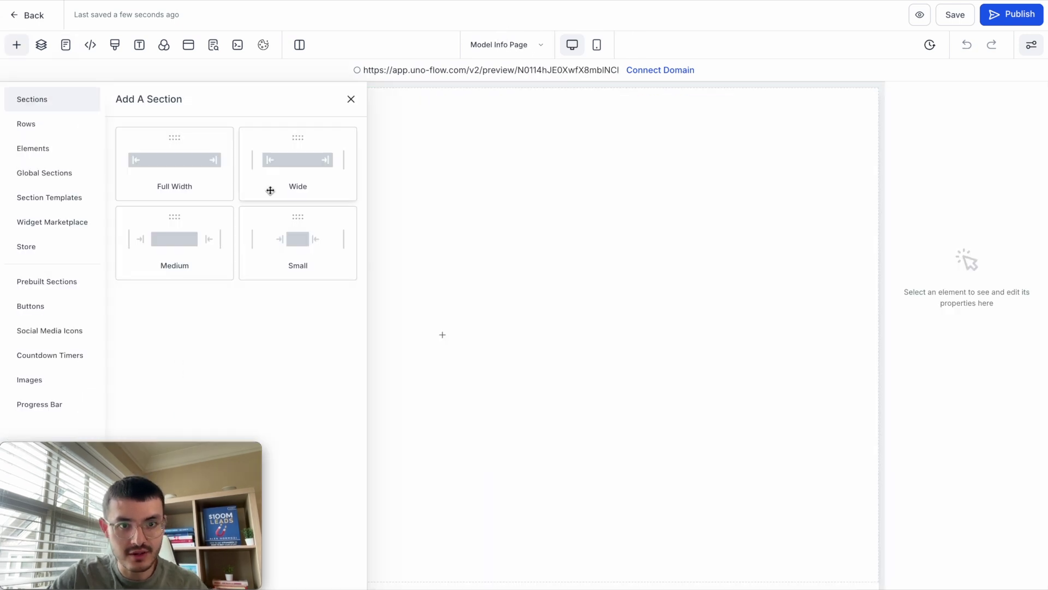
pyautogui.moveTo(204, 182); pyautogui.dragTo(463, 159)
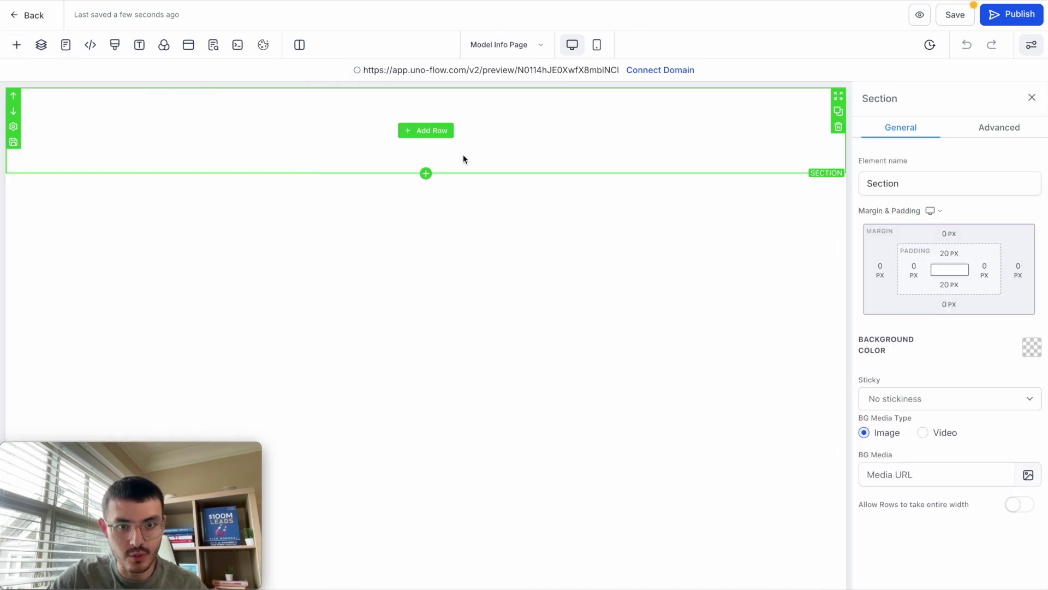
pyautogui.moveTo(168, 164); pyautogui.dragTo(484, 143)
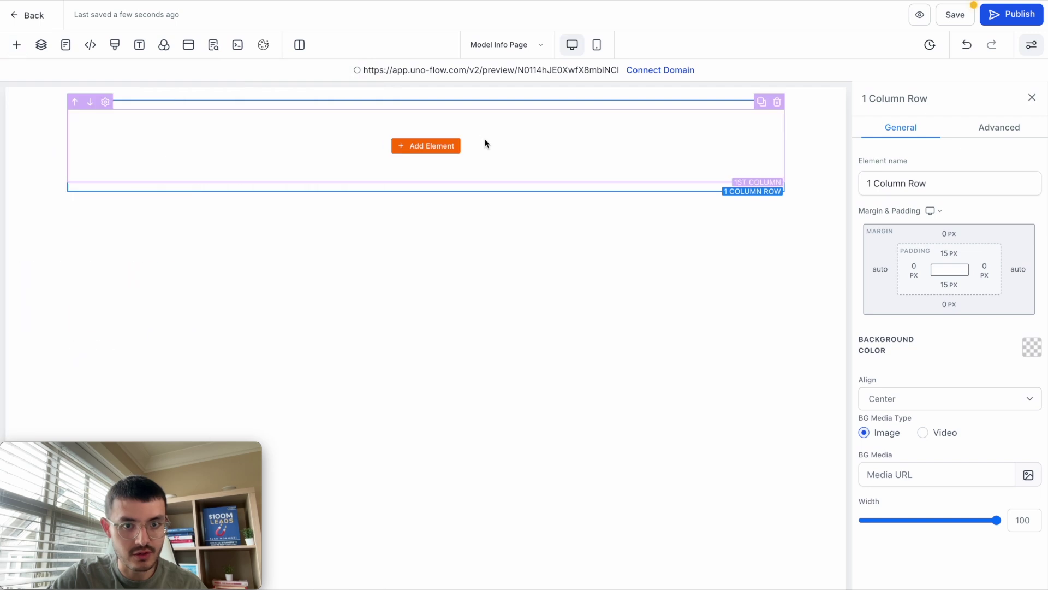
# Step: Add a headline element to the row's column and a sub headline element beneath it
pyautogui.click(432, 146)
pyautogui.click(146, 210)
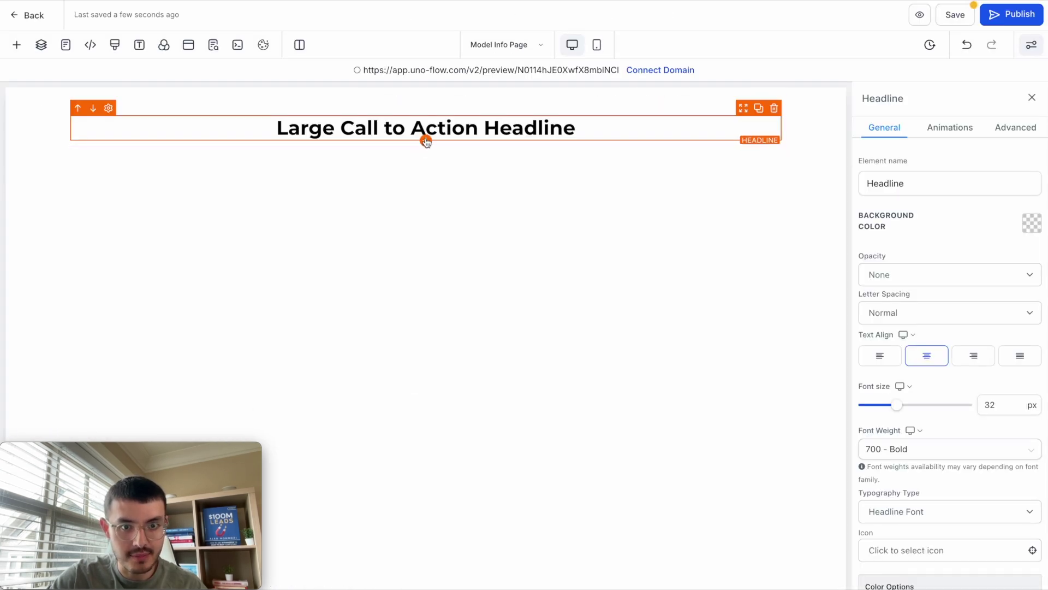
pyautogui.click(426, 143)
pyautogui.click(230, 220)
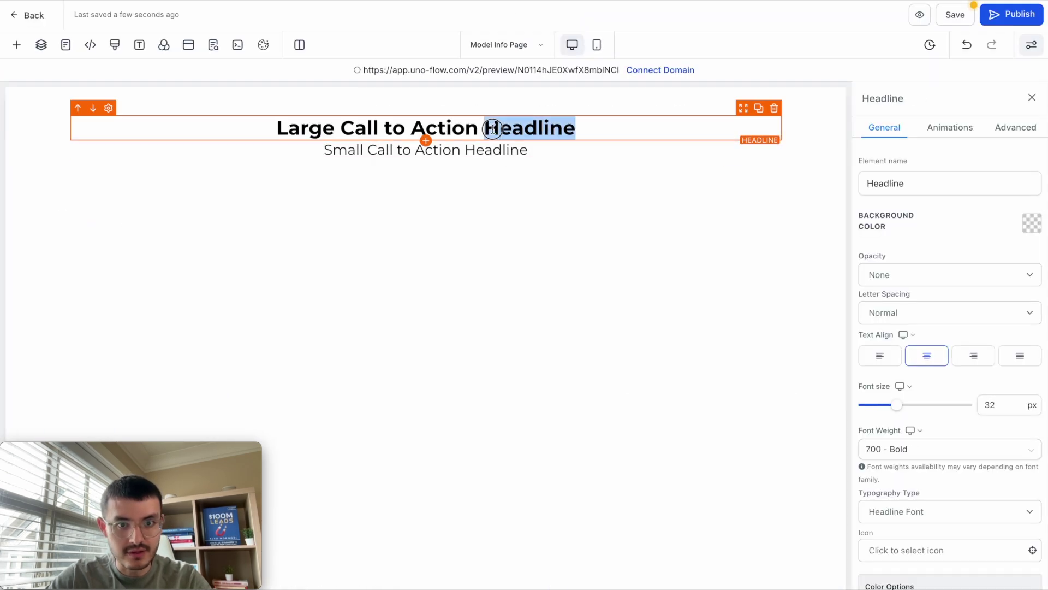
# Step: Set the headline to "Drive Model 3" at 52 px and the sub headline to "Experience Tesla Technology, Full Self-Driving and get all your questions answered"
pyautogui.hotkey('ctrl', 'a')
pyautogui.write('Drive Model 3')
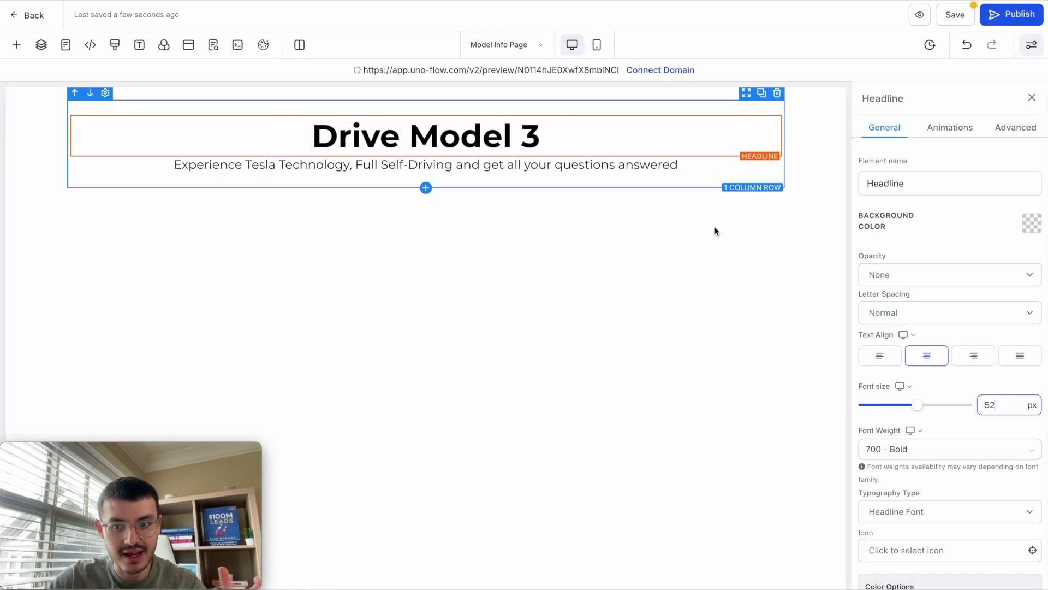
pyautogui.doubleClick(991, 405)
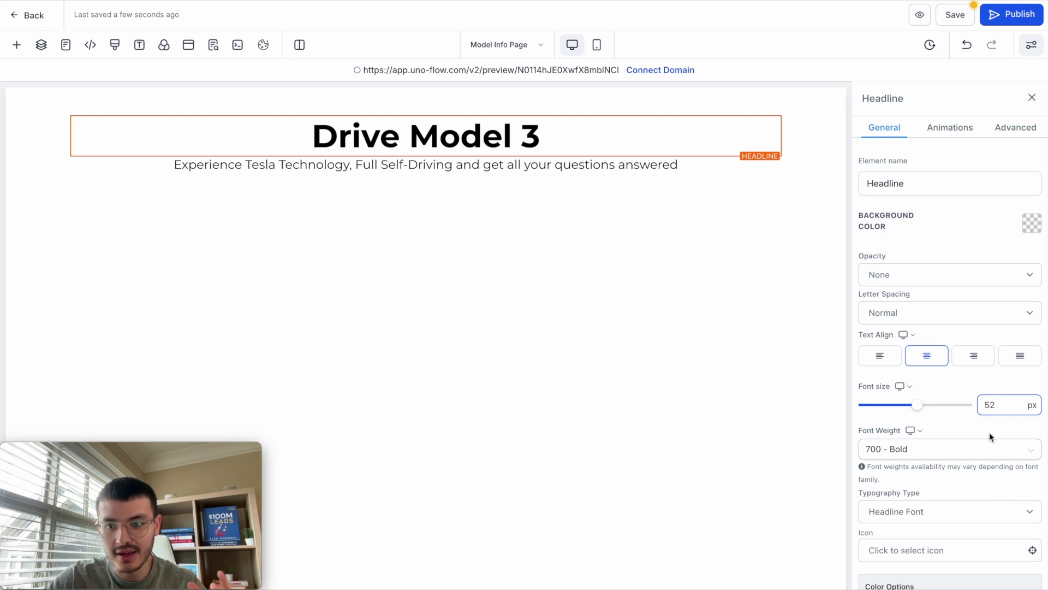
pyautogui.write('52')
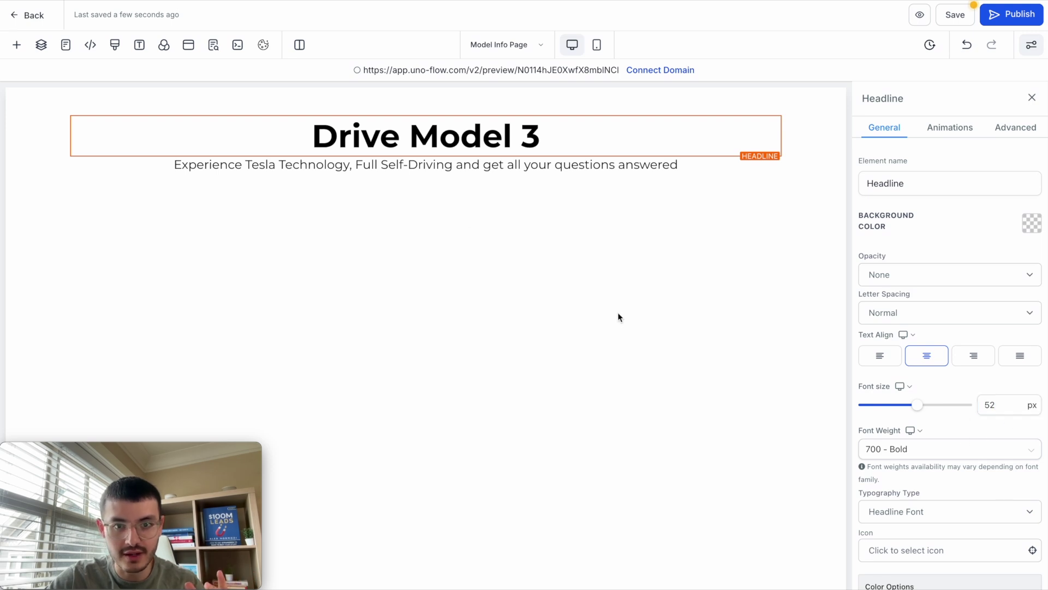
pyautogui.click(558, 345)
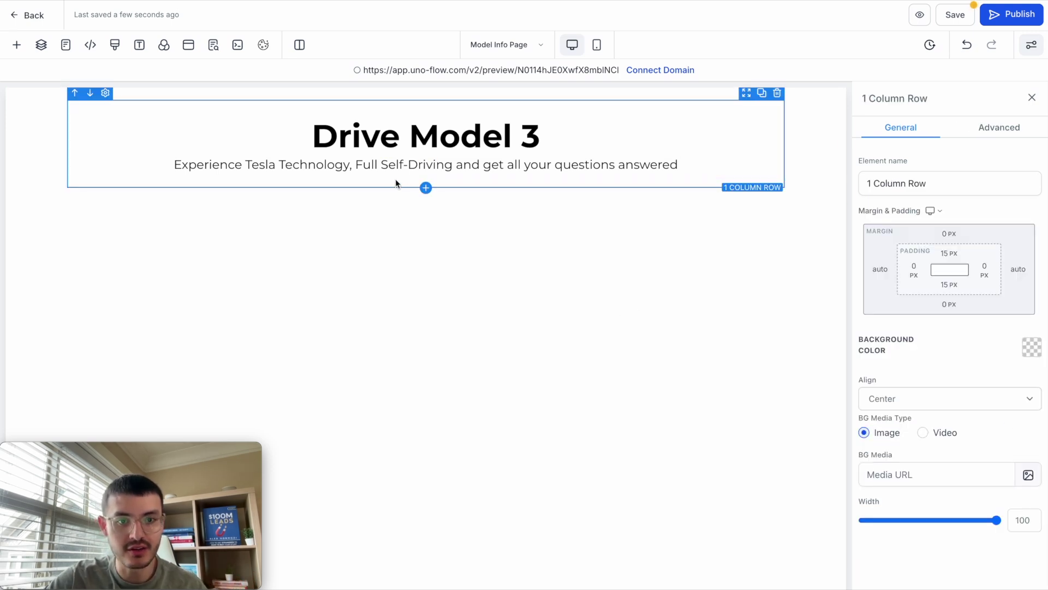
# Step: Add a second one-column row below the headline row and place a divider with a transparent color in it
pyautogui.click(426, 186)
pyautogui.click(210, 183)
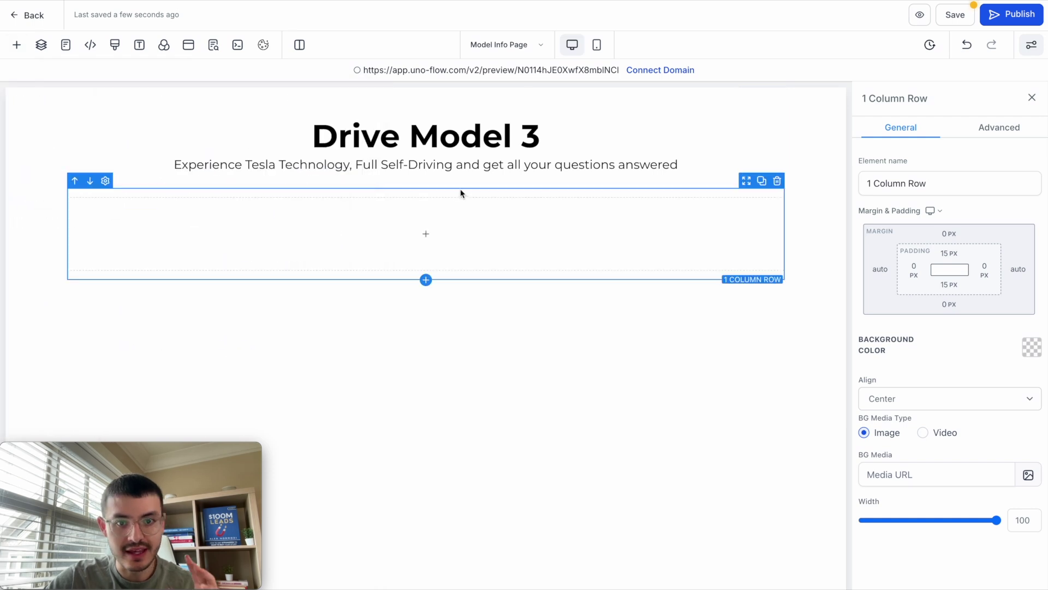
pyautogui.click(426, 232)
pyautogui.click(294, 140)
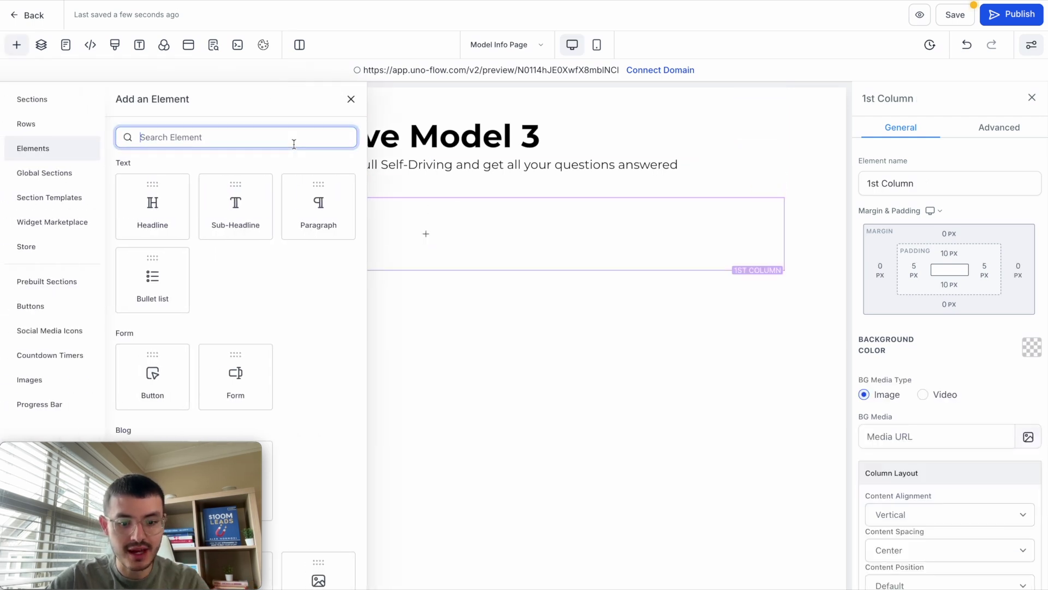
pyautogui.write('div')
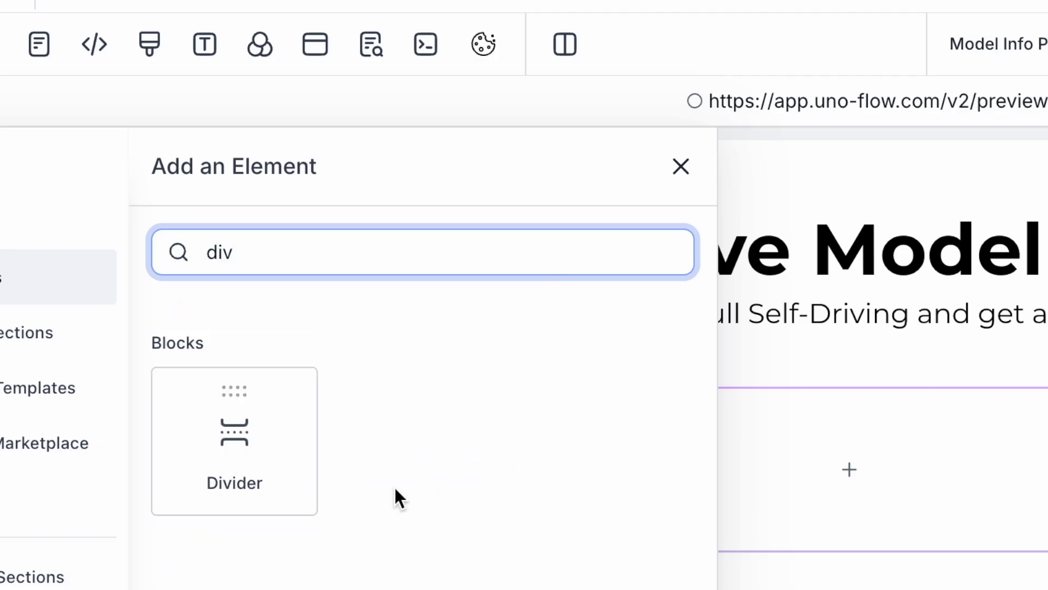
pyautogui.click(217, 482)
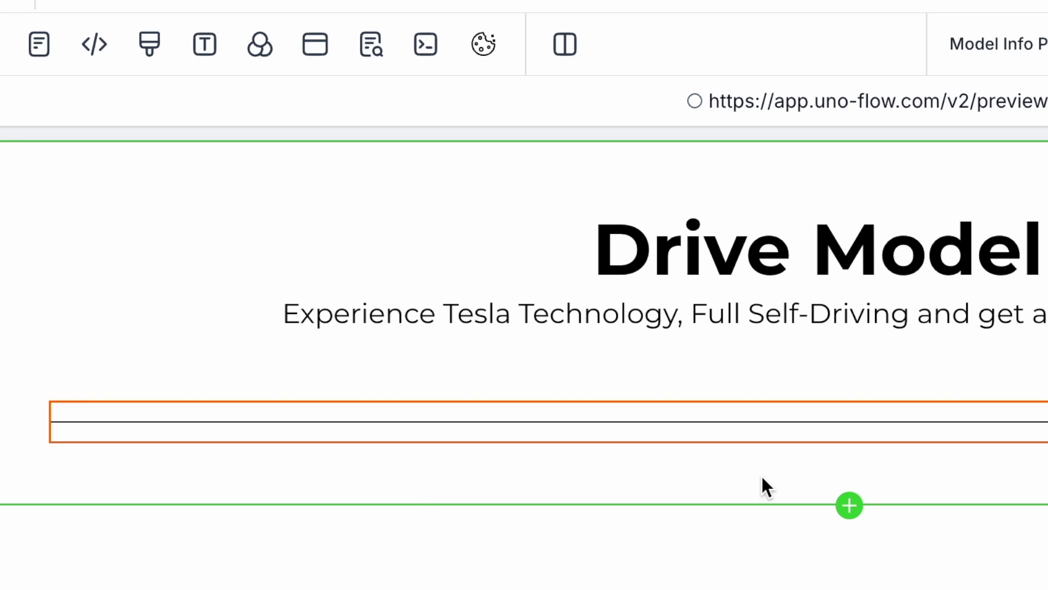
pyautogui.click(1032, 342)
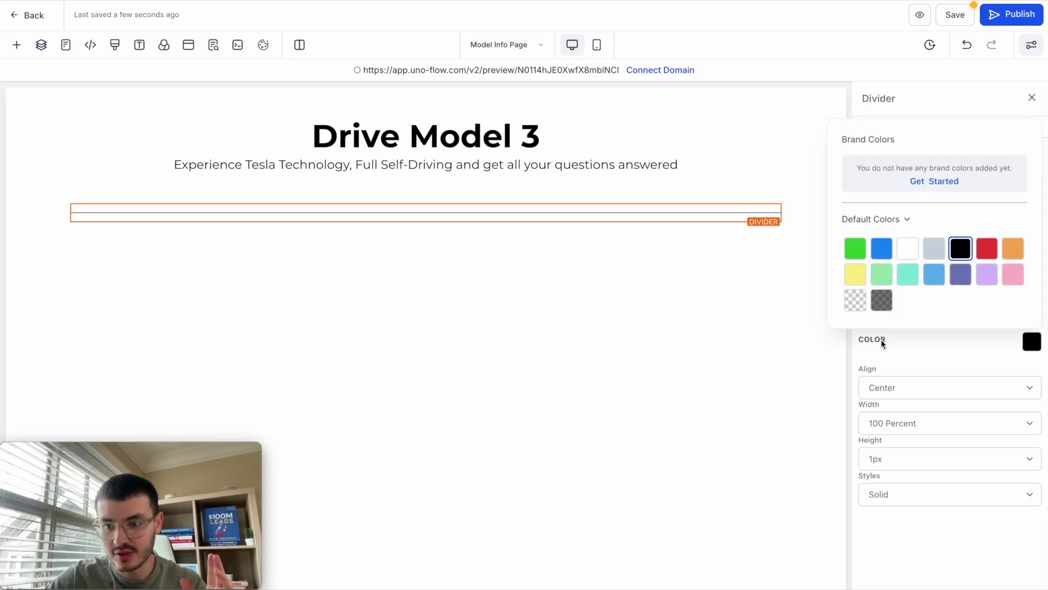
pyautogui.click(854, 300)
# Step: Set the divider row's background to the red Model 3 road picture from the media storage, using the Full Center image option
pyautogui.click(703, 234)
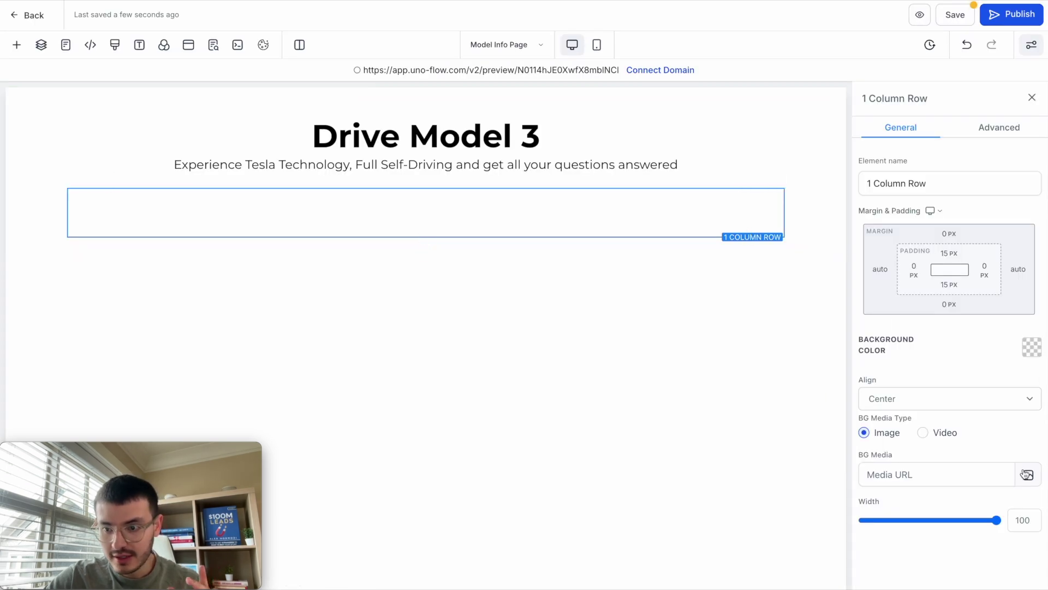
pyautogui.click(1028, 474)
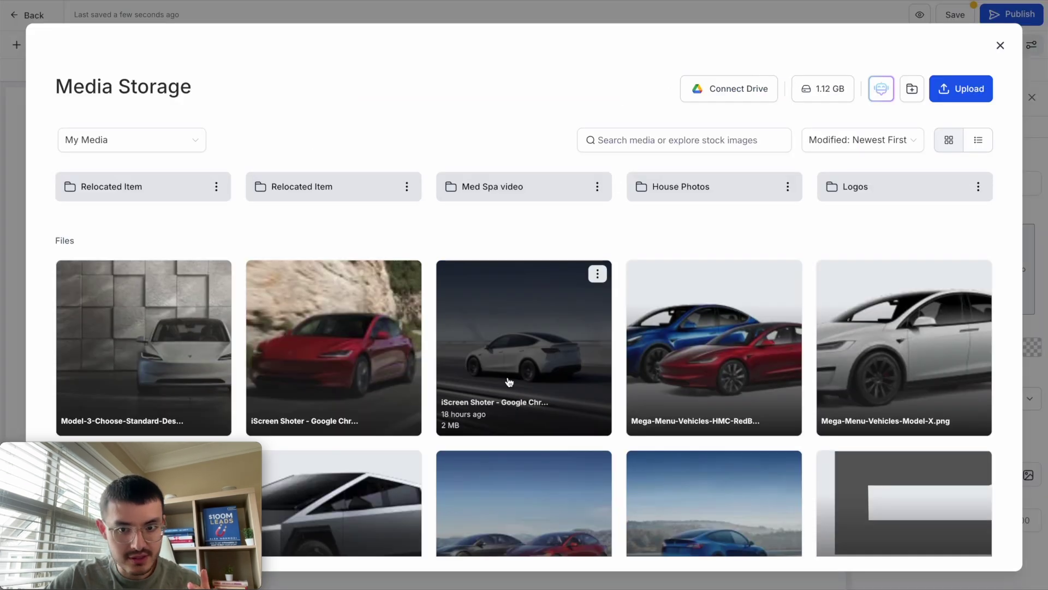
pyautogui.scroll(-2, 378, 310)
pyautogui.click(316, 263)
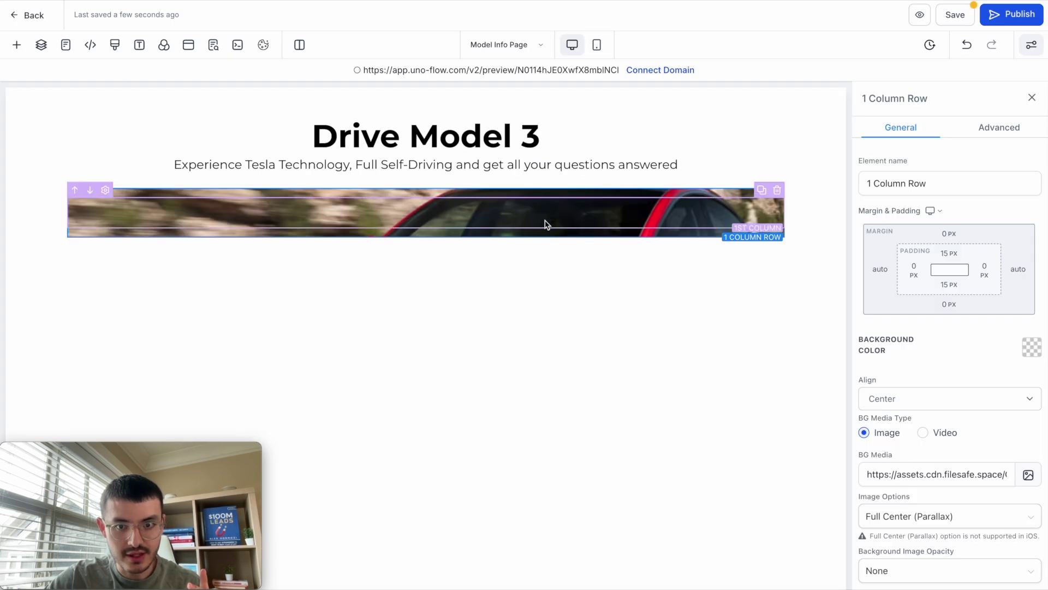
pyautogui.click(915, 517)
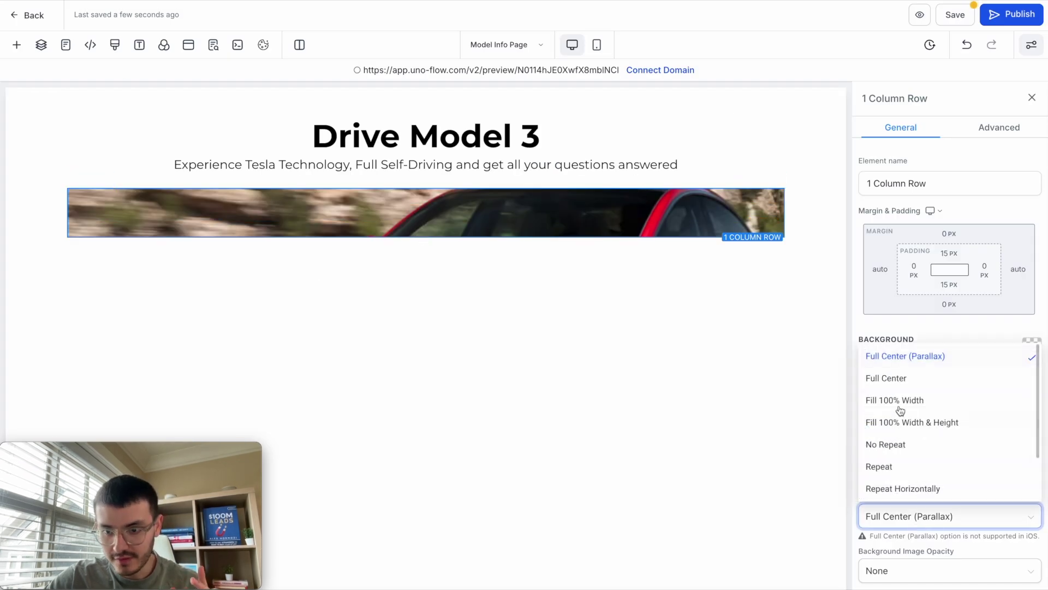
pyautogui.click(899, 382)
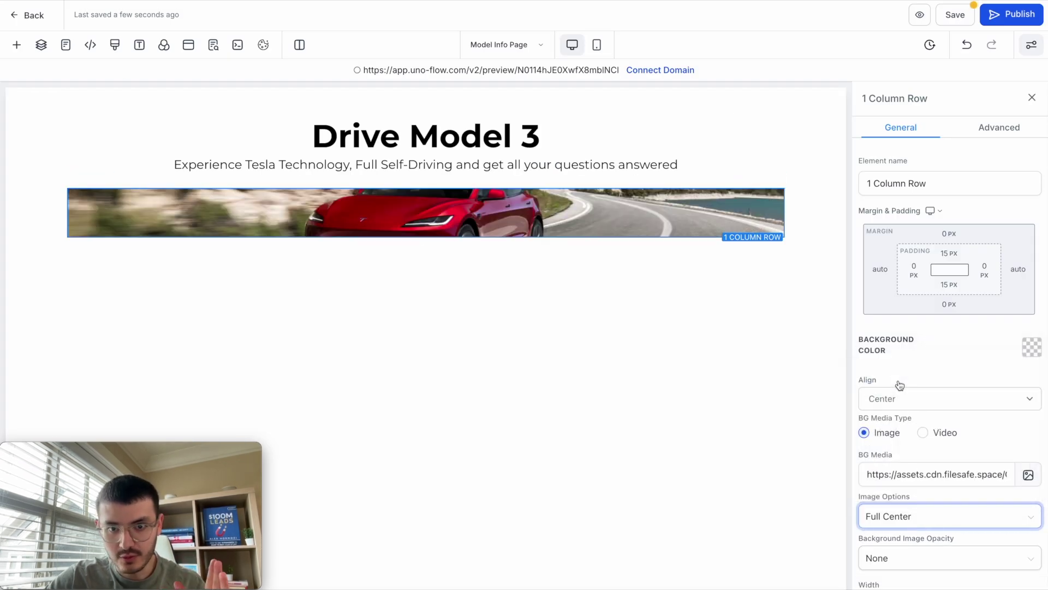
# Step: Set the top and bottom padding of the image row to 140 px each
pyautogui.click(947, 255)
pyautogui.click(1029, 335)
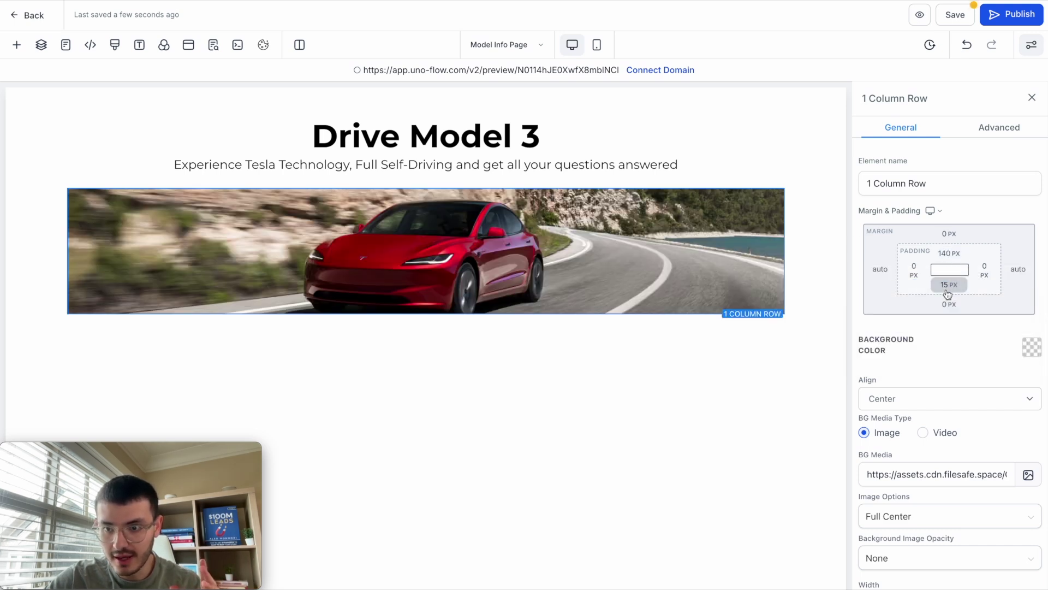
pyautogui.click(949, 285)
pyautogui.click(1012, 362)
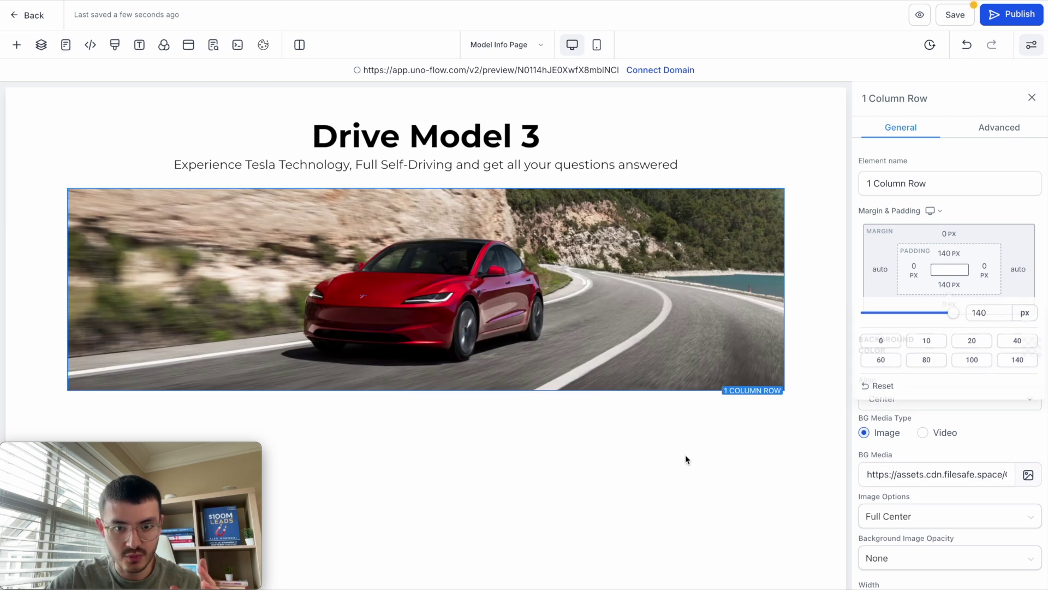
# Step: Reduce the headline's size and set the sub headline's font size to 16 px to match Tesla's Drive Model 3 page
pyautogui.click(333, 154)
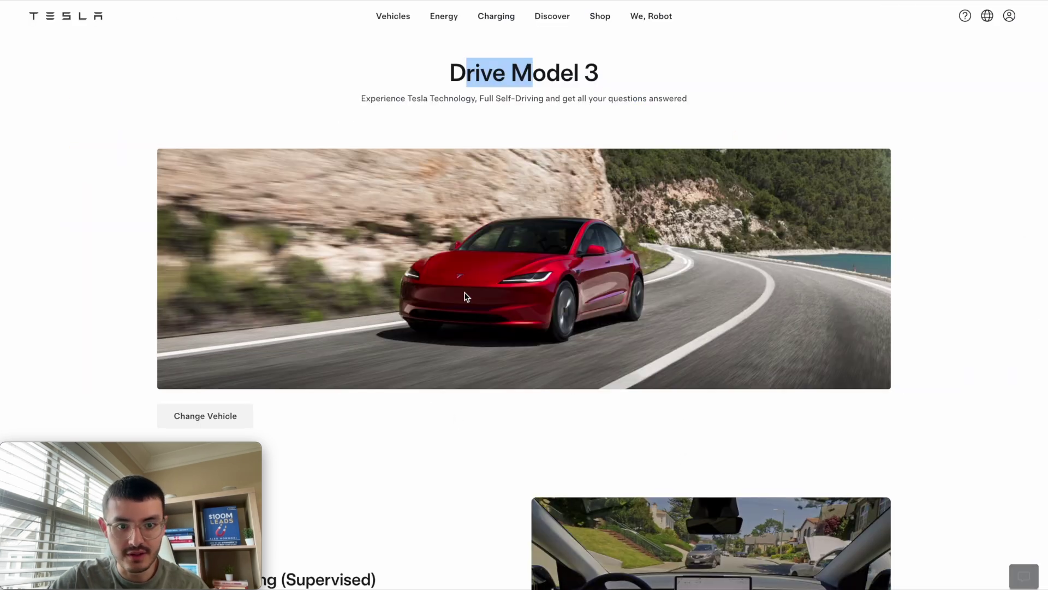
pyautogui.scroll(-4, 464, 297)
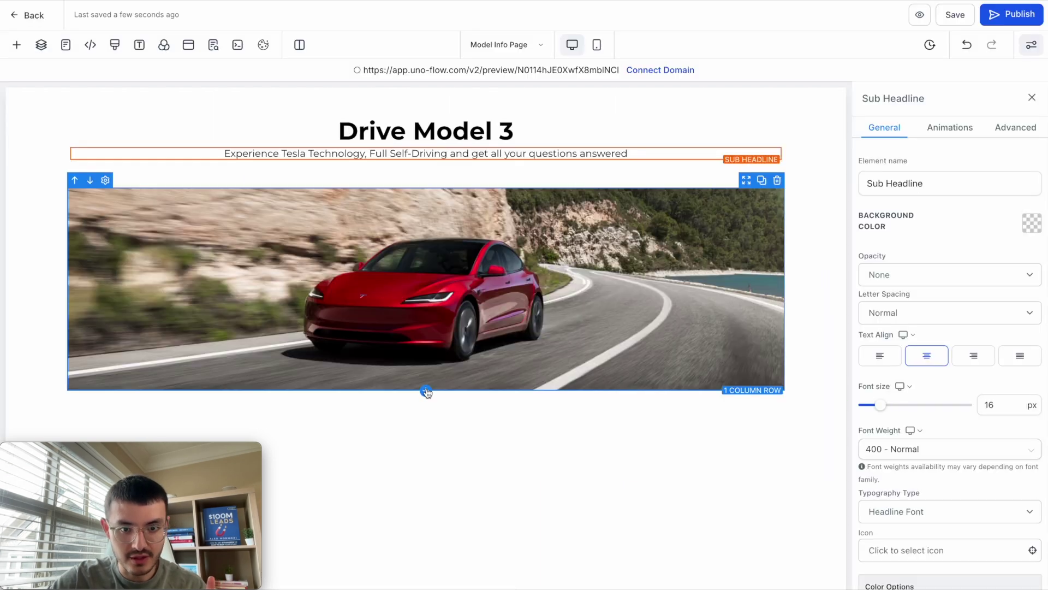
# Step: Add a one-column row below the car image row and place a button element in it
pyautogui.click(427, 392)
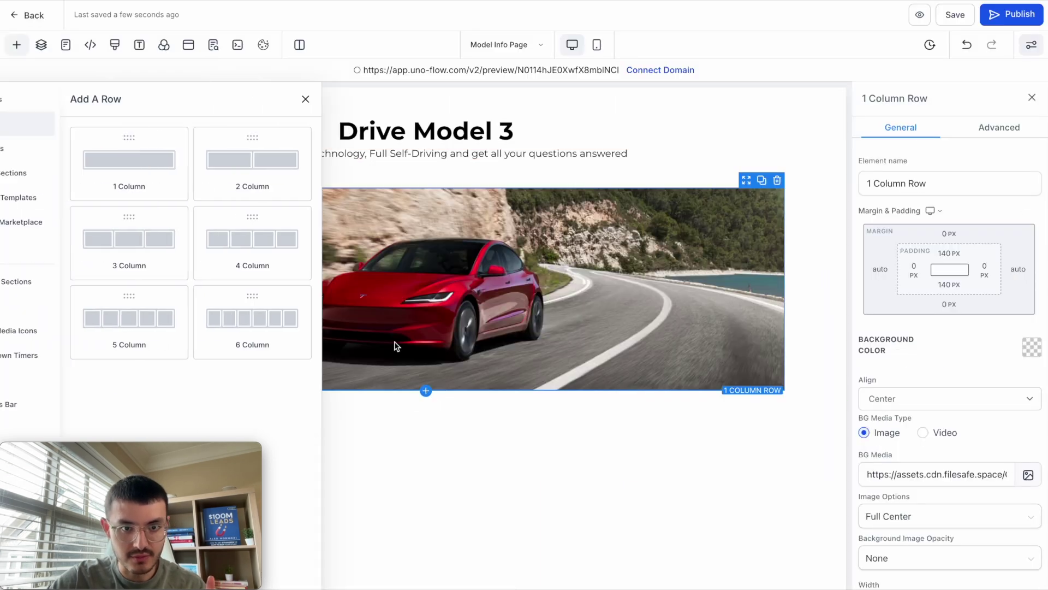
pyautogui.click(182, 174)
pyautogui.click(434, 438)
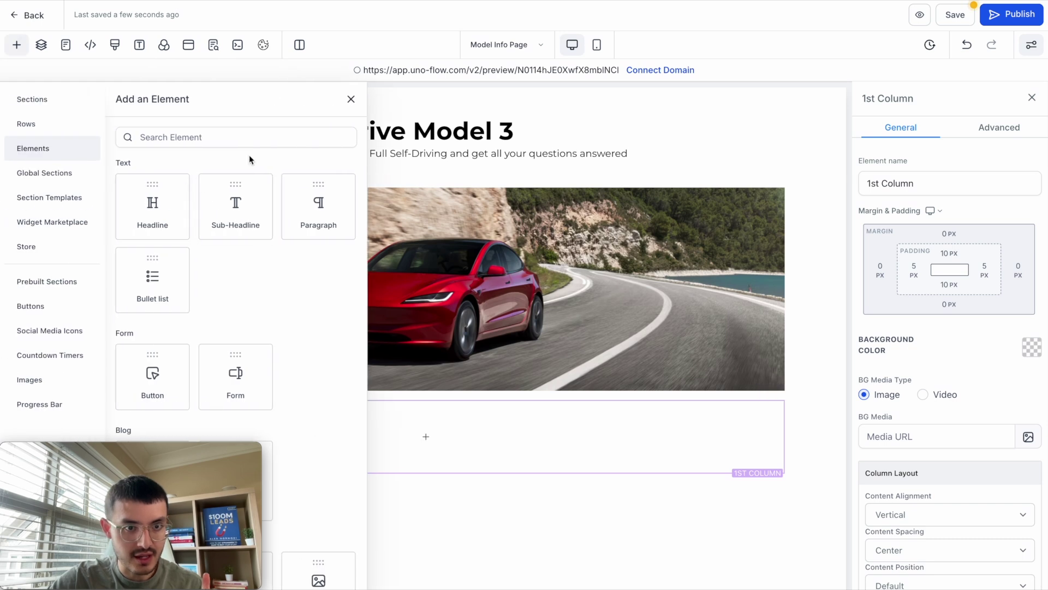
pyautogui.scroll(-1, 188, 229)
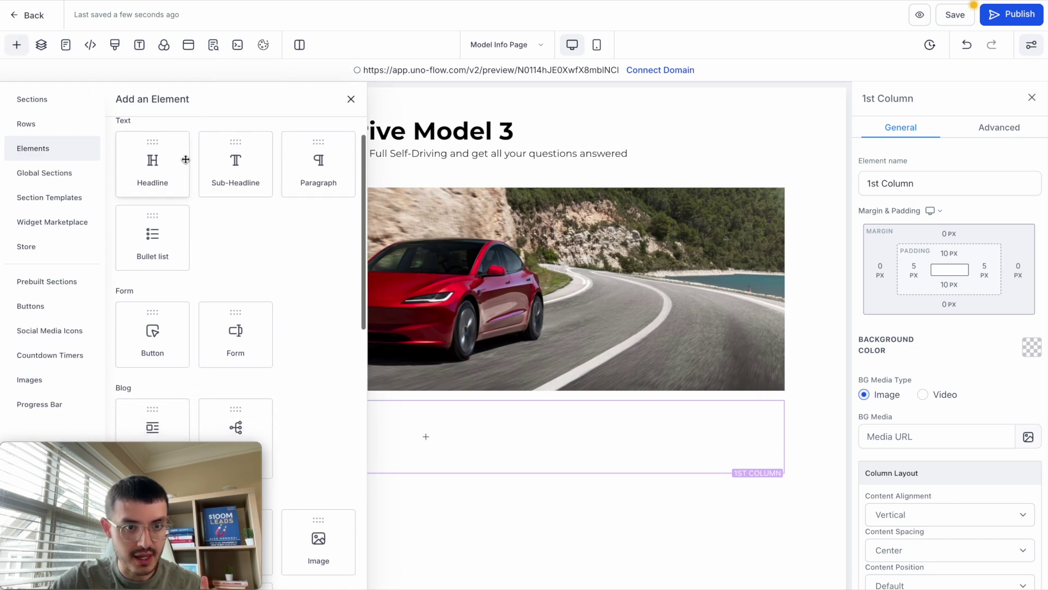
pyautogui.scroll(1, 186, 153)
pyautogui.click(152, 376)
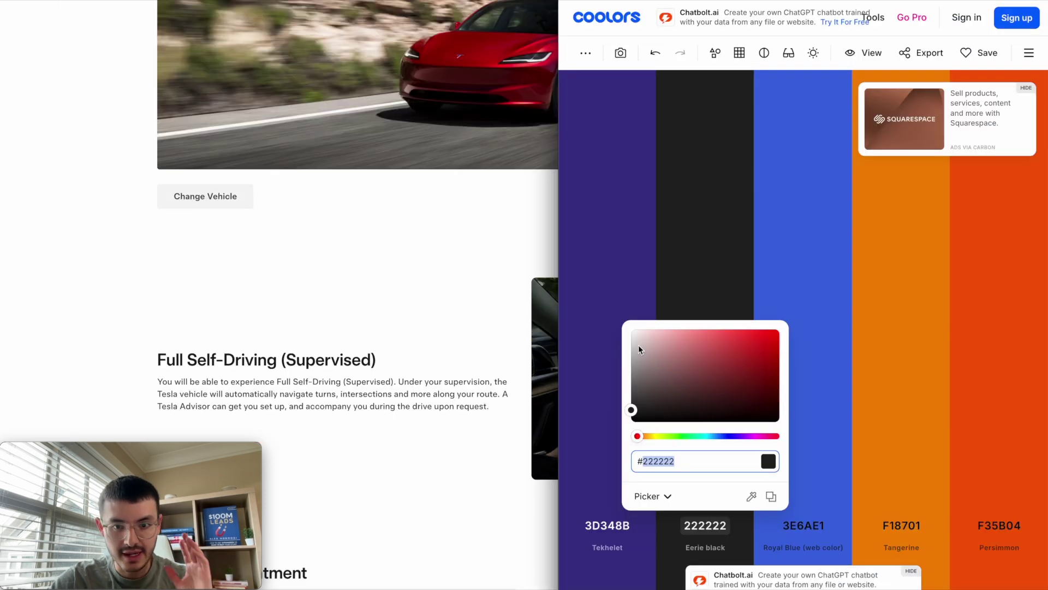
# Step: Sample the light gray of Tesla's Change Vehicle button into the first palette color and apply it as the builder button's background color
pyautogui.click(598, 522)
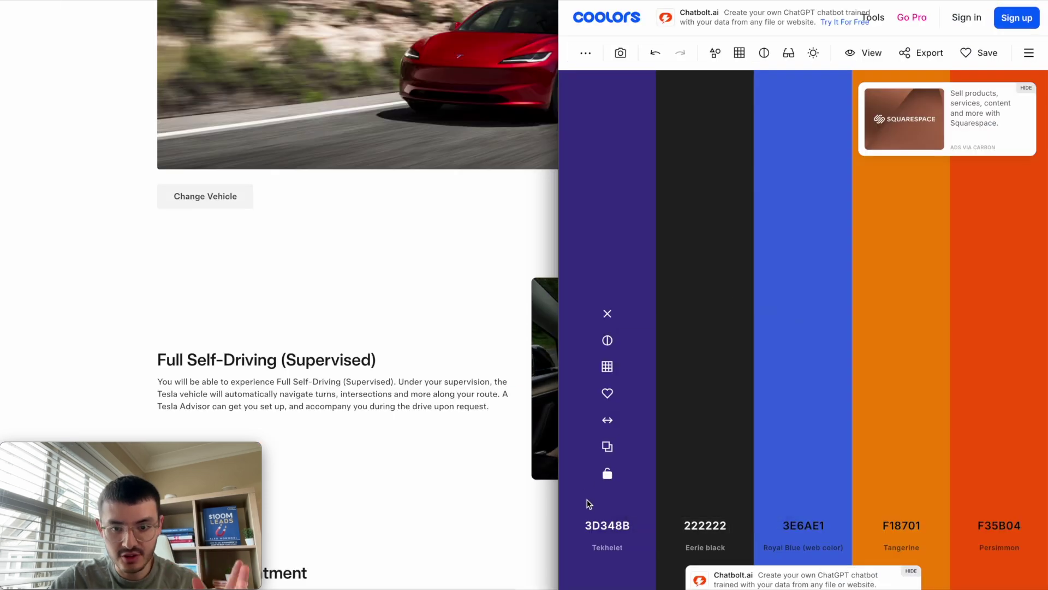
pyautogui.click(598, 521)
pyautogui.click(711, 495)
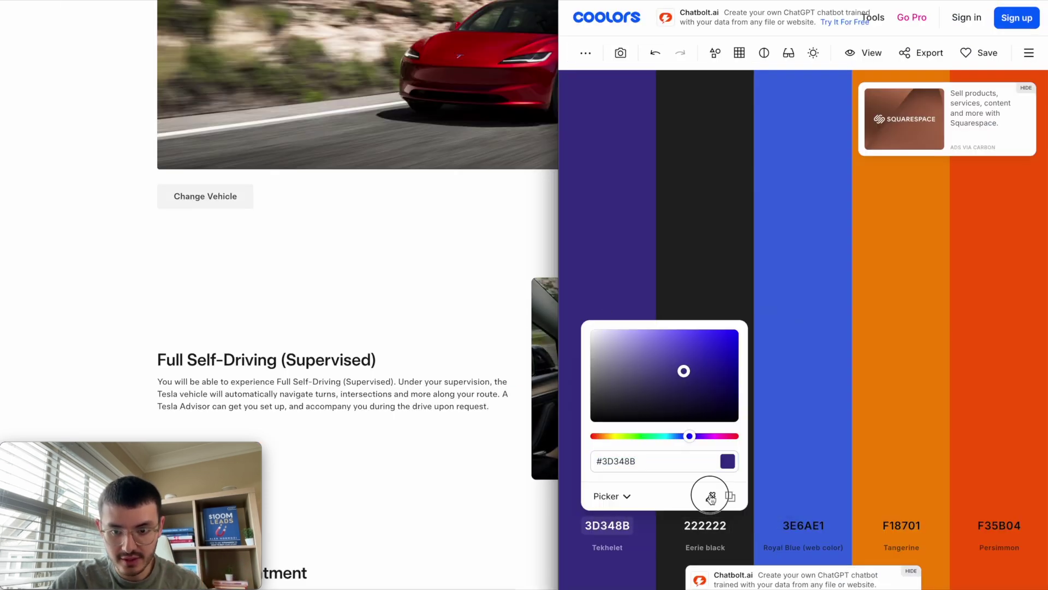
pyautogui.click(166, 191)
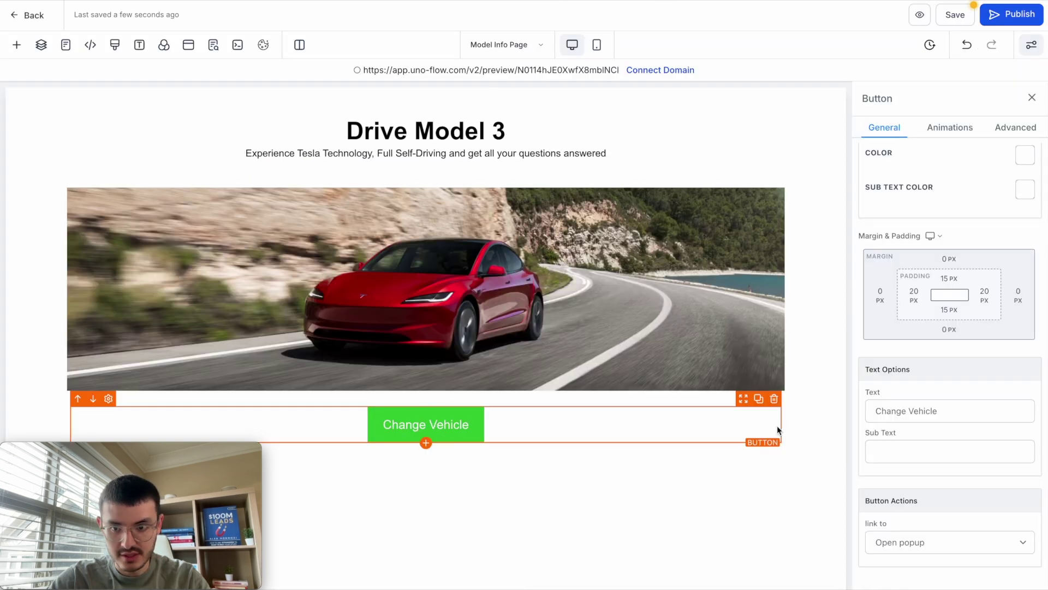
pyautogui.scroll(10, 889, 345)
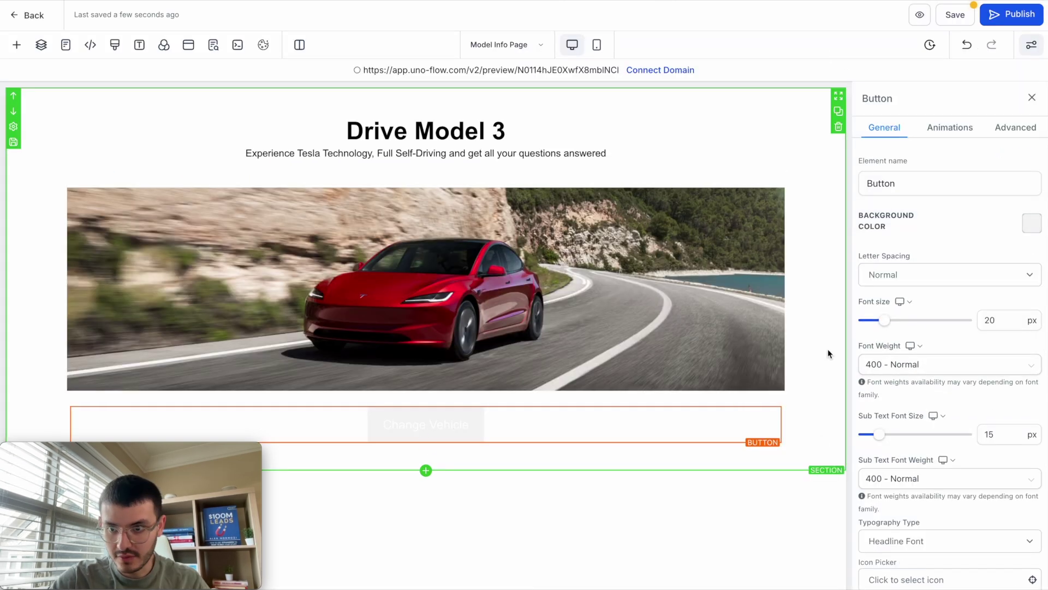
# Step: Set the Change Vehicle button's text color to black and reduce its font size
pyautogui.scroll(-7, 991, 234)
pyautogui.click(1024, 335)
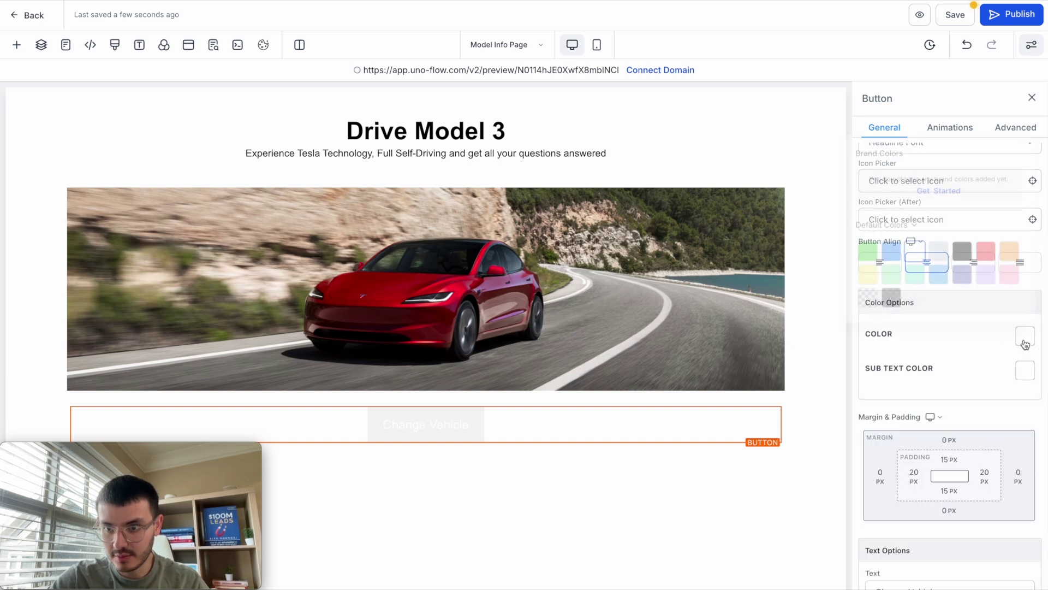
pyautogui.click(956, 248)
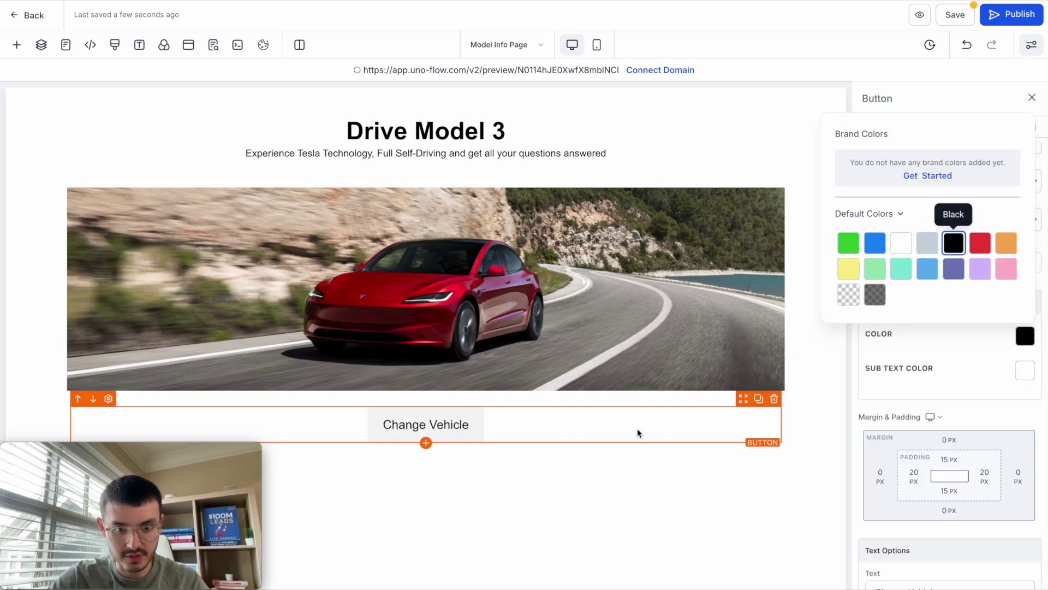
pyautogui.click(555, 492)
pyautogui.scroll(4, 898, 324)
pyautogui.scroll(3, 898, 324)
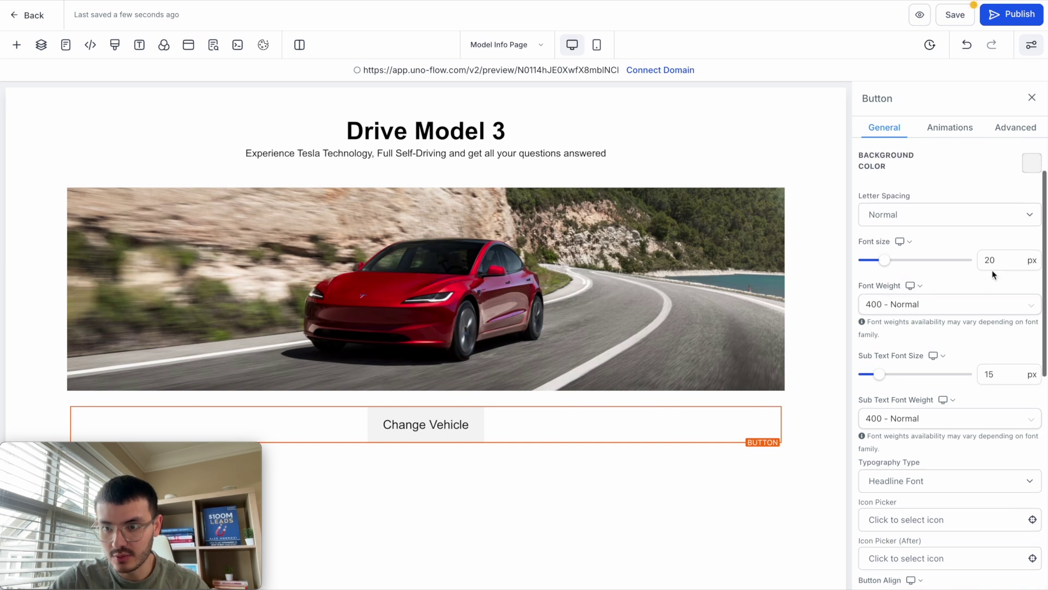
pyautogui.doubleClick(990, 260)
pyautogui.write('15')
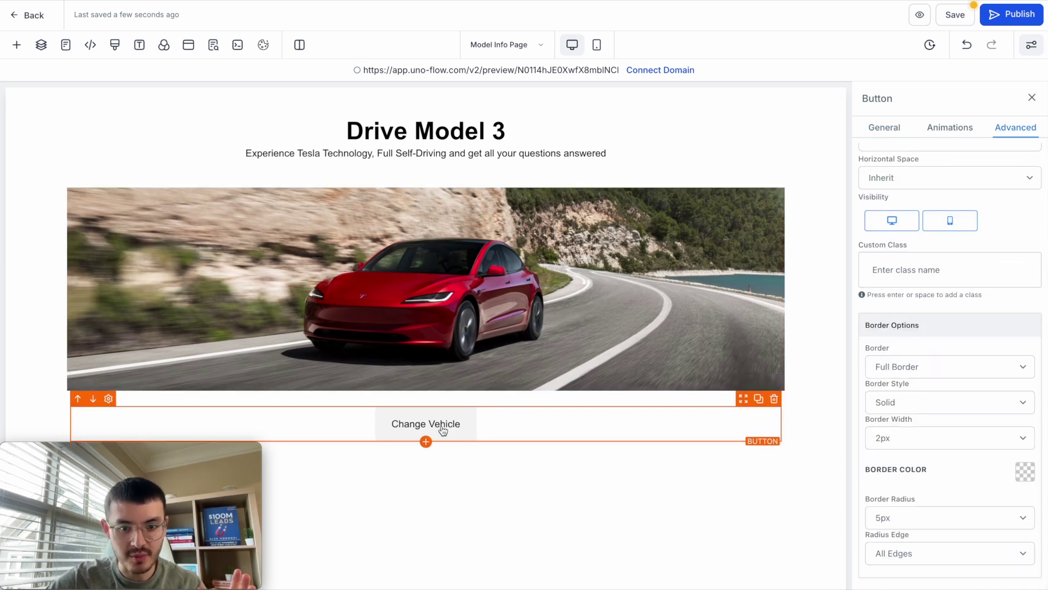
# Step: Align the Change Vehicle button to the left and save the page
pyautogui.scroll(4, 900, 198)
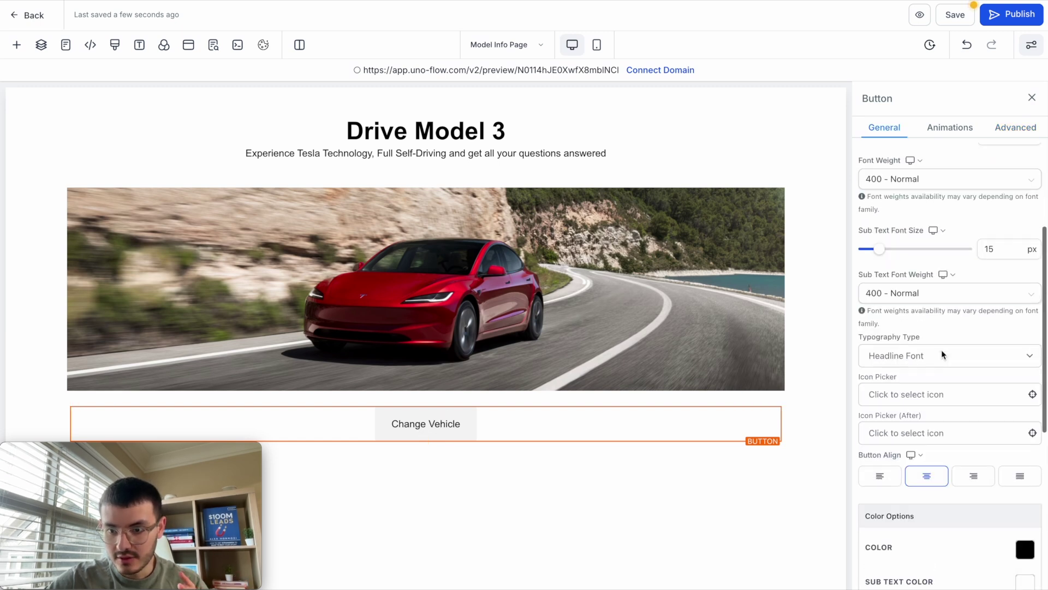
pyautogui.scroll(-5, 942, 354)
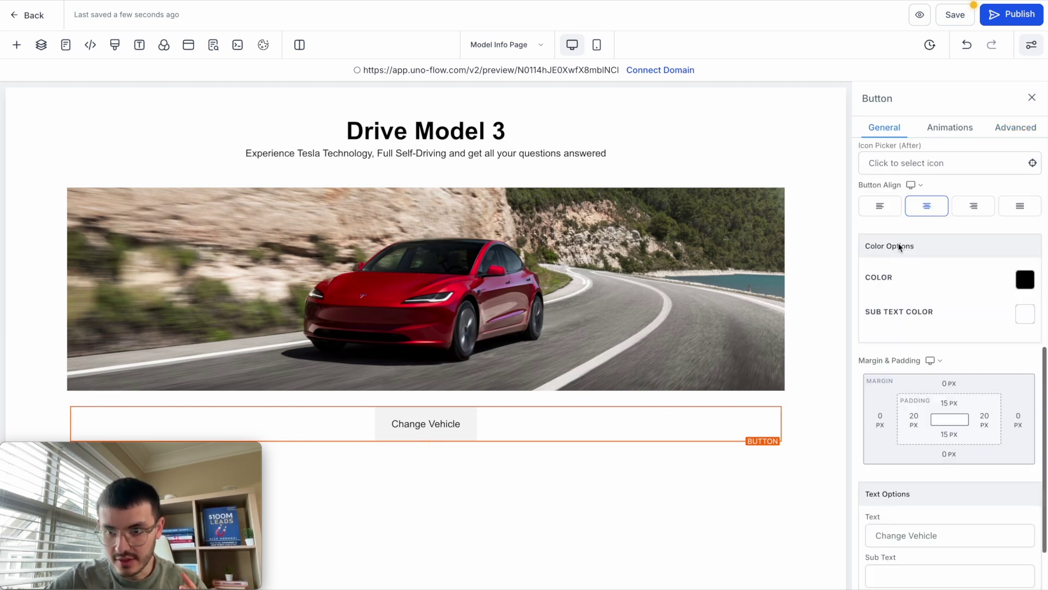
pyautogui.scroll(1, 874, 270)
pyautogui.click(877, 261)
pyautogui.click(956, 16)
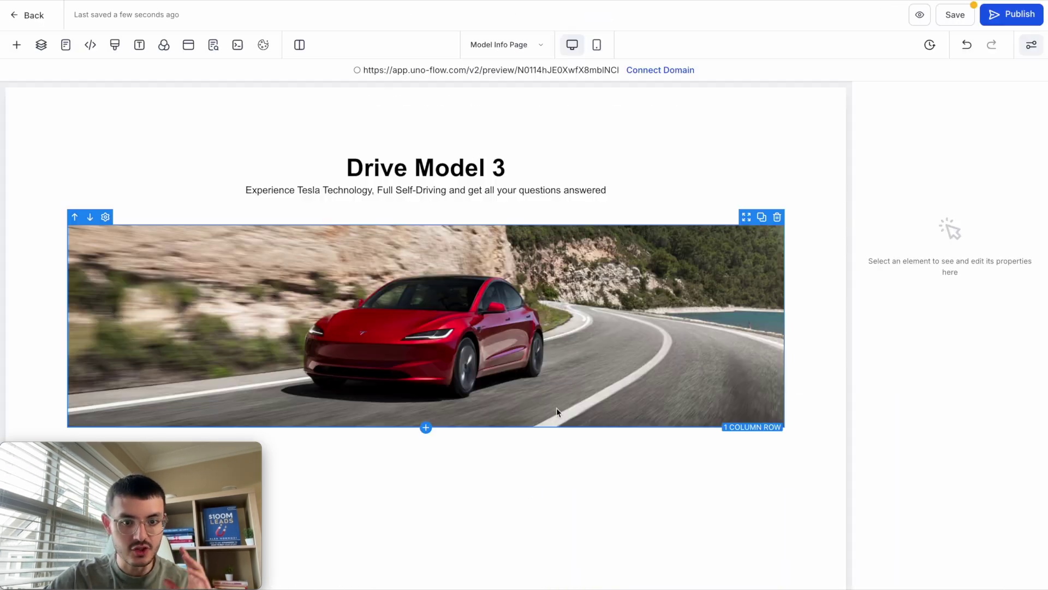
# Step: Add a full-width section containing a two-column row and move it above the Drive Model 3 section
pyautogui.click(427, 507)
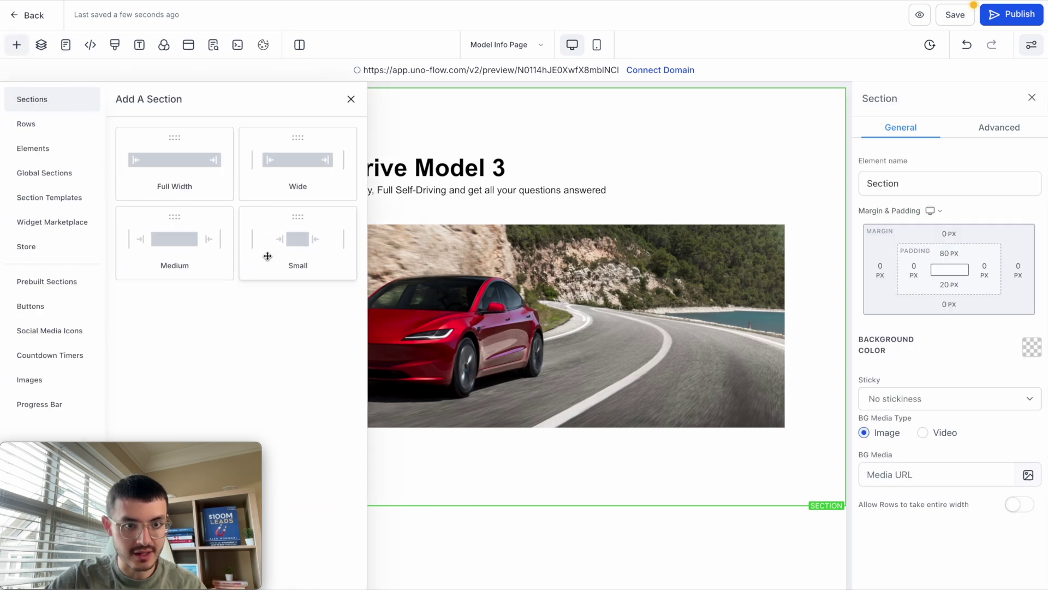
pyautogui.click(201, 180)
pyautogui.click(426, 549)
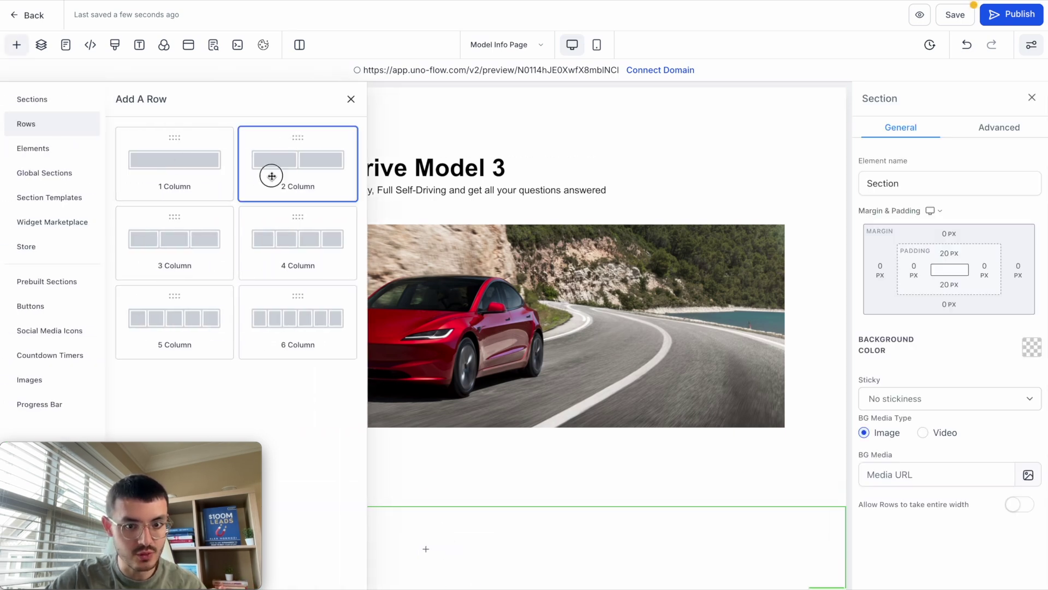
pyautogui.click(270, 175)
pyautogui.click(13, 110)
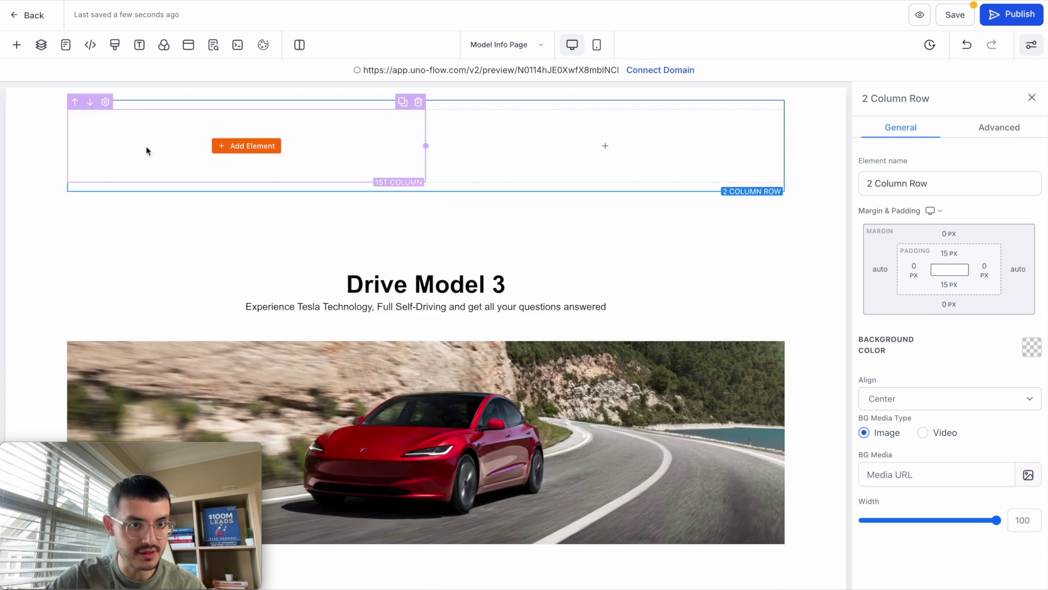
# Step: Place a Navigation Menu element in the first column of the new header row
pyautogui.click(271, 158)
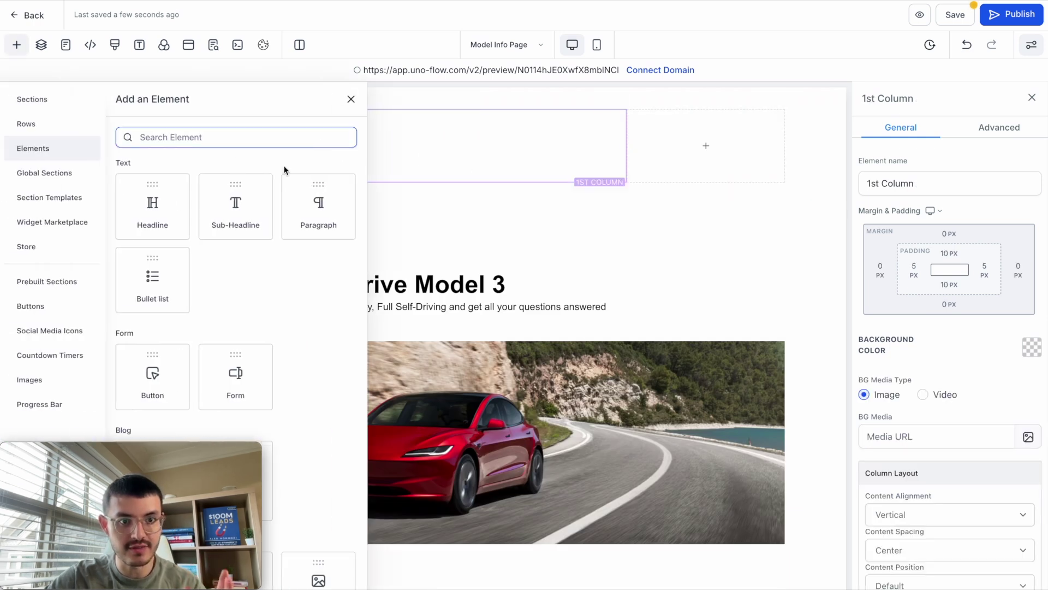
pyautogui.click(223, 143)
pyautogui.write('nav')
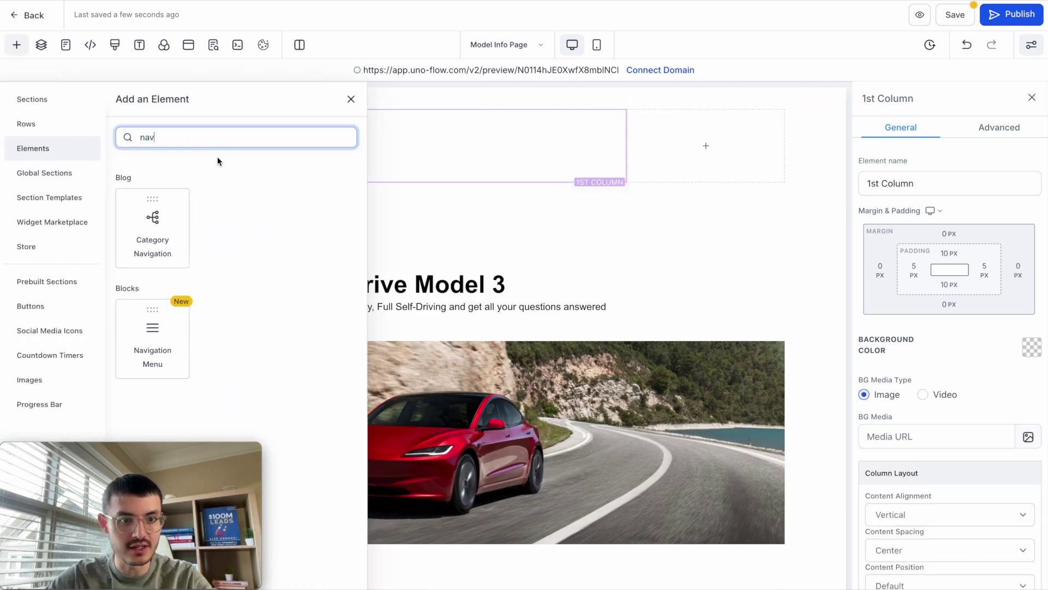
pyautogui.click(154, 359)
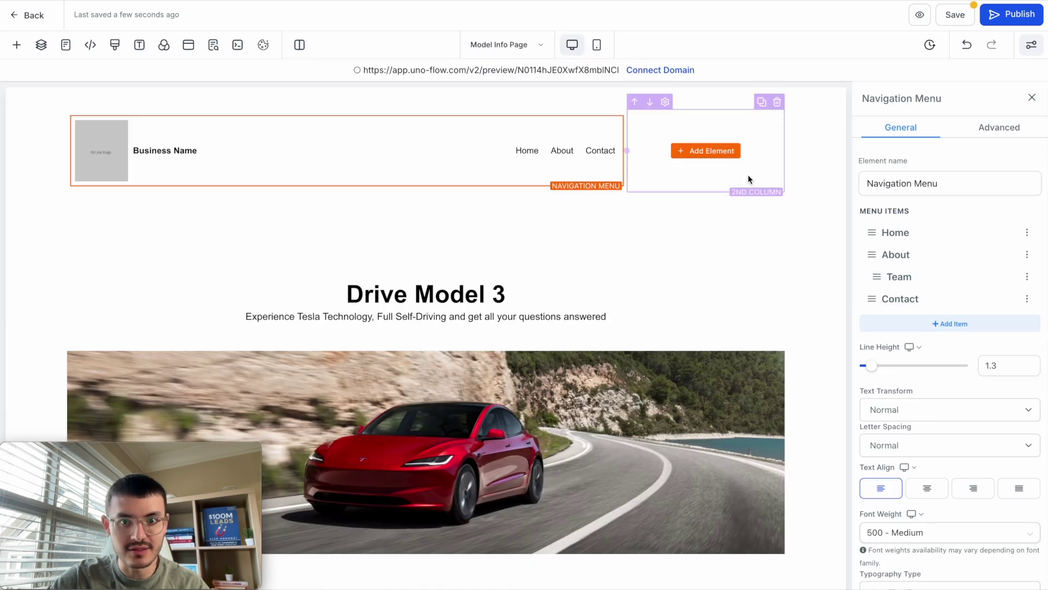
# Step: Add the dark social media icons to the header row's second column
pyautogui.click(706, 155)
pyautogui.click(50, 330)
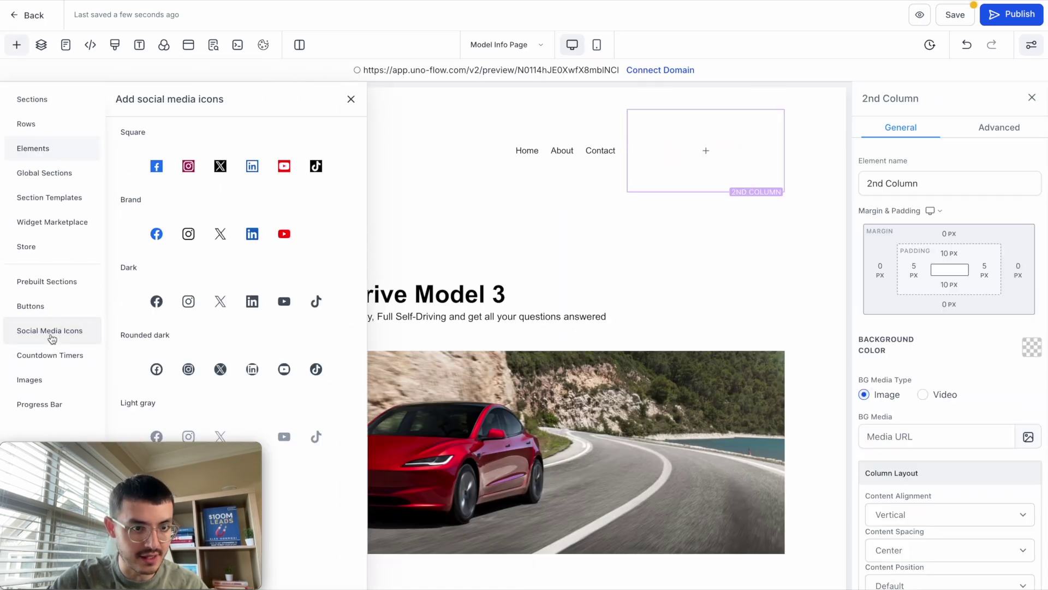
pyautogui.click(196, 308)
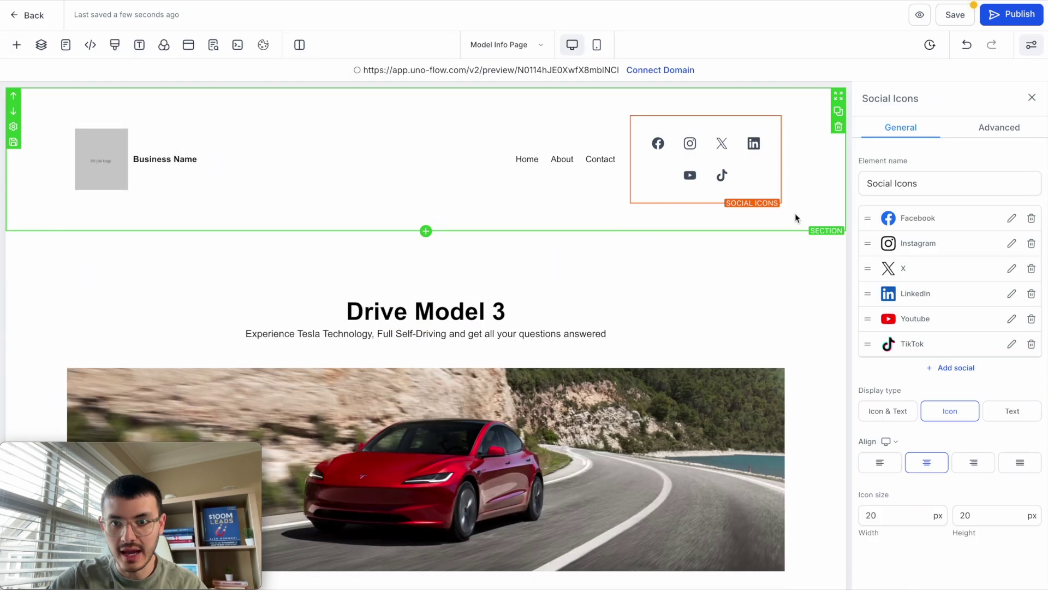
# Step: Delete the TikTok, Facebook and LinkedIn icons from the header's social icons element
pyautogui.click(1032, 344)
pyautogui.click(674, 330)
pyautogui.click(1031, 217)
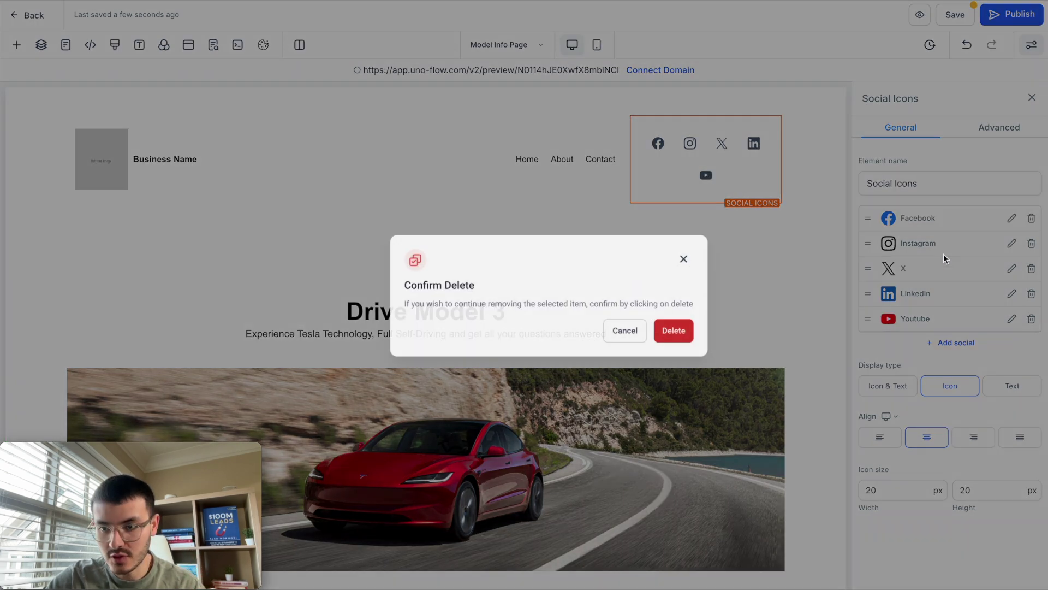
pyautogui.click(655, 335)
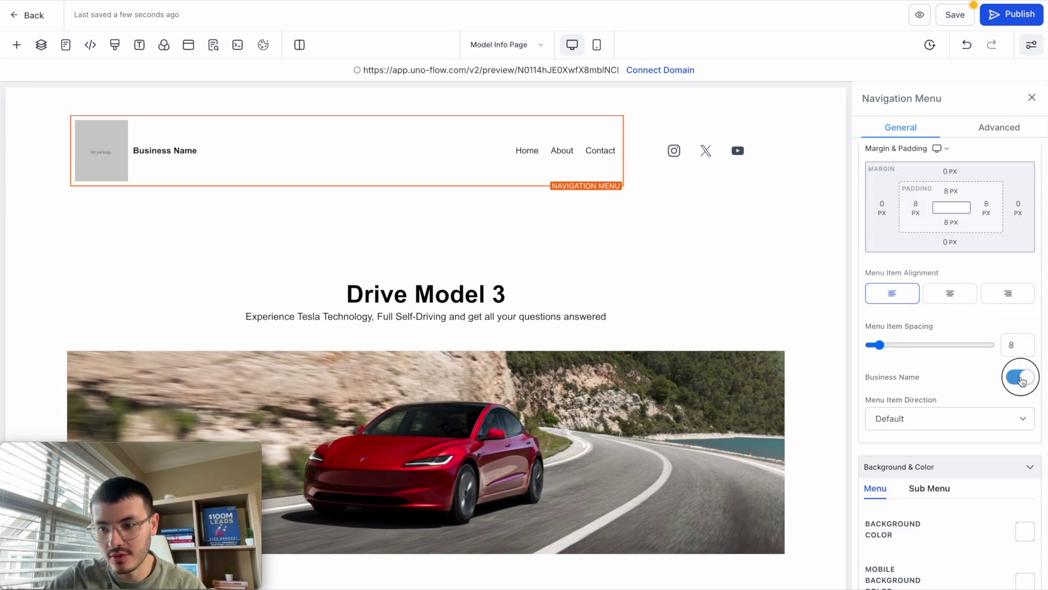
# Step: Turn off the navigation menu's business name and set its brand logo to tesla-9.svg from the media storage
pyautogui.click(1023, 380)
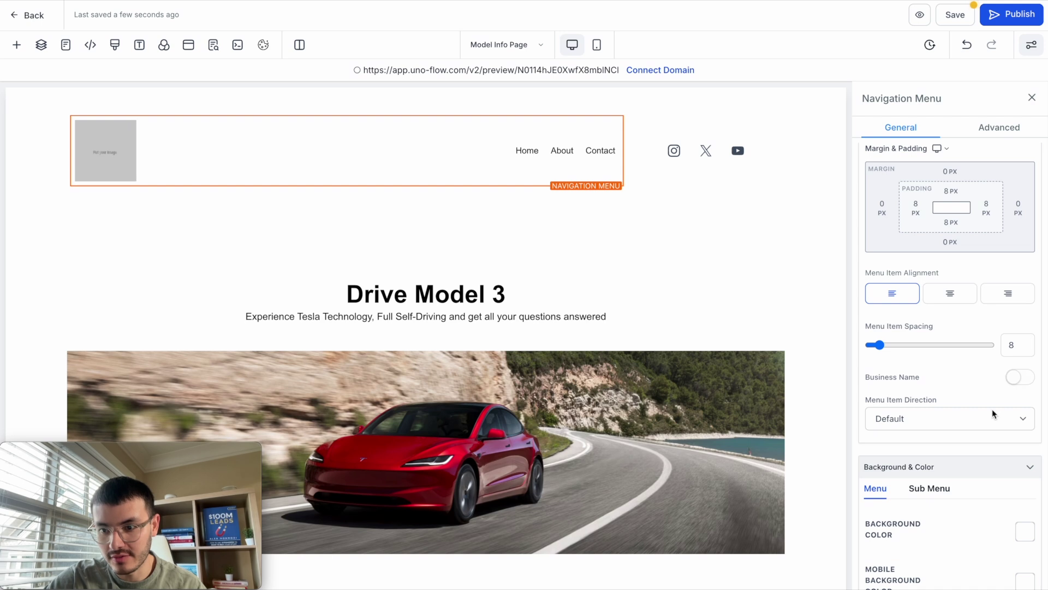
pyautogui.scroll(-7, 992, 408)
pyautogui.scroll(-1, 931, 482)
pyautogui.scroll(-5, 931, 483)
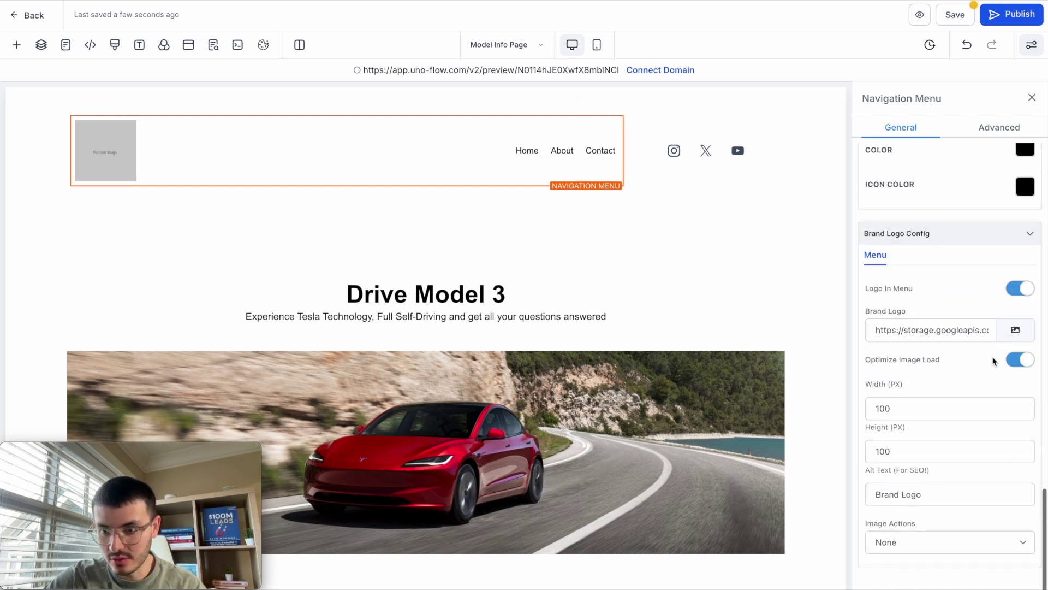
pyautogui.click(1014, 325)
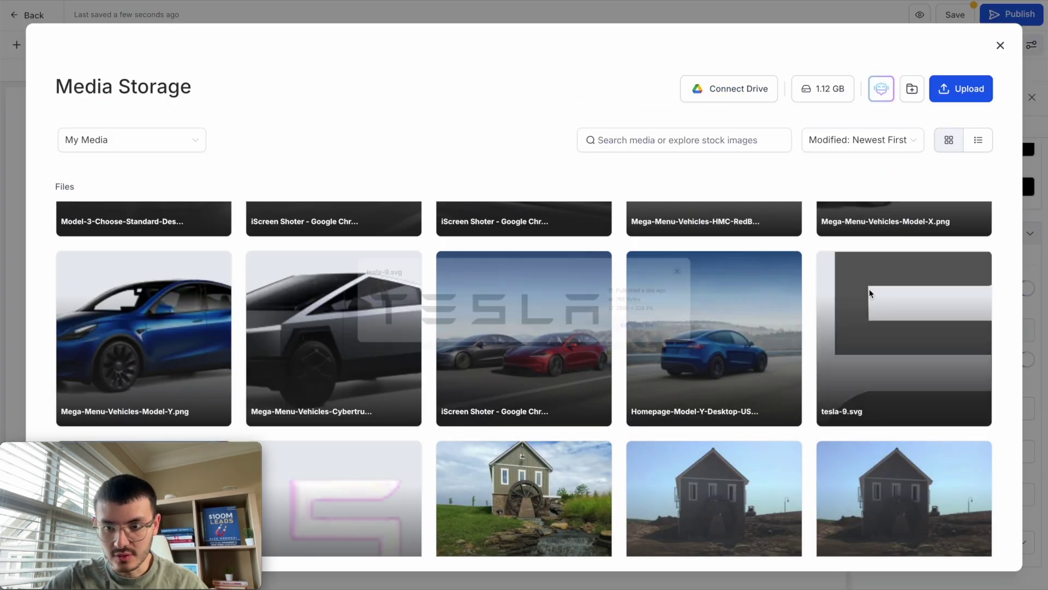
pyautogui.click(882, 300)
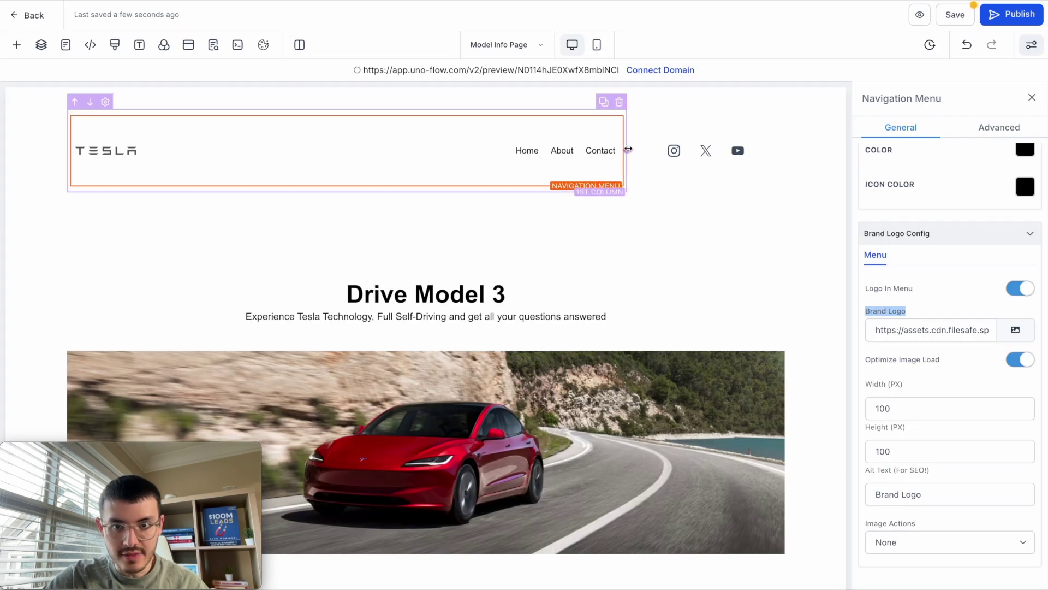
# Step: Narrow the header's first column so the menu items sit nearer the page center, and preview the page
pyautogui.moveTo(628, 149); pyautogui.dragTo(487, 148)
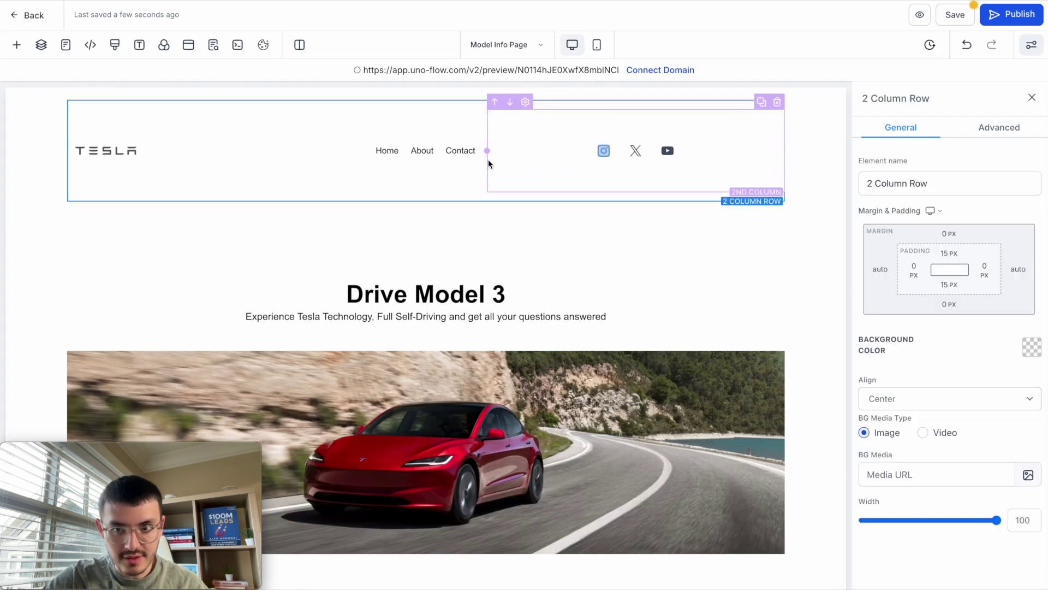
pyautogui.click(1032, 98)
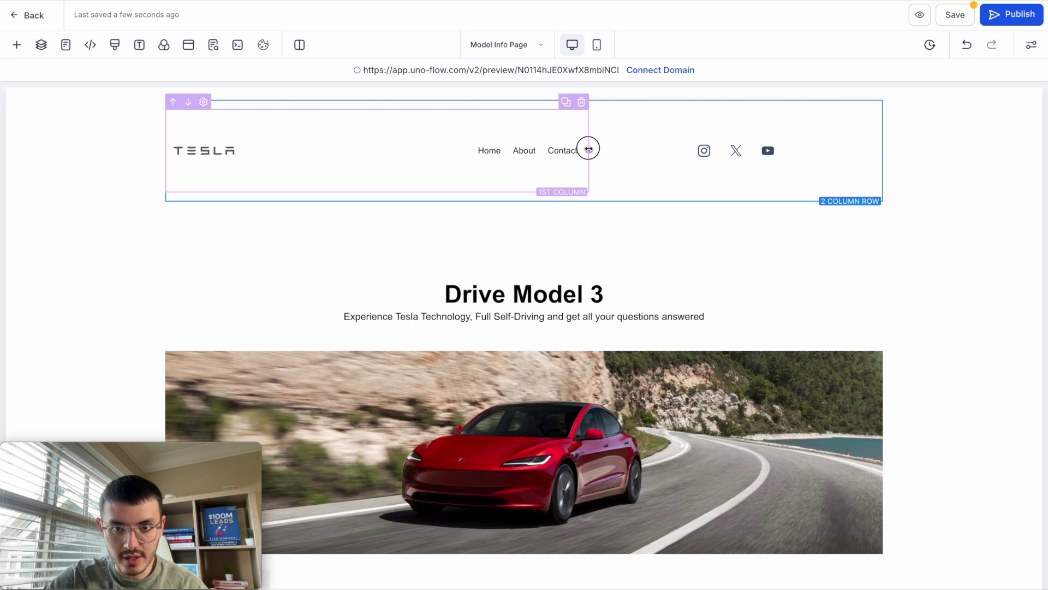
pyautogui.moveTo(588, 148); pyautogui.dragTo(599, 147)
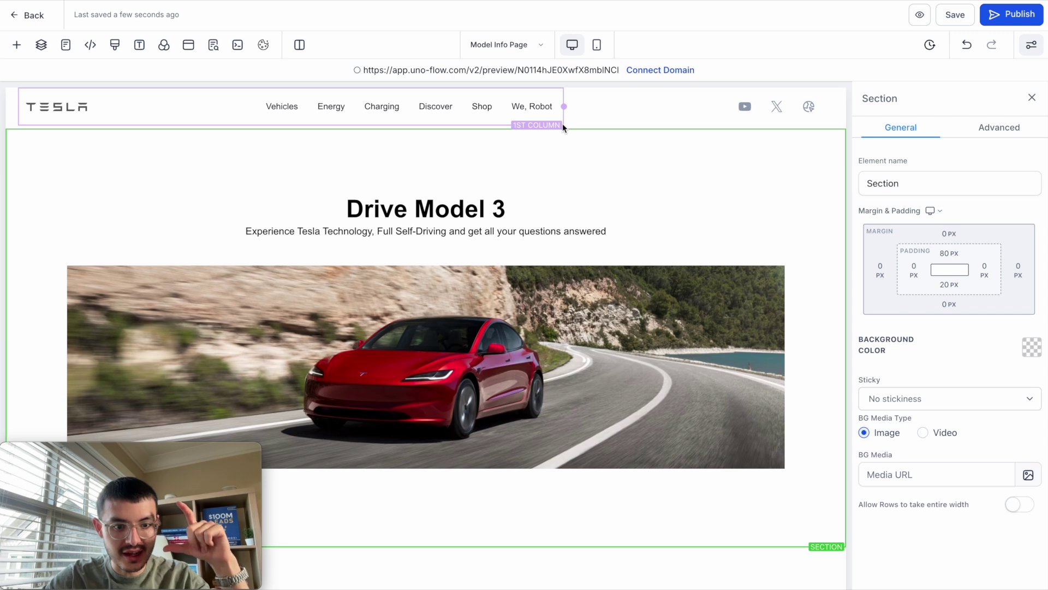
pyautogui.click(917, 18)
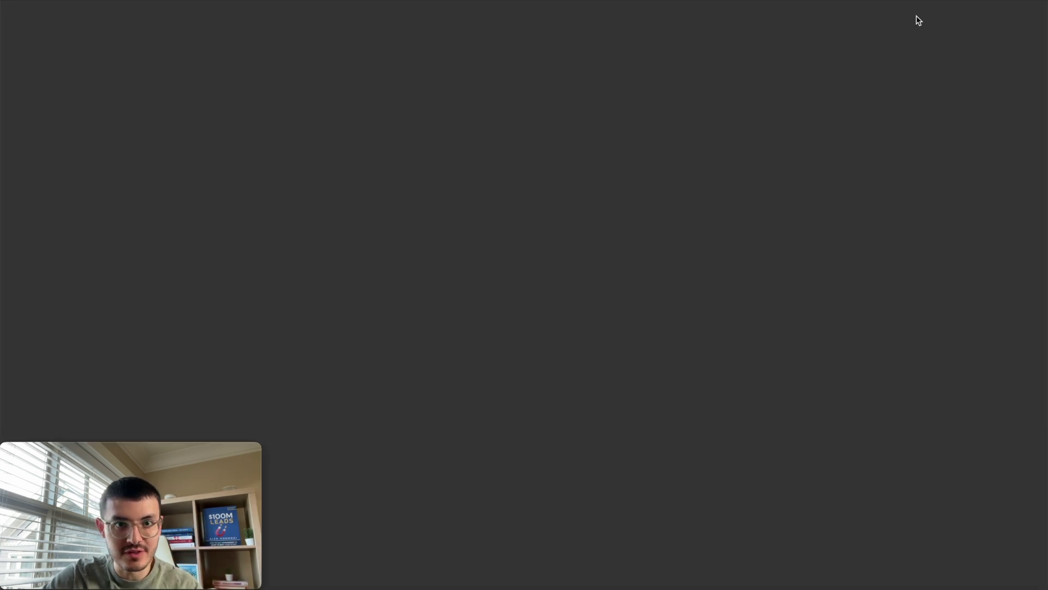
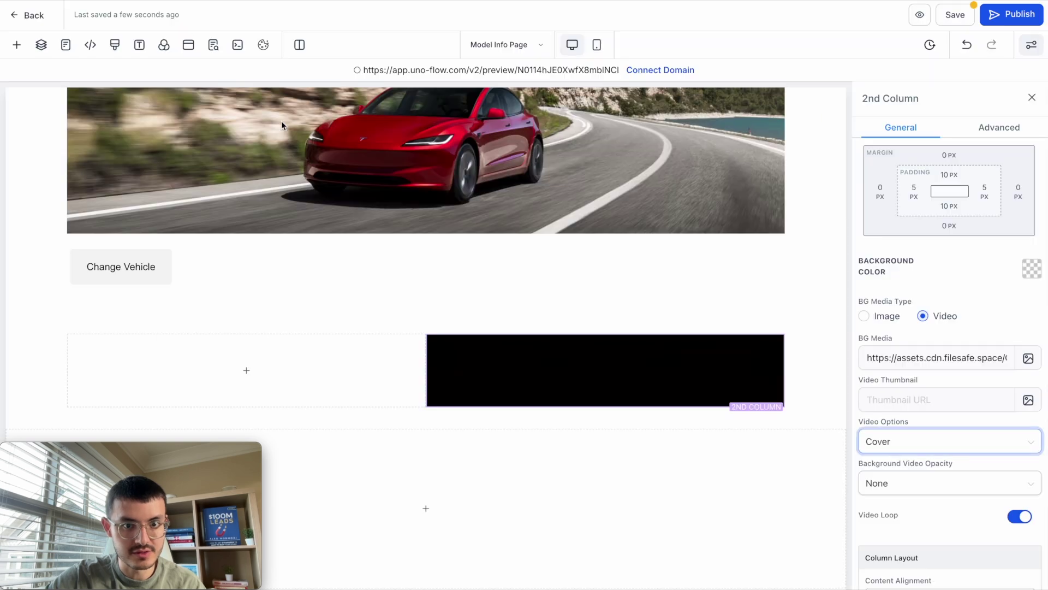
# Step: Add a Sub-Headline element with a Paragraph element beneath it to the empty first column beside the video
pyautogui.moveTo(152, 203); pyautogui.dragTo(246, 390)
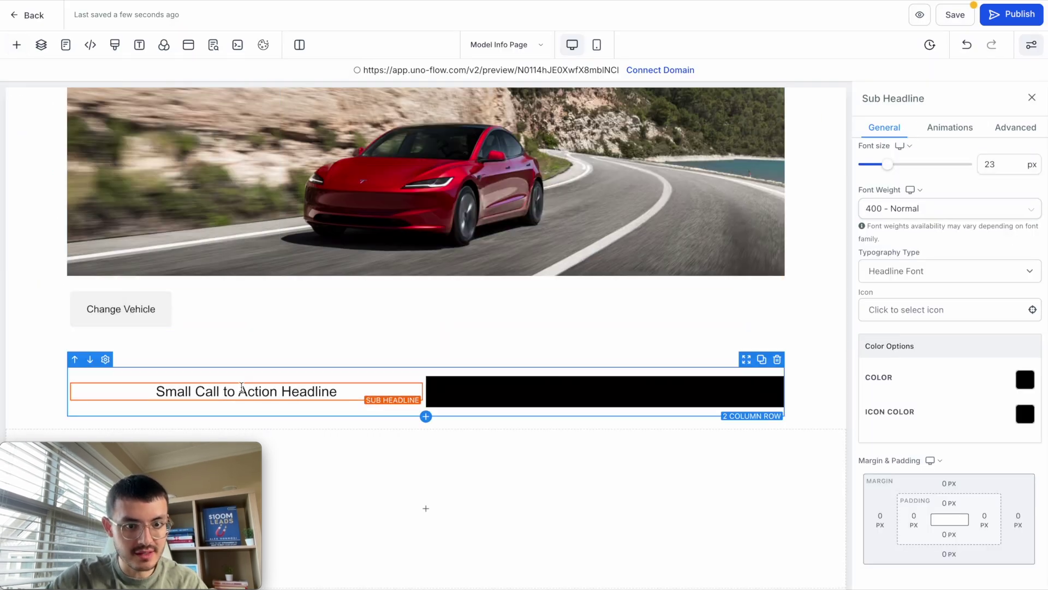
pyautogui.doubleClick(176, 141)
pyautogui.write('para')
pyautogui.moveTo(162, 187); pyautogui.dragTo(283, 318)
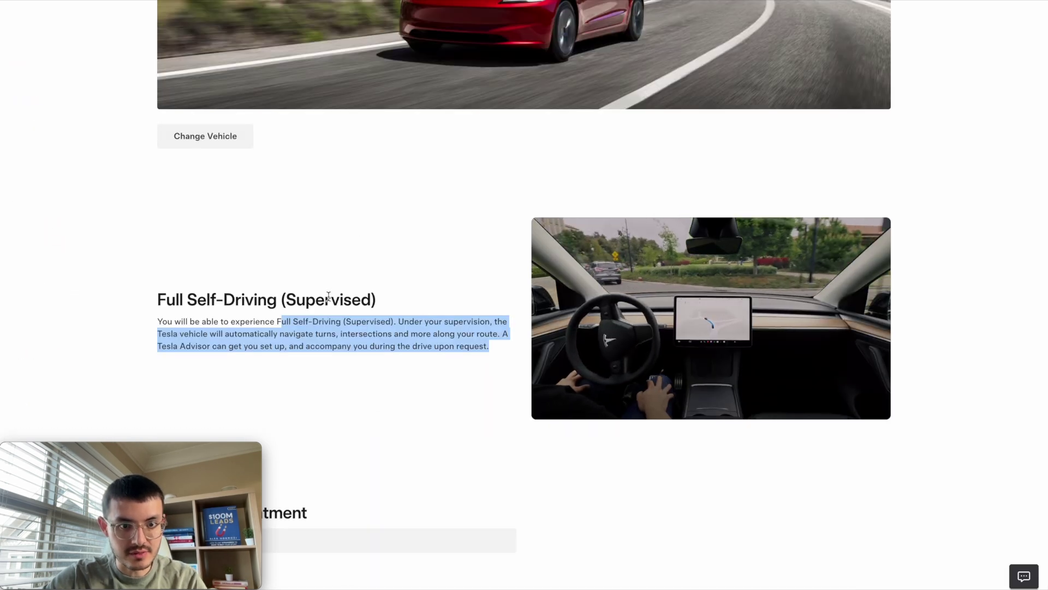
# Step: Replace the new sub headline's placeholder with the heading "Full Self-Driving (Supervised)" copied from Tesla's page
pyautogui.tripleClick(328, 296)
pyautogui.hotkey('ctrl', 'c')
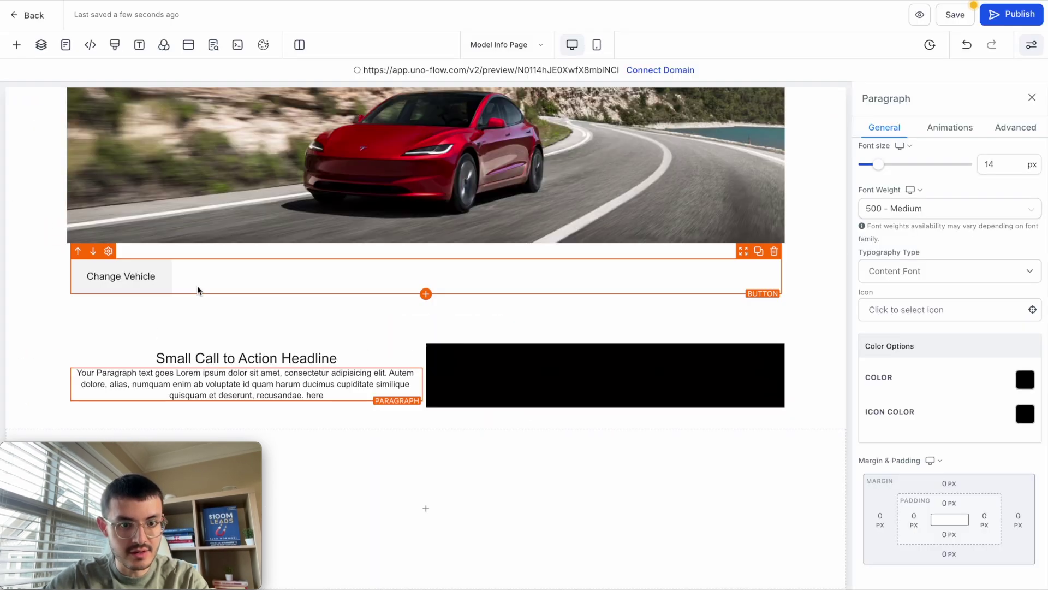
pyautogui.click(210, 360)
pyautogui.hotkey('ctrl', 'a')
pyautogui.hotkey('ctrl', 'v')
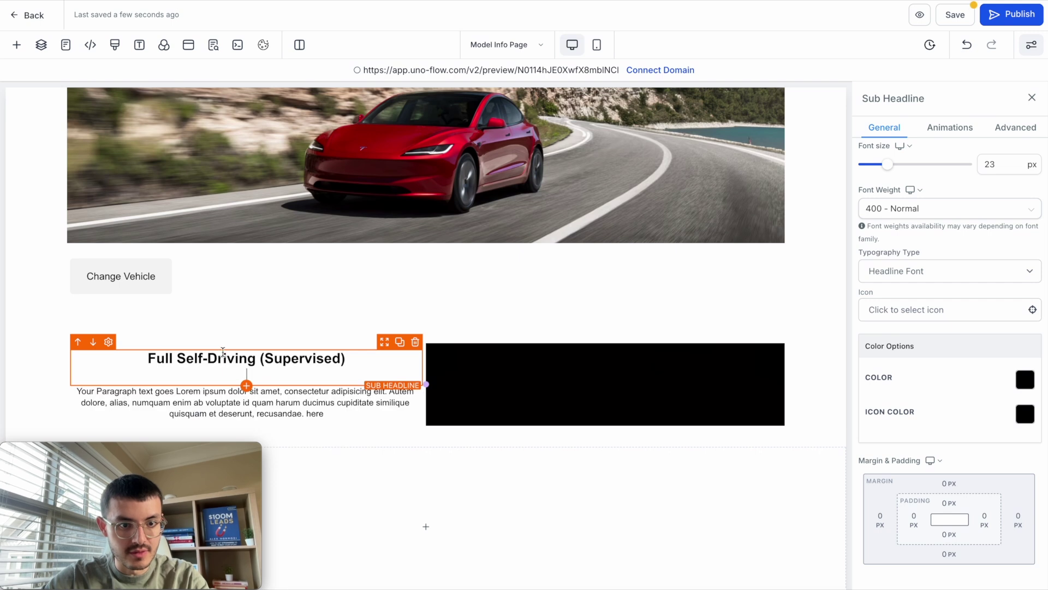
pyautogui.scroll(4, 928, 327)
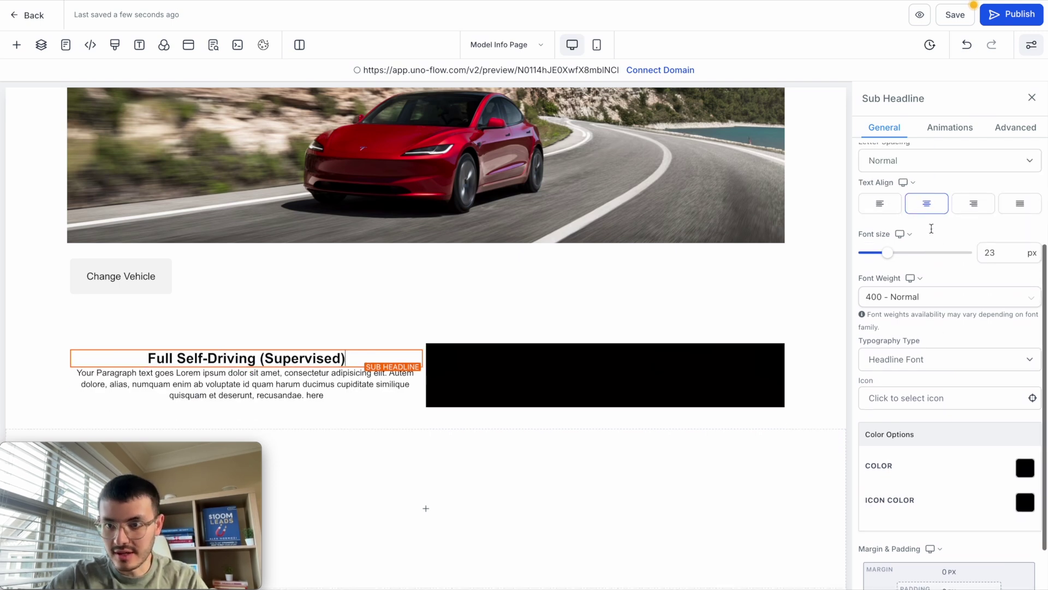
# Step: Left-align the Full Self-Driving text and set the video column's top and bottom padding to 40 px
pyautogui.click(880, 315)
pyautogui.click(610, 355)
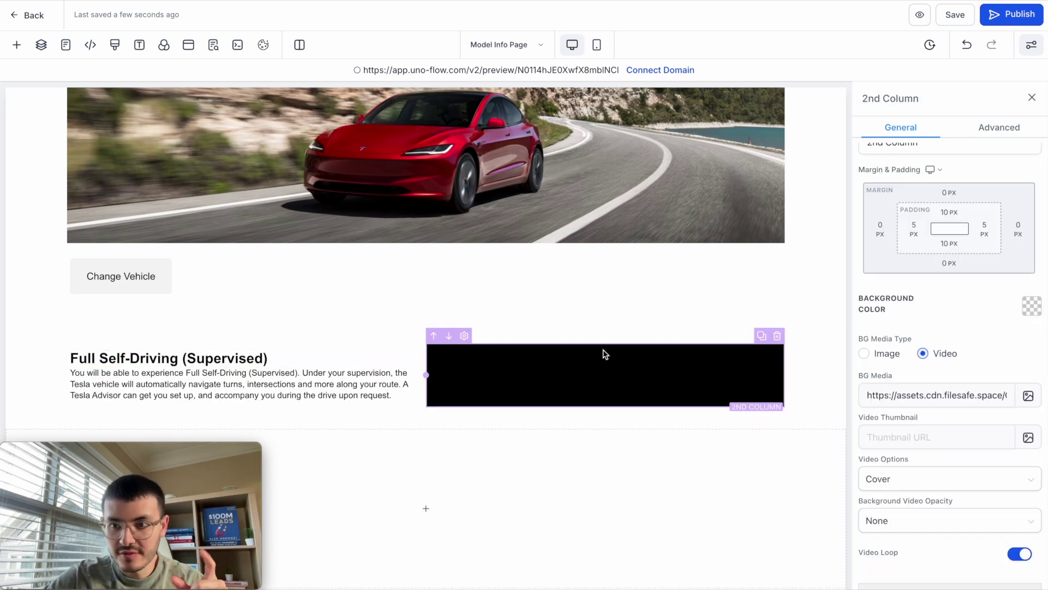
pyautogui.click(943, 215)
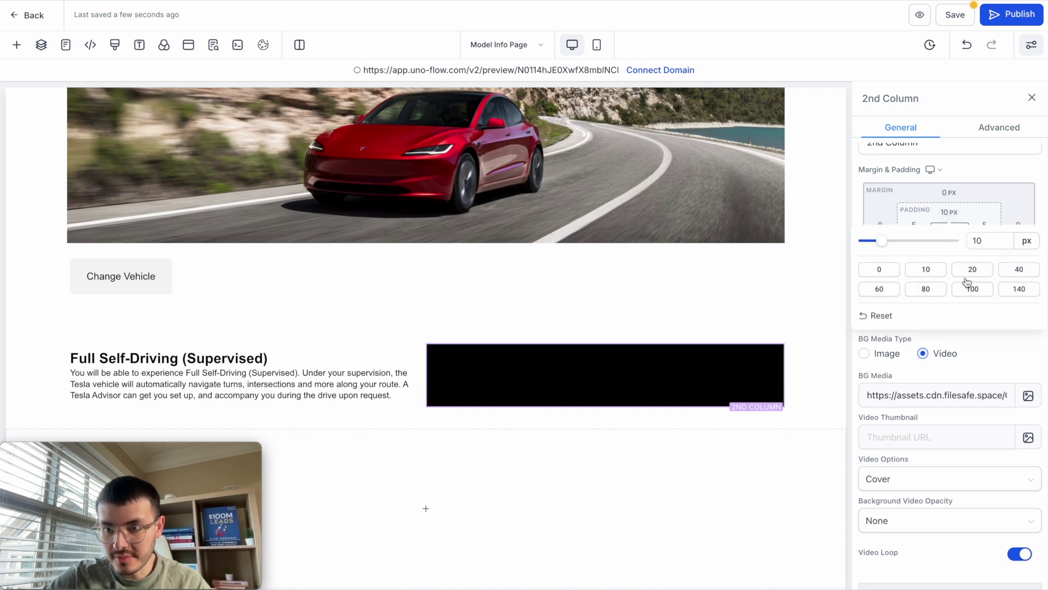
pyautogui.click(1020, 270)
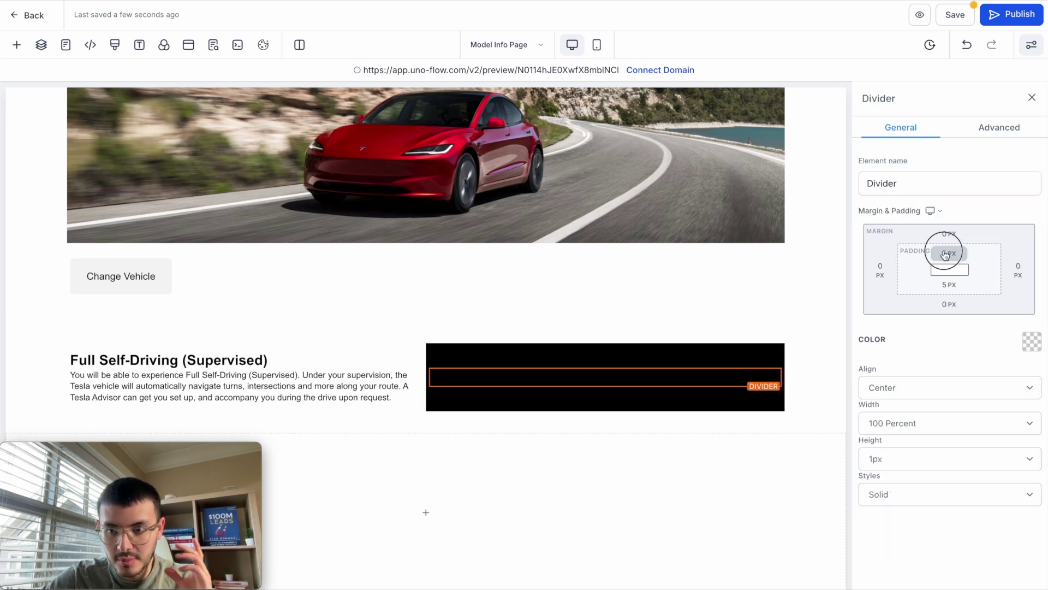
# Step: Set the top and bottom padding of the divider in the video column to 60 px and raise both to 100 px
pyautogui.click(949, 253)
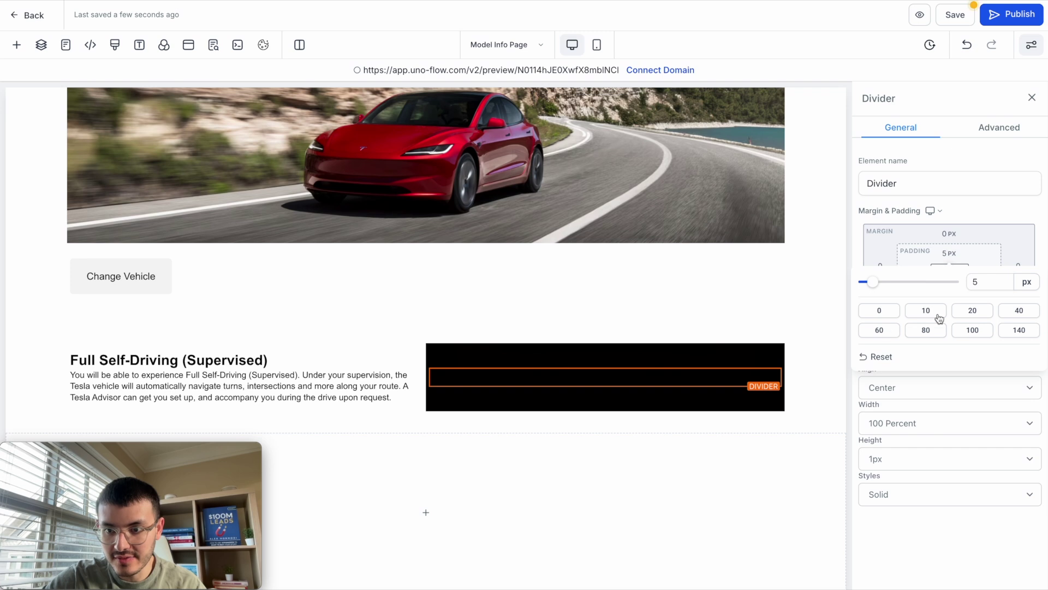
pyautogui.click(879, 331)
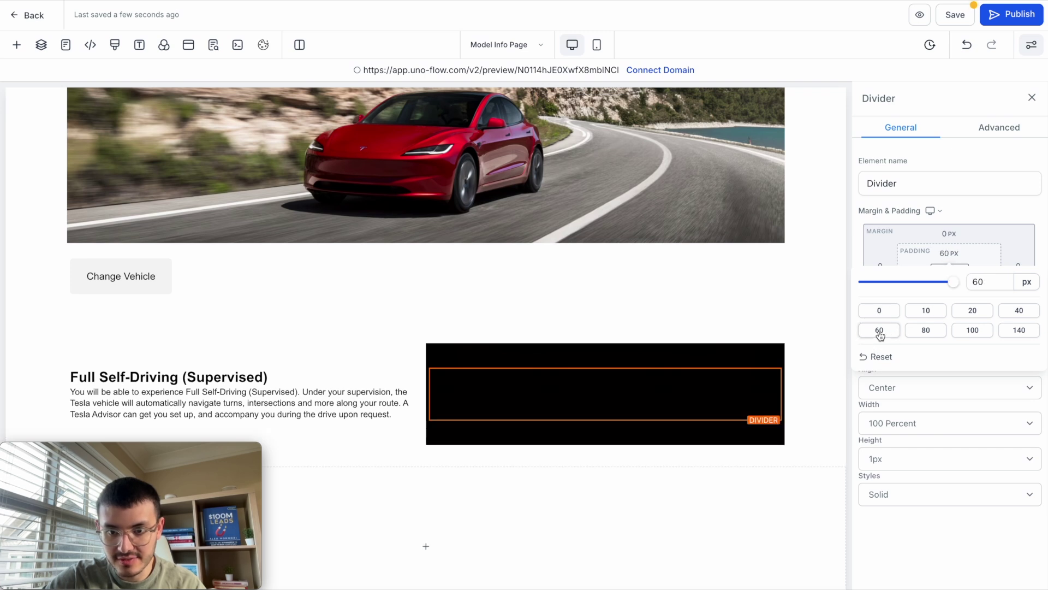
pyautogui.click(930, 253)
pyautogui.click(949, 284)
pyautogui.click(879, 361)
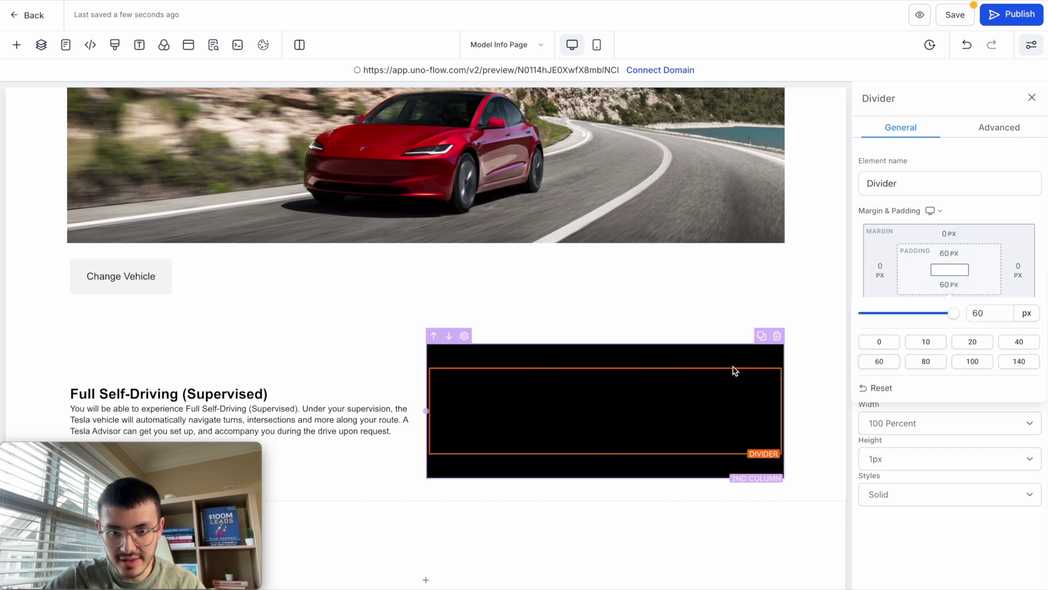
# Step: Duplicate the Full Self-Driving section and clear the copy's second column of its background video and divider
pyautogui.scroll(-2, 735, 372)
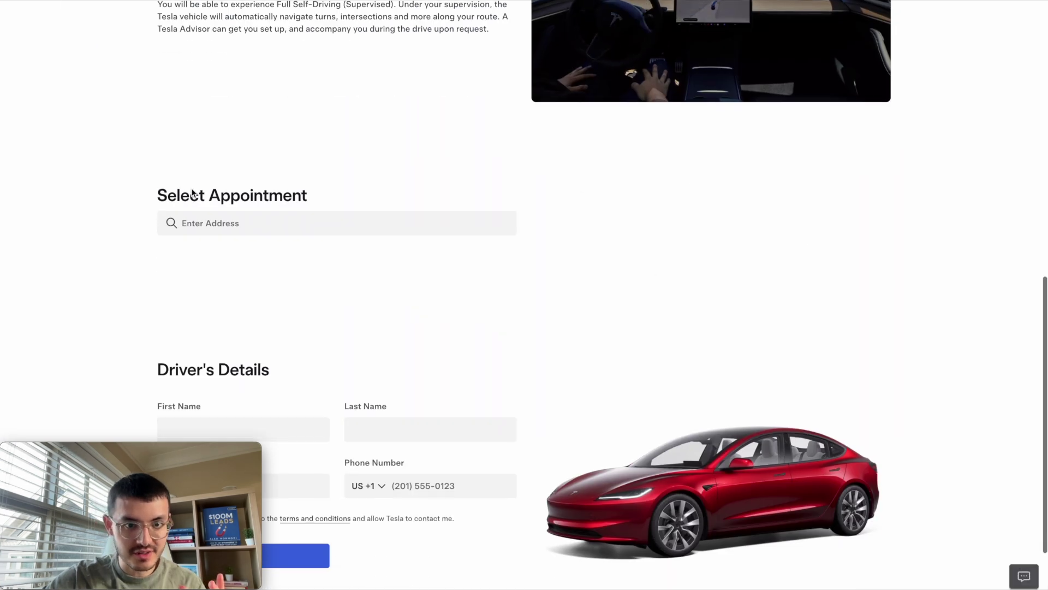
pyautogui.scroll(-3, 496, 273)
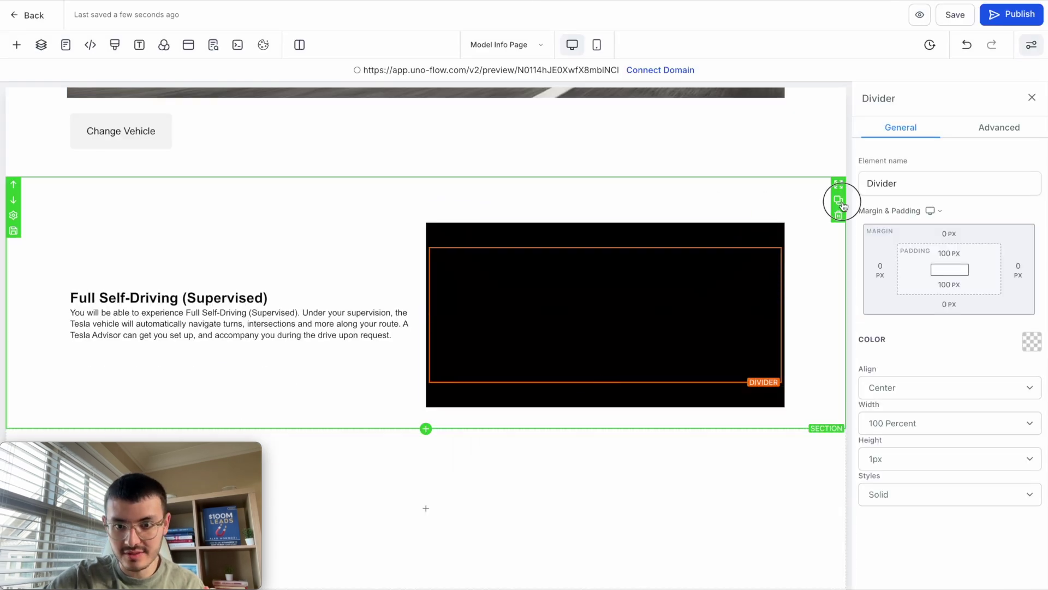
pyautogui.click(843, 205)
pyautogui.scroll(-5, 721, 309)
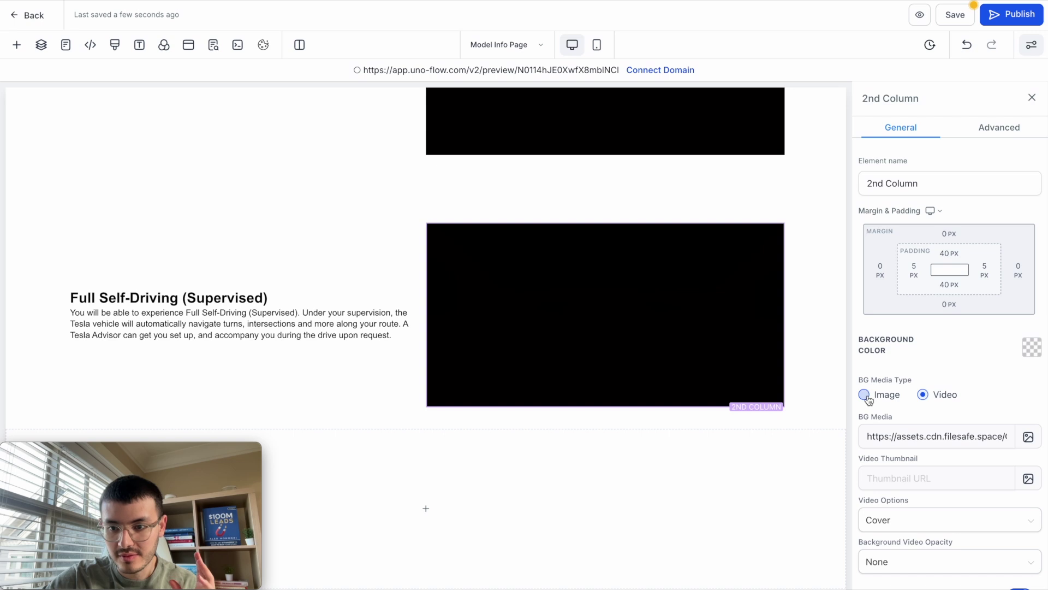
pyautogui.click(864, 394)
pyautogui.click(775, 243)
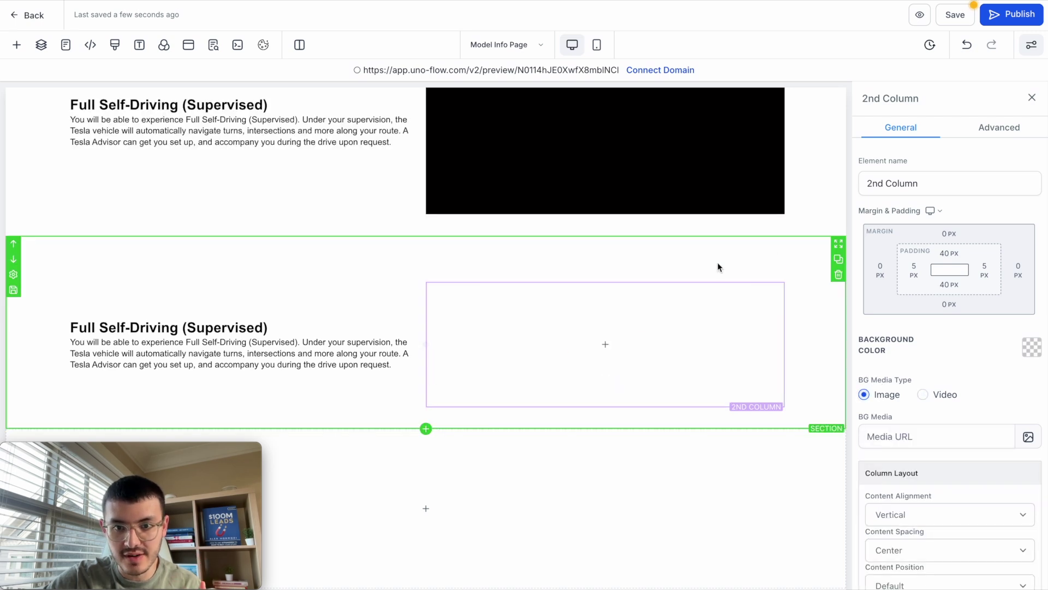
# Step: Add an Image element to the empty second column of the duplicated section
pyautogui.click(604, 344)
pyautogui.doubleClick(252, 136)
pyautogui.write('image')
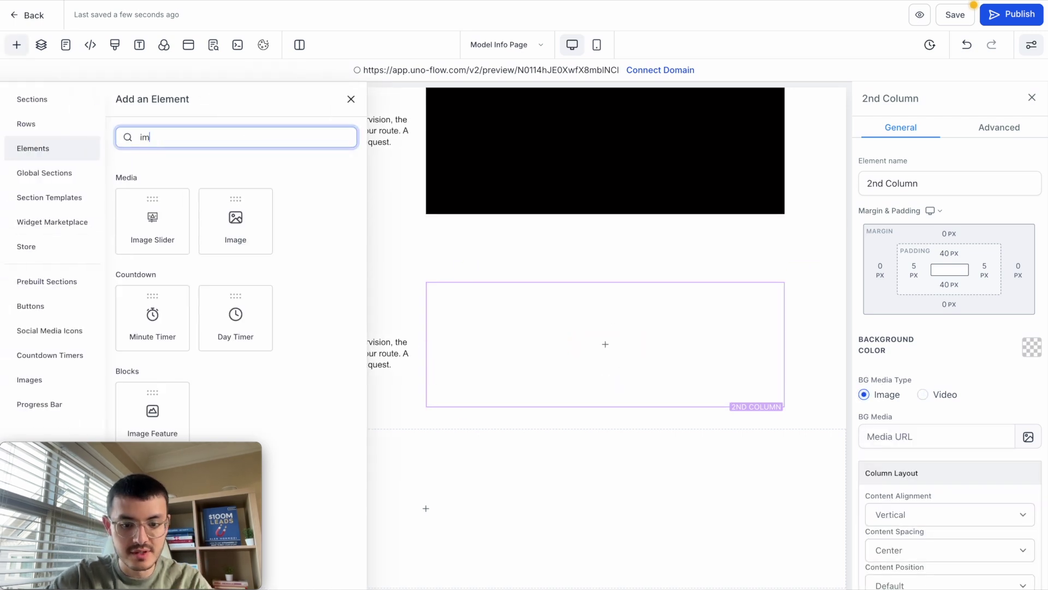
pyautogui.click(234, 215)
# Step: Upload the Mega-Menu-Vehicles-Cybertruck picture to the media storage and use it for the new image element
pyautogui.scroll(-3, 936, 464)
pyautogui.click(1016, 404)
pyautogui.scroll(-7, 535, 307)
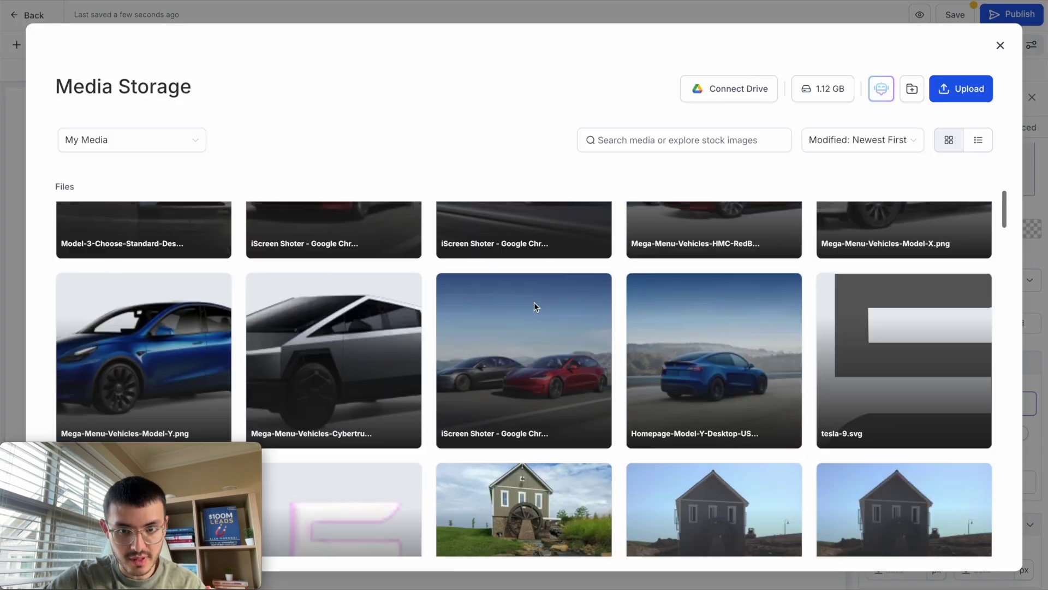
pyautogui.scroll(7, 535, 308)
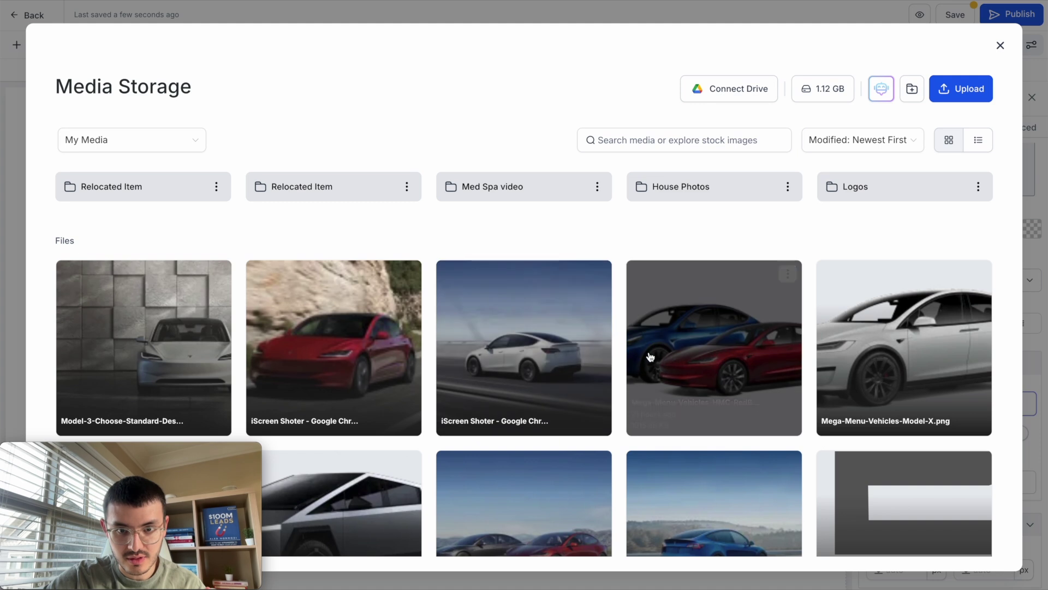
pyautogui.hotkey('ctrl', 'v')
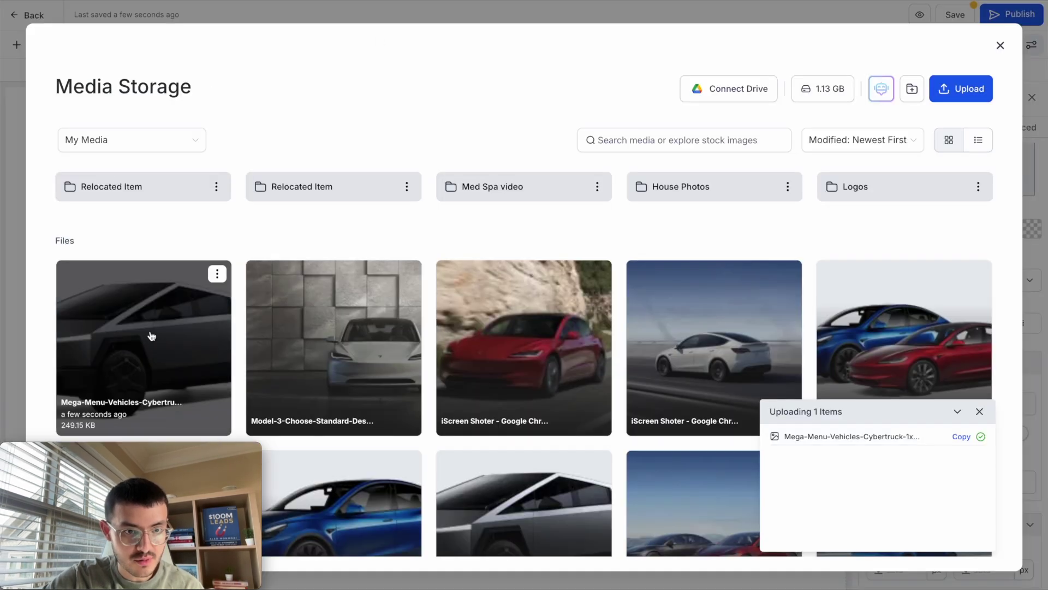
pyautogui.click(167, 336)
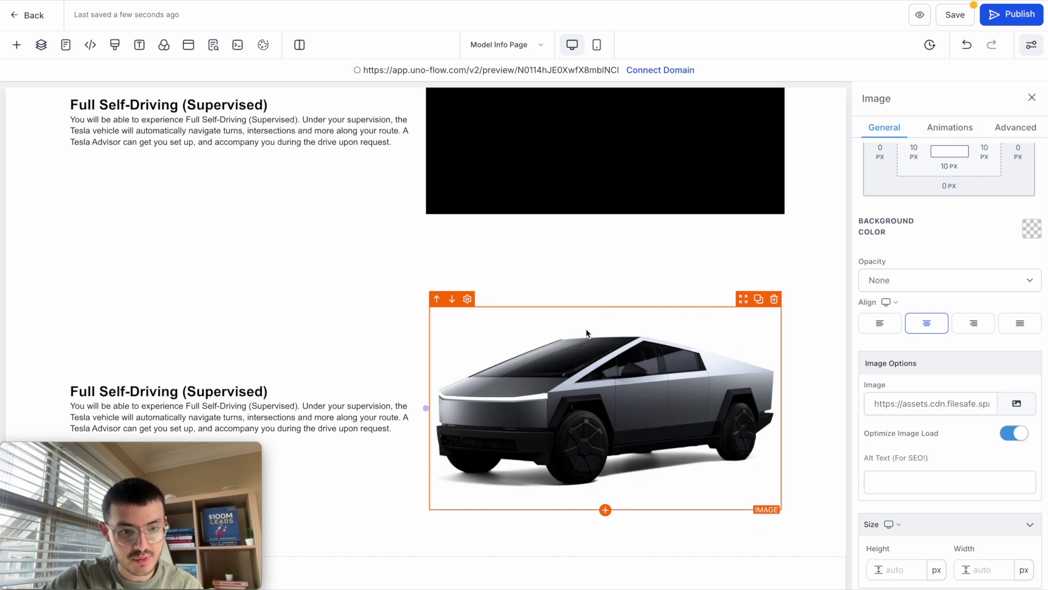
# Step: Delete the sub headline and the paragraph beside the Cybertruck image
pyautogui.scroll(-2, 219, 311)
pyautogui.click(129, 295)
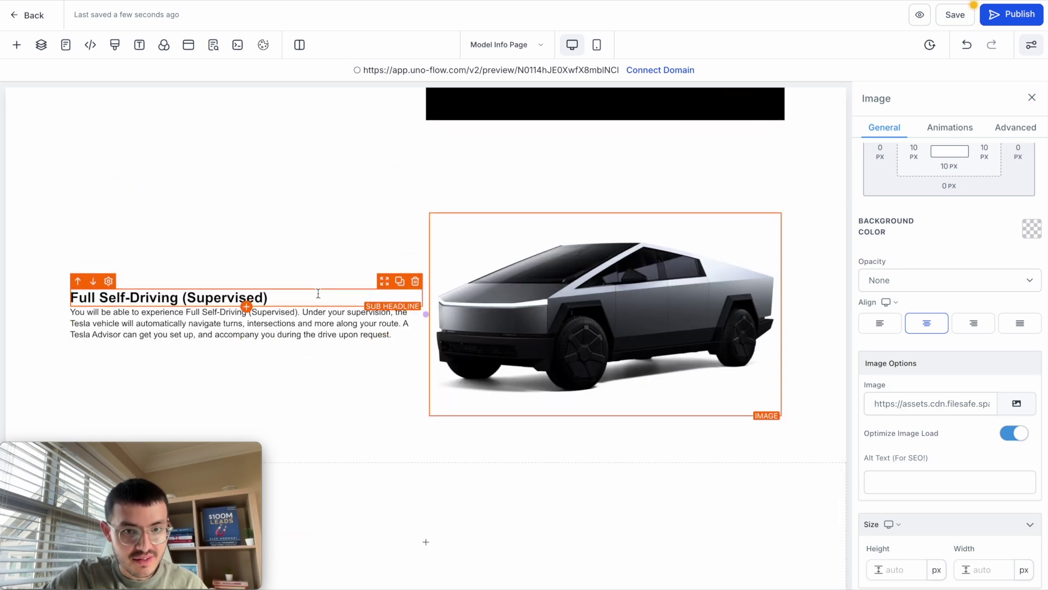
pyautogui.click(415, 281)
pyautogui.click(416, 289)
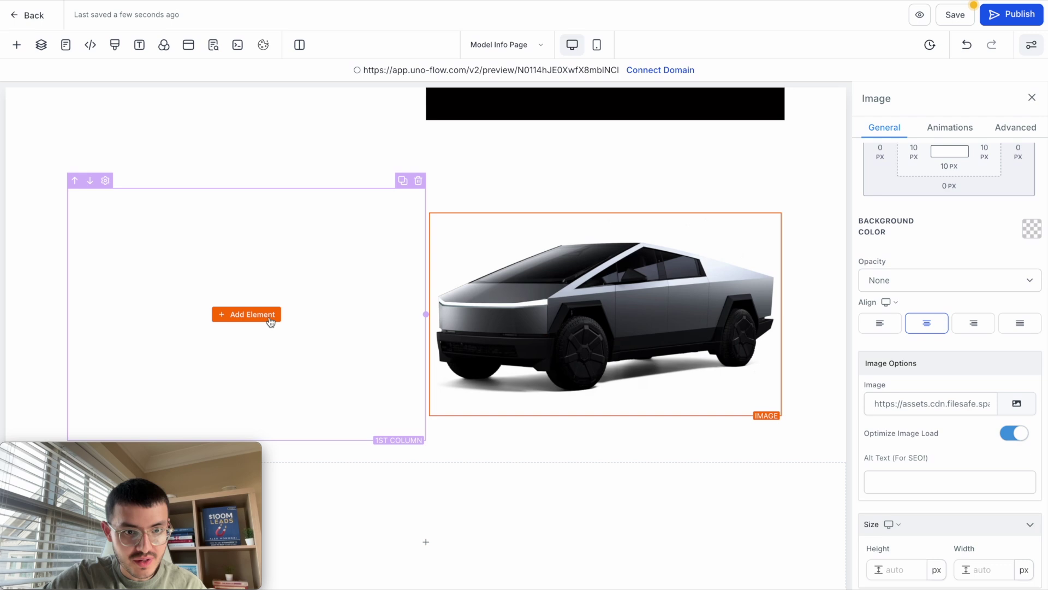
# Step: Add a Form element to the emptied first column beside the Cybertruck image
pyautogui.click(254, 315)
pyautogui.doubleClick(244, 143)
pyautogui.write('form')
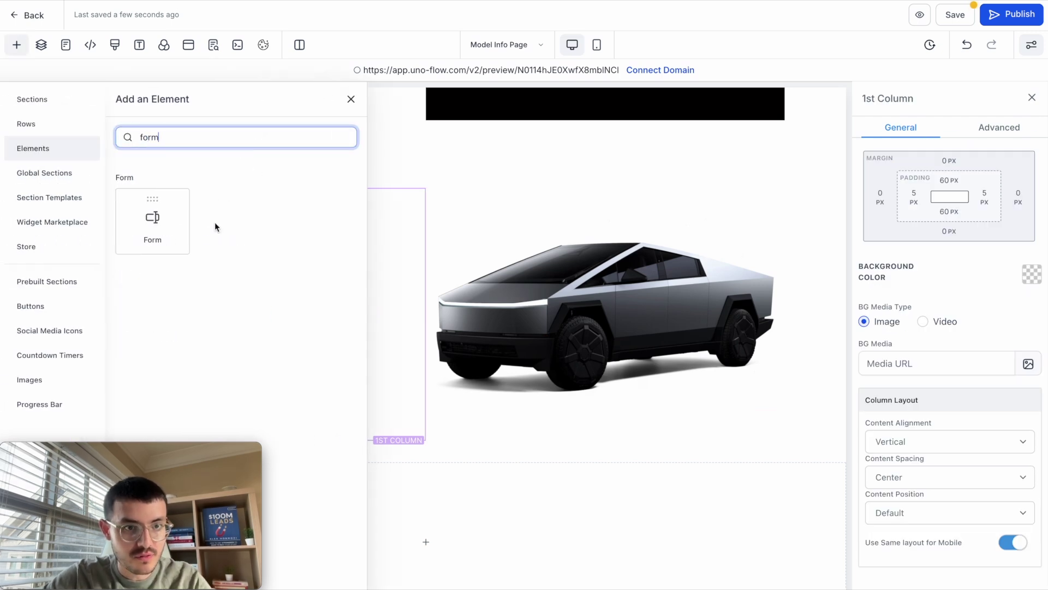
pyautogui.click(154, 225)
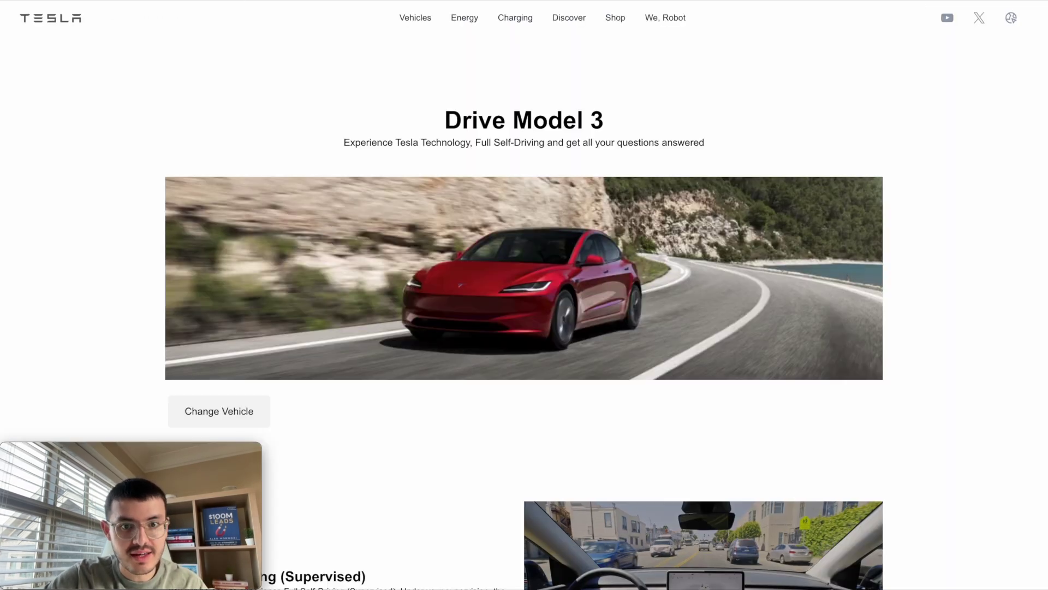
# Step: Check the page preview and assign the GHL trial form to the new form element
pyautogui.scroll(-5, 463, 357)
pyautogui.scroll(1, 377, 215)
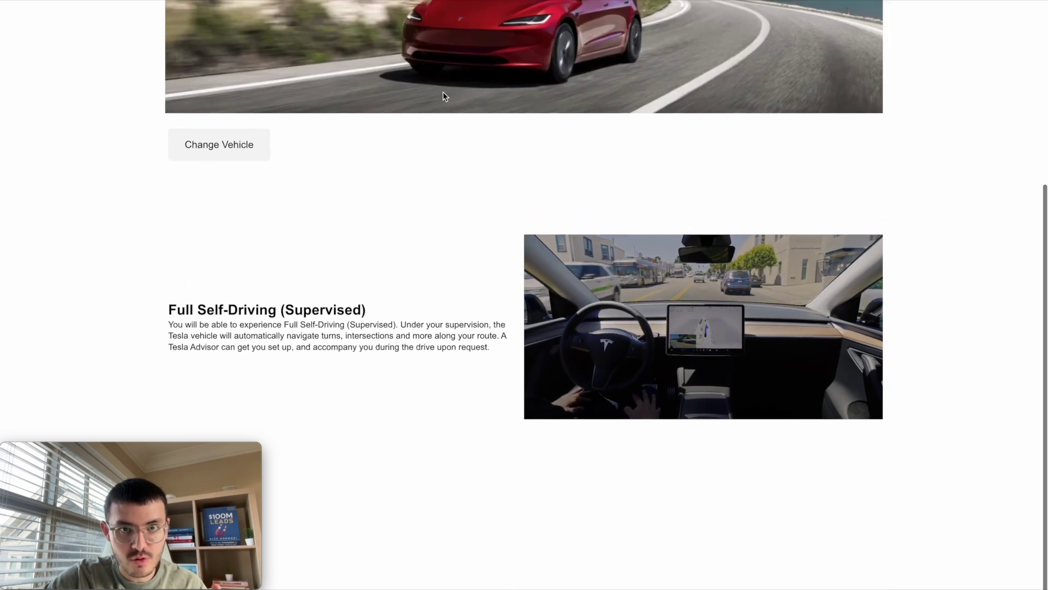
pyautogui.scroll(-10, 375, 308)
pyautogui.scroll(1, 386, 371)
pyautogui.scroll(-1, 382, 361)
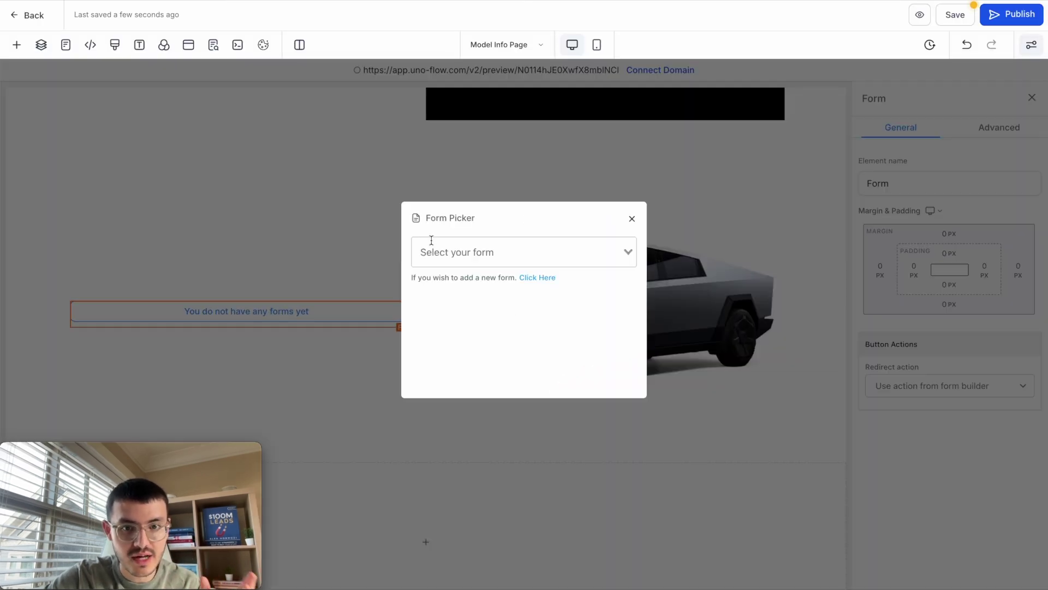
pyautogui.click(440, 248)
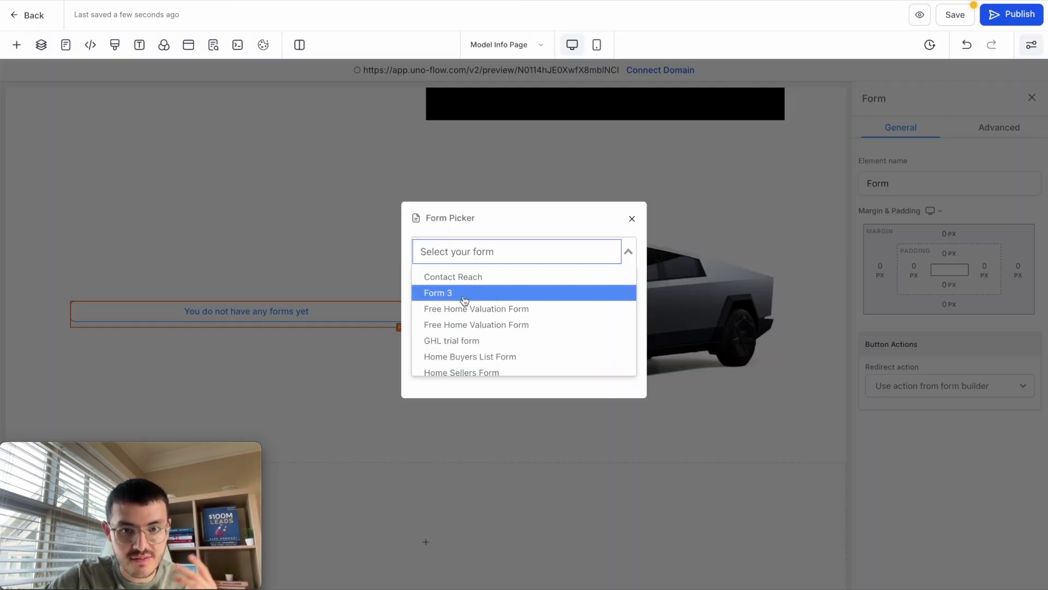
pyautogui.scroll(-1, 473, 314)
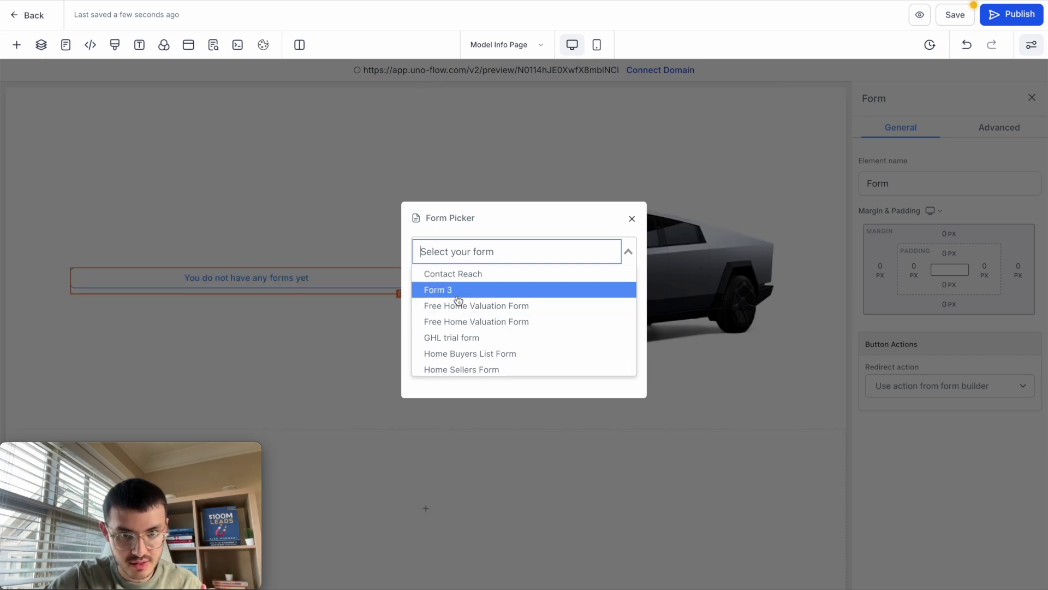
pyautogui.click(457, 336)
pyautogui.click(310, 166)
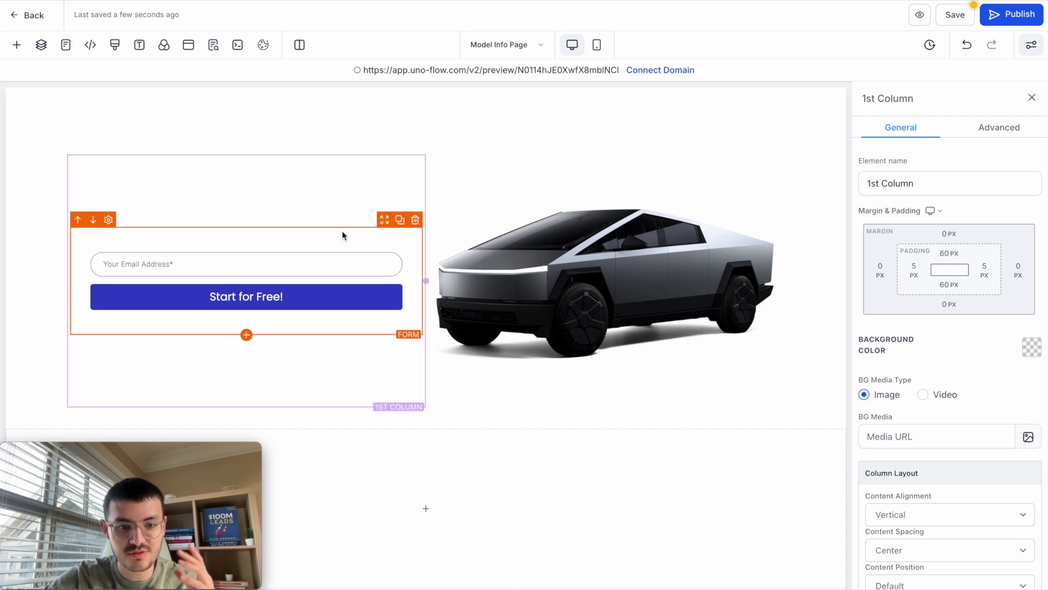
# Step: Save the page and preview it down to the section with the form and the Cybertruck image
pyautogui.click(954, 16)
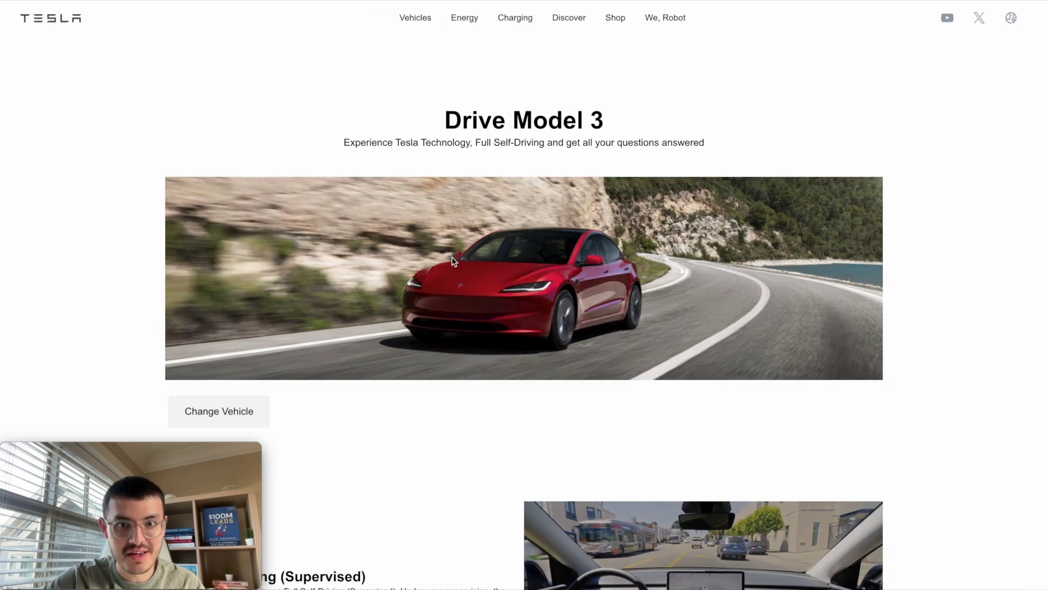
pyautogui.scroll(-5, 453, 262)
pyautogui.scroll(-4, 368, 196)
pyautogui.scroll(-1, 368, 196)
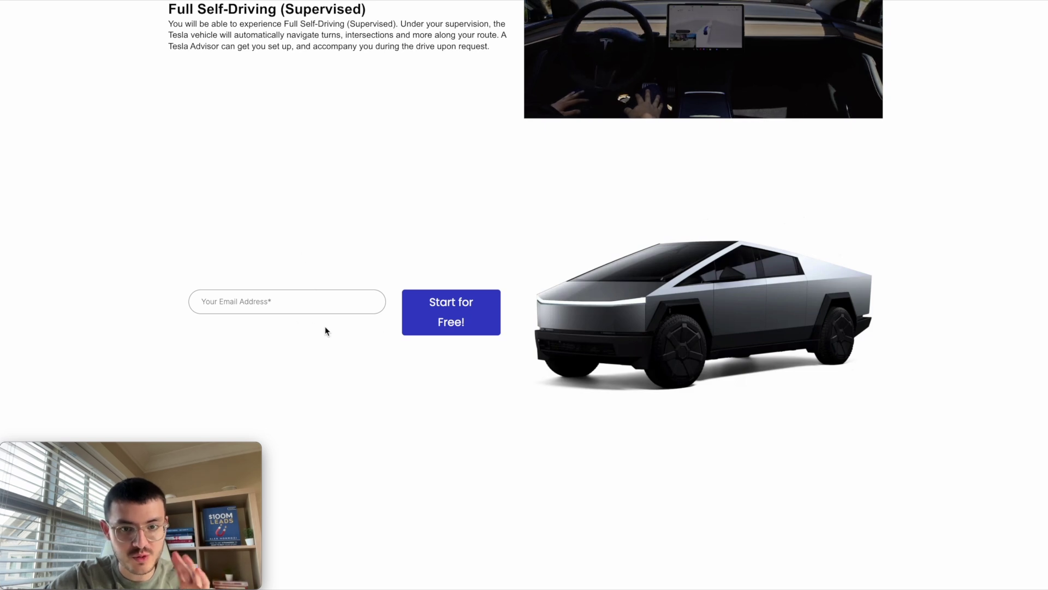
pyautogui.click(437, 323)
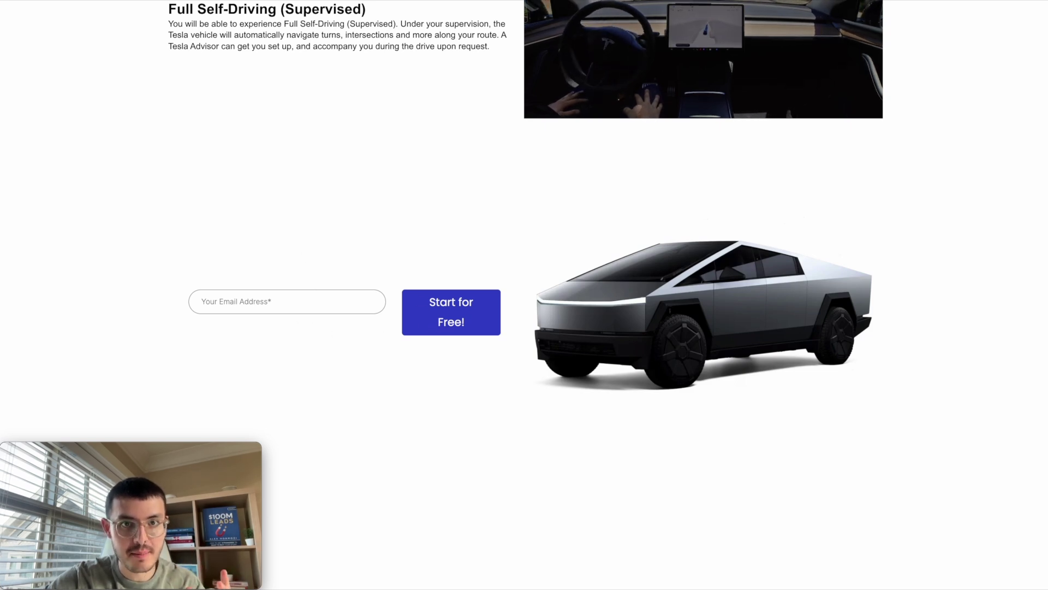
# Step: Examine Tesla's home page, comparing how the header looks at the top and while scrolling past the vehicle sections
pyautogui.scroll(-15, 459, 303)
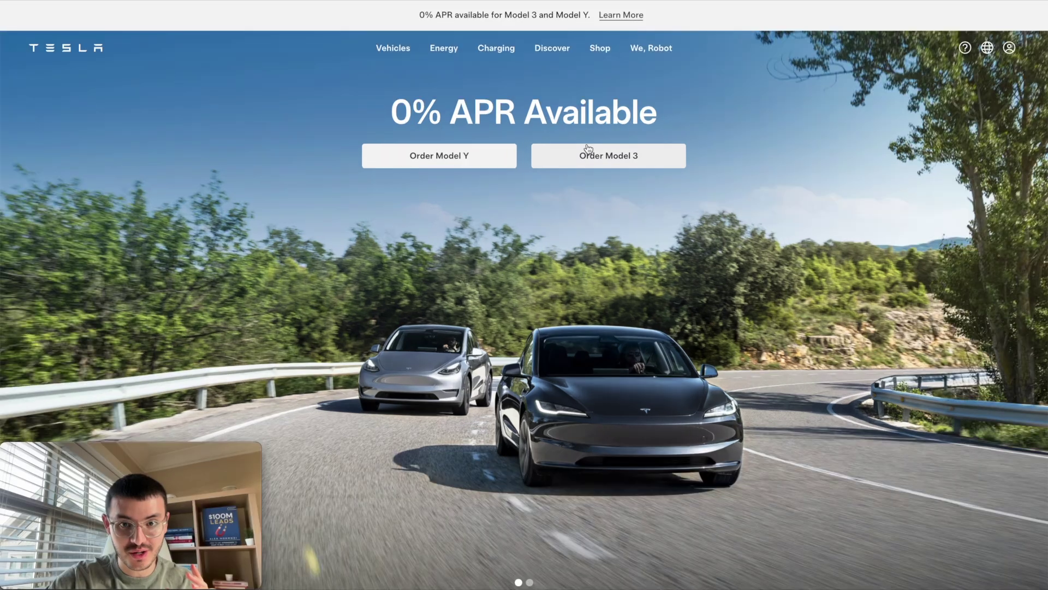
pyautogui.scroll(-15, 541, 376)
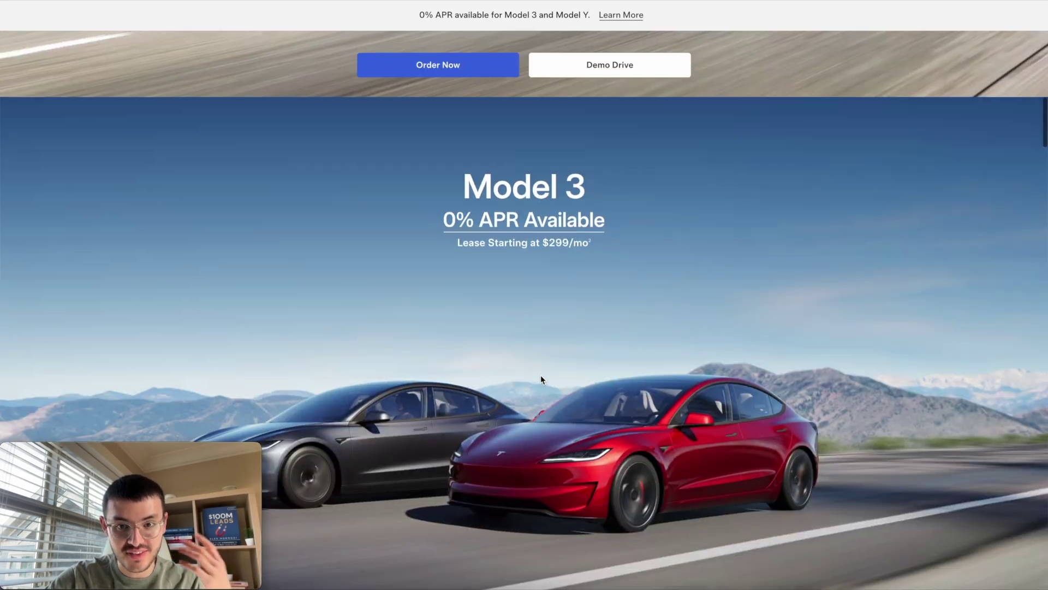
pyautogui.scroll(10, 541, 375)
pyautogui.scroll(5, 540, 374)
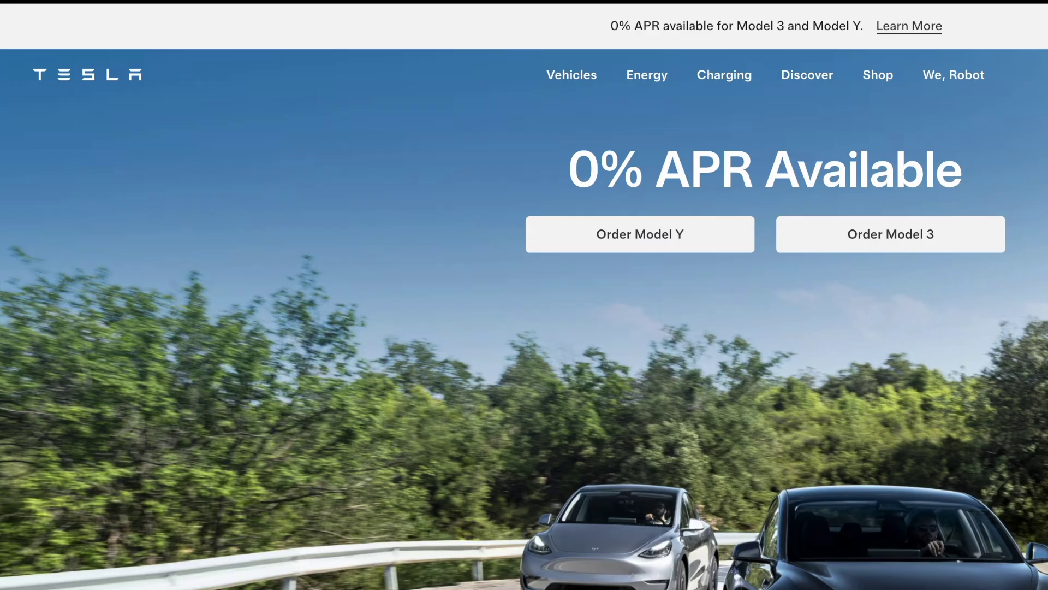
pyautogui.scroll(-7, 461, 392)
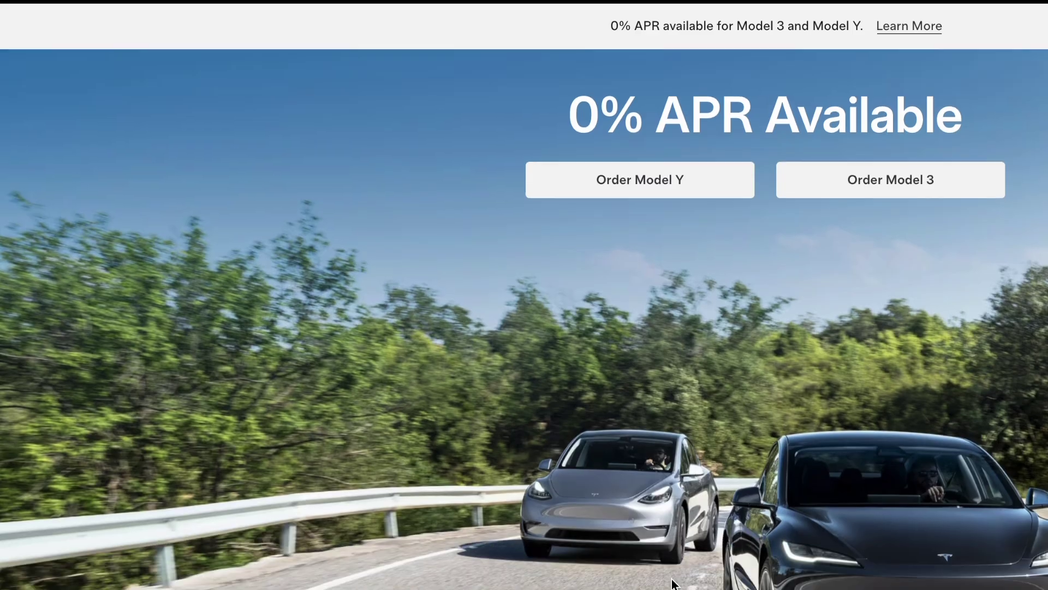
pyautogui.scroll(4, 604, 481)
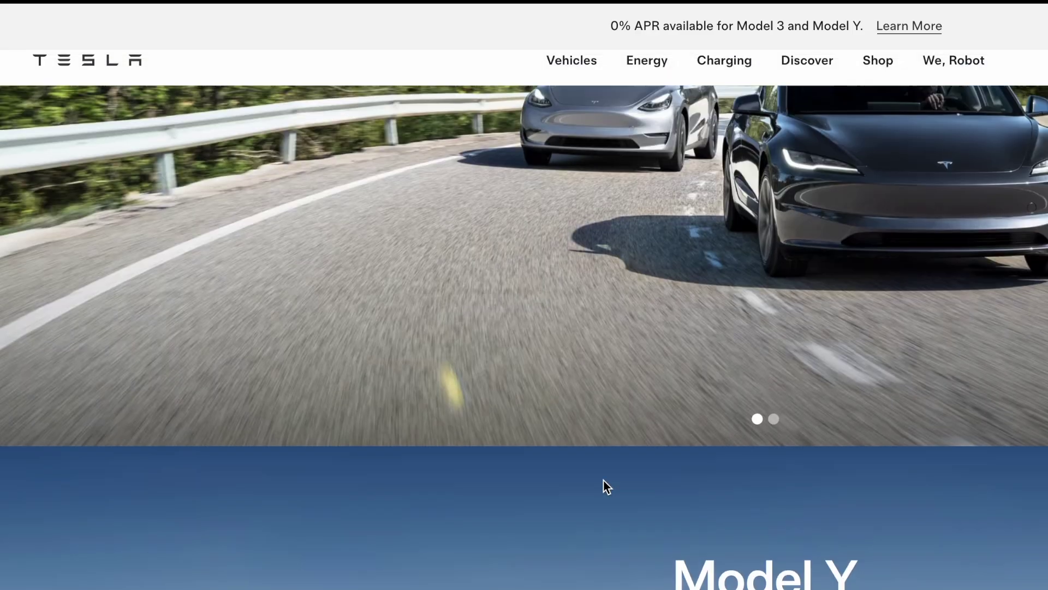
pyautogui.scroll(6, 502, 295)
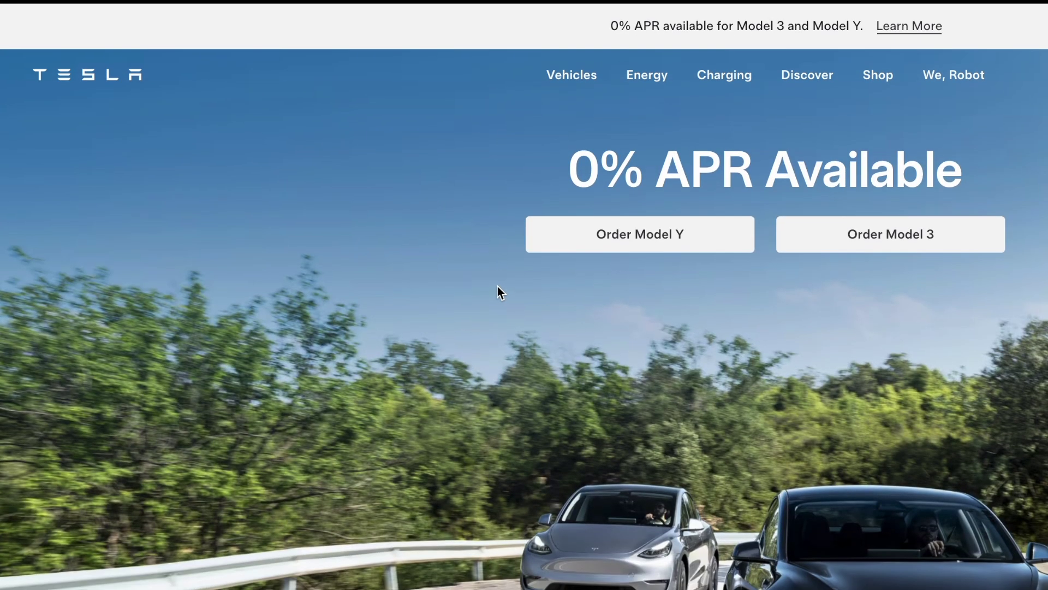
pyautogui.moveTo(573, 76)
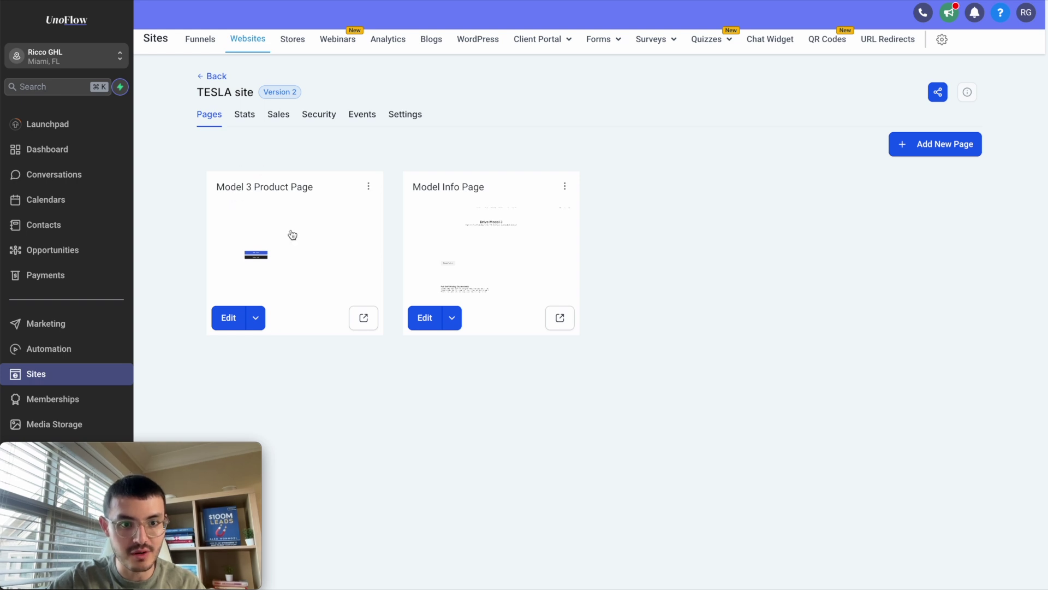
# Step: Open the Model 3 Product Page of the TESLA site for editing
pyautogui.click(227, 317)
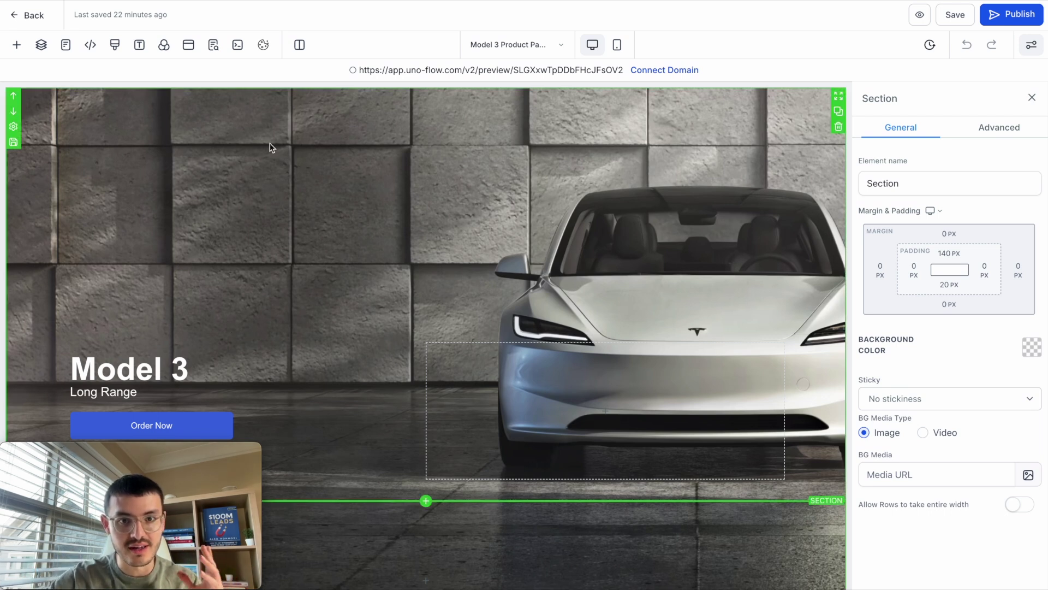
# Step: Remove the page's background image by clearing its image link
pyautogui.click(163, 45)
pyautogui.click(105, 153)
pyautogui.hotkey('ctrl', 'a')
pyautogui.press('BackSpace')
pyautogui.click(198, 99)
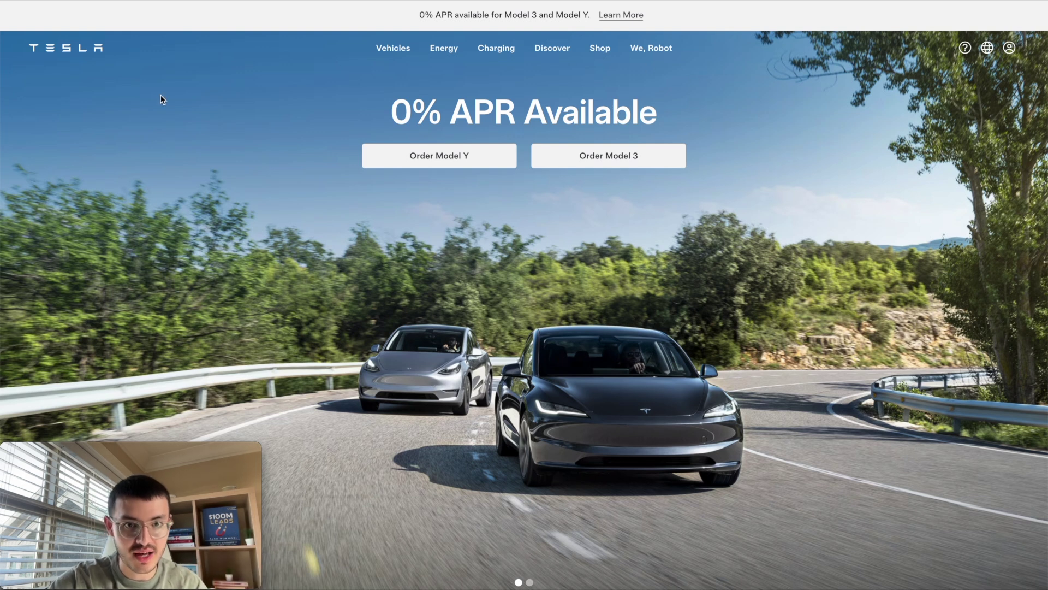
# Step: Compare with Tesla's home page and set the hero section's background to the stored image of two cars on a tree-lined road
pyautogui.scroll(-5, 674, 514)
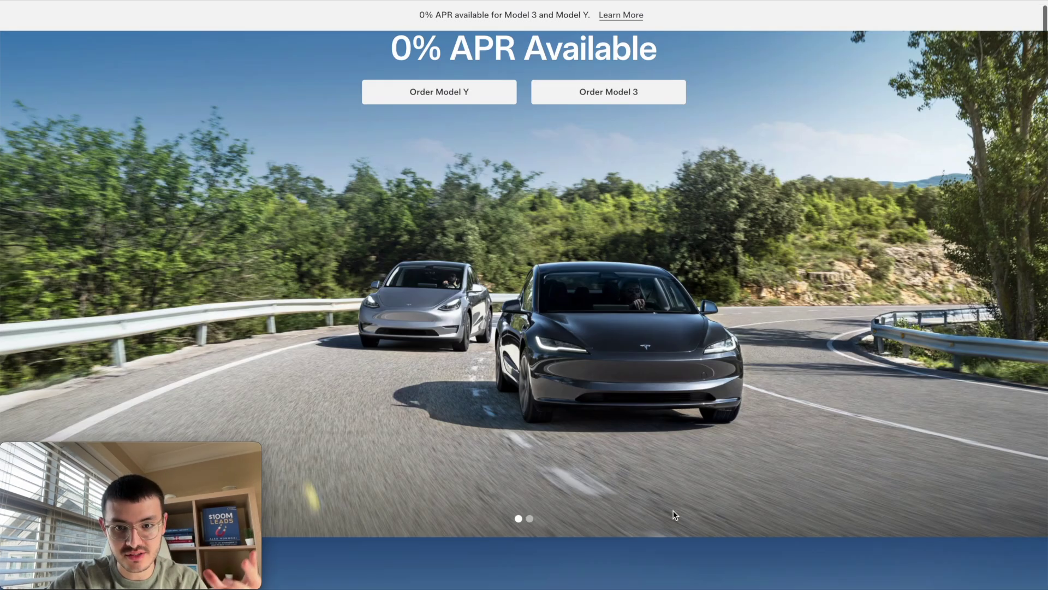
pyautogui.scroll(-2, 683, 415)
pyautogui.scroll(-8, 685, 416)
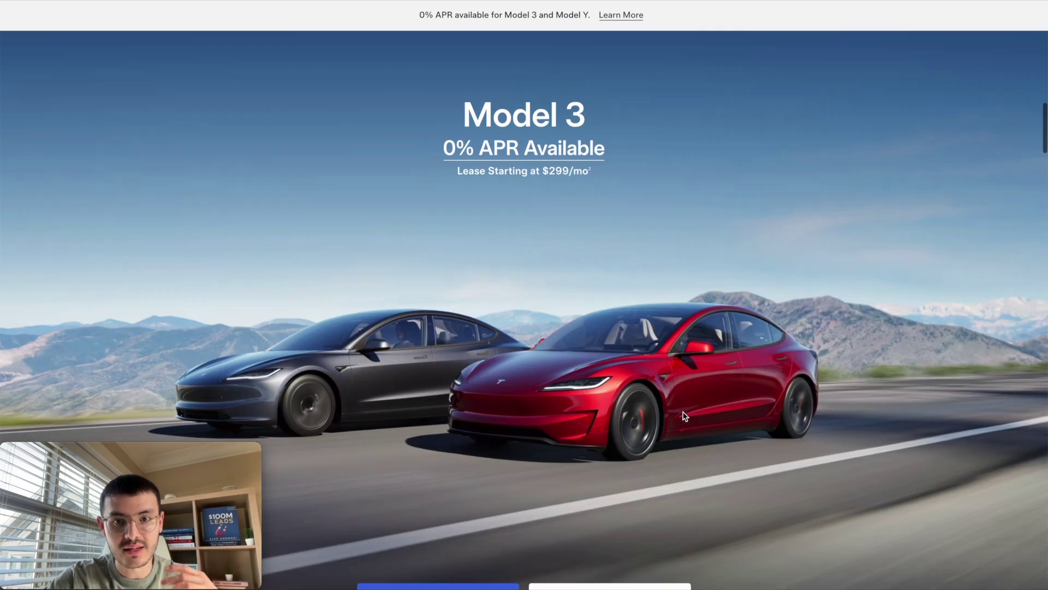
pyautogui.scroll(-1, 680, 384)
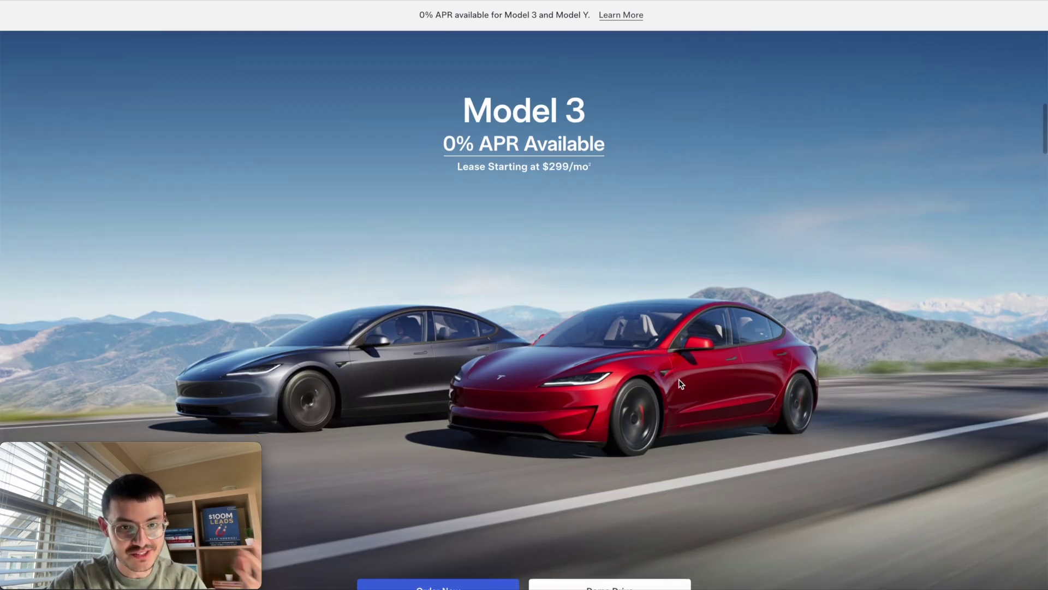
pyautogui.scroll(15, 679, 384)
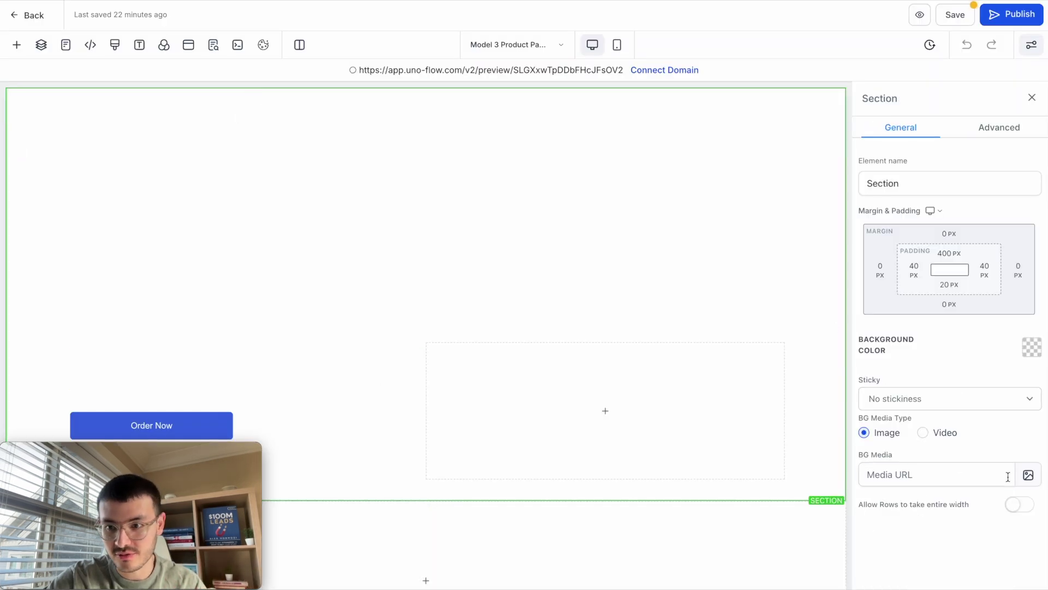
pyautogui.click(1029, 476)
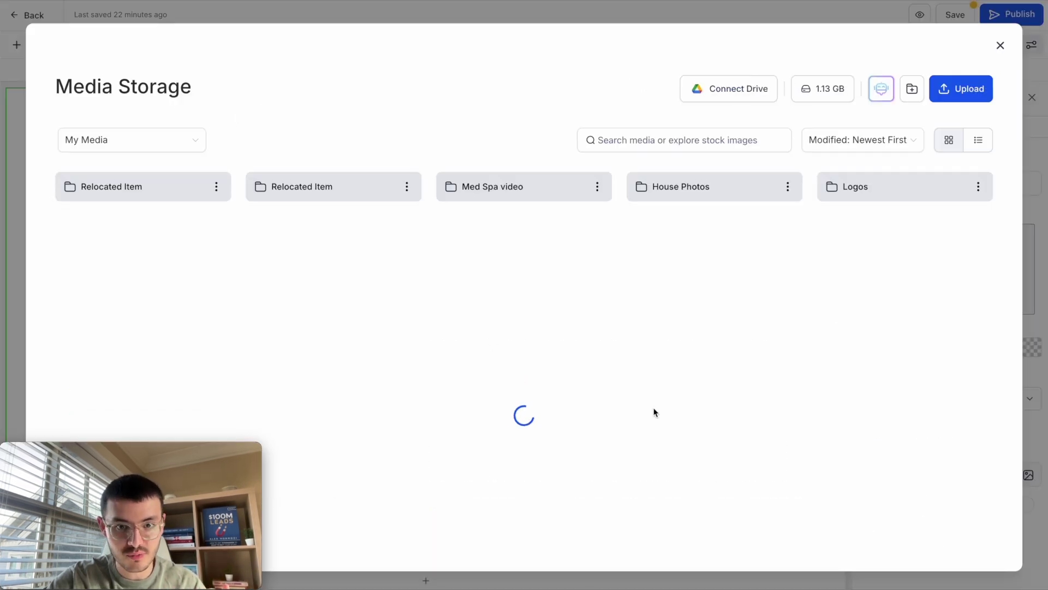
pyautogui.scroll(-3, 655, 413)
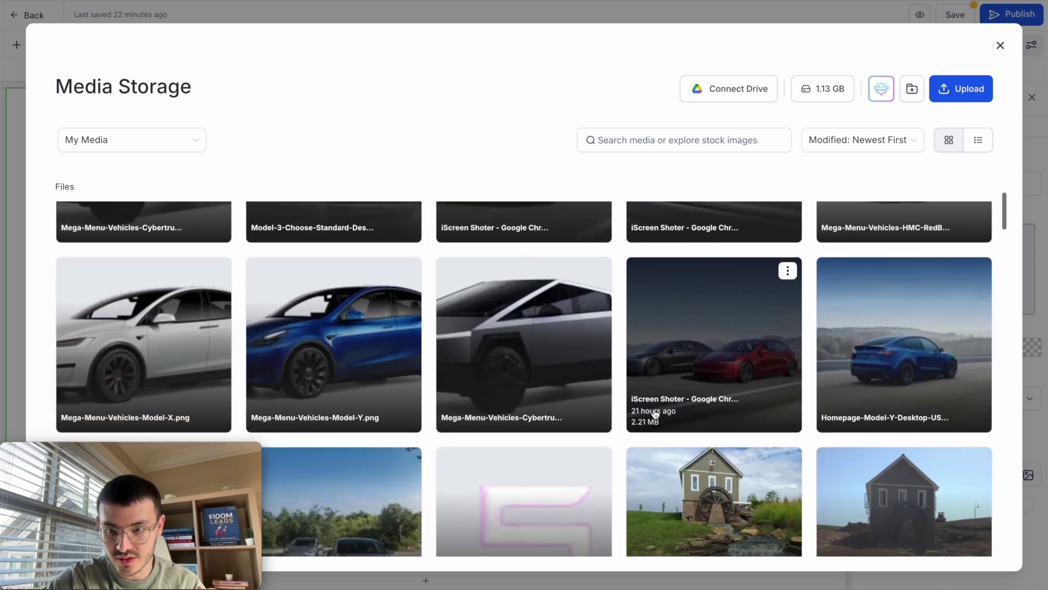
pyautogui.scroll(-3, 655, 413)
pyautogui.click(316, 303)
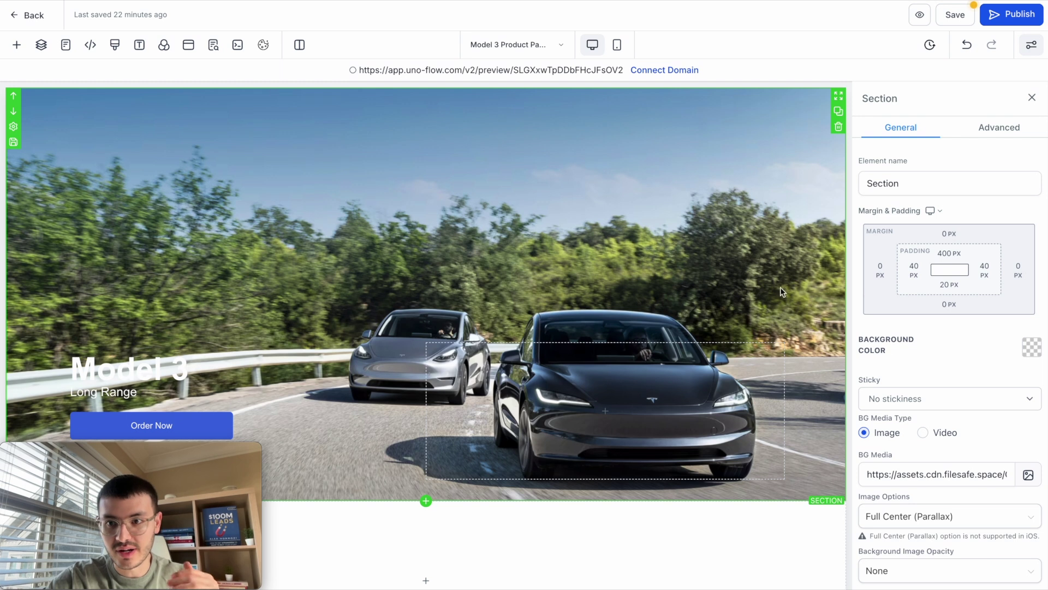
# Step: Set the hero section's top padding to 80 px and delete the empty second column of its row
pyautogui.click(951, 255)
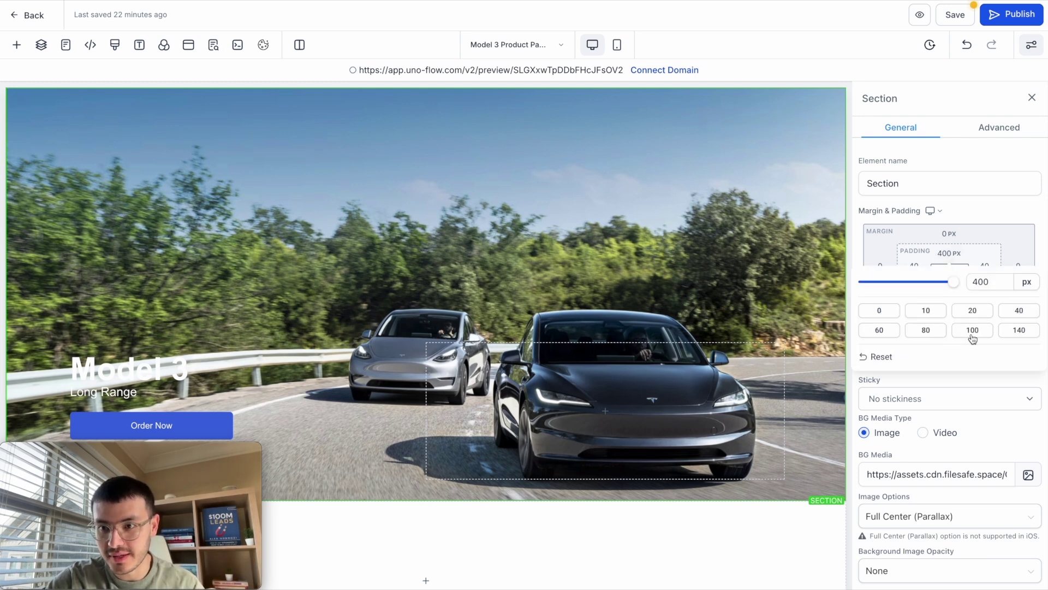
pyautogui.click(934, 333)
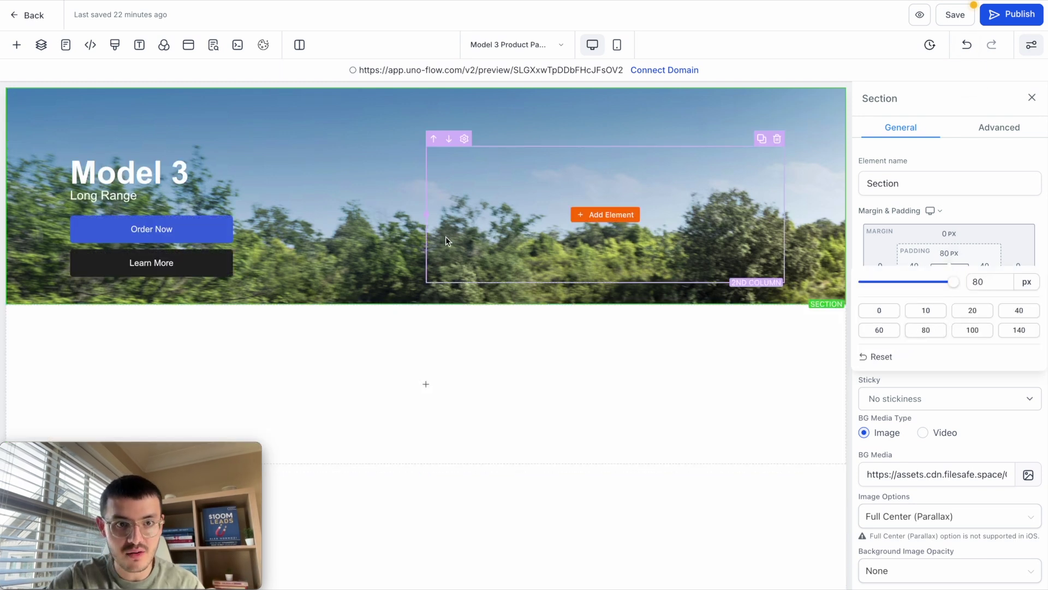
pyautogui.click(777, 139)
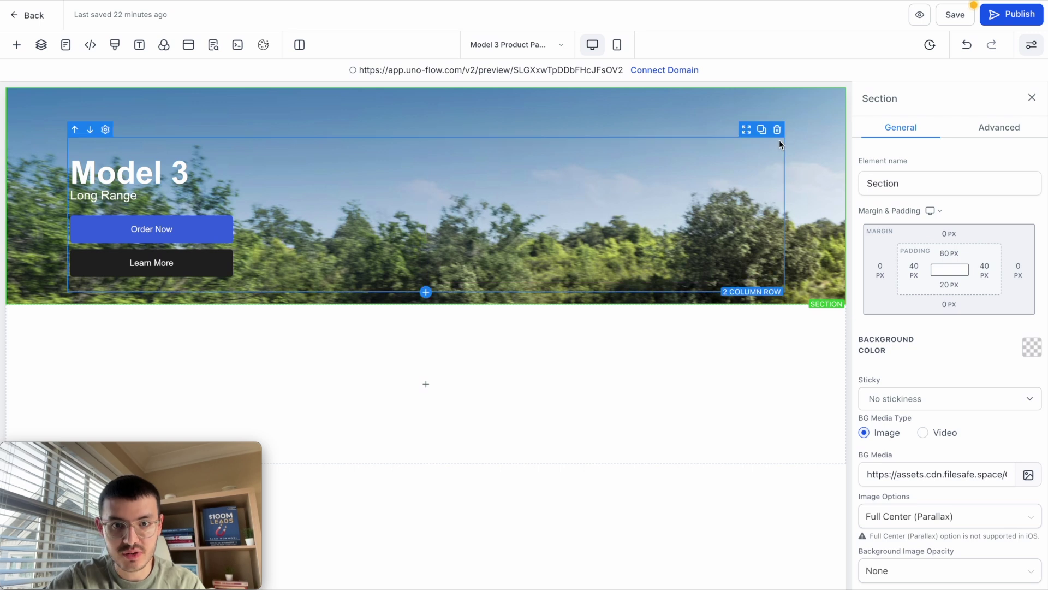
# Step: Centre the text of the Model 3 headline and the Long Range sub-headline
pyautogui.click(255, 173)
pyautogui.click(926, 354)
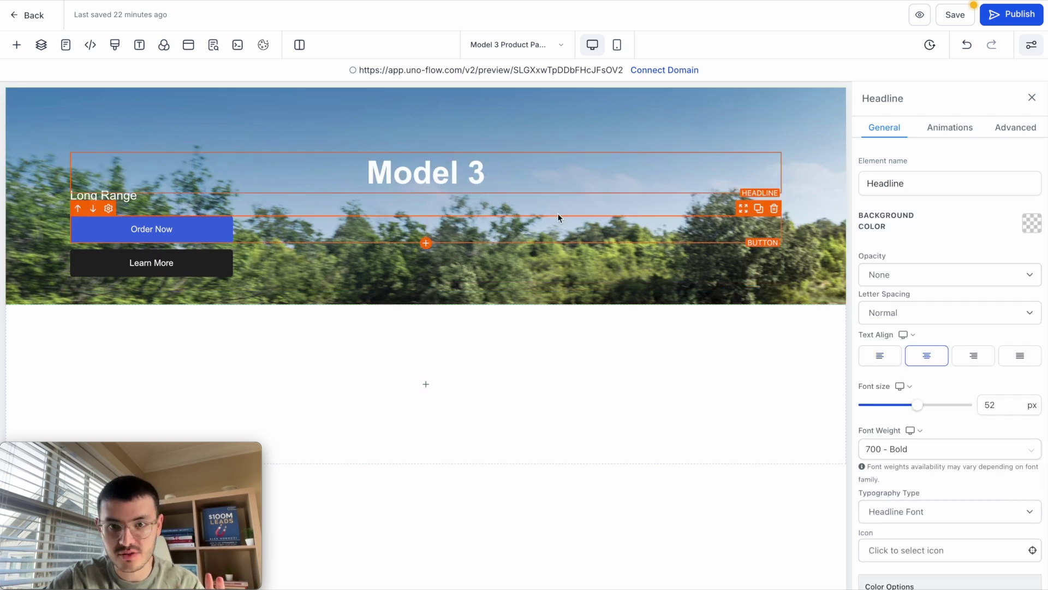
pyautogui.click(131, 196)
pyautogui.click(927, 356)
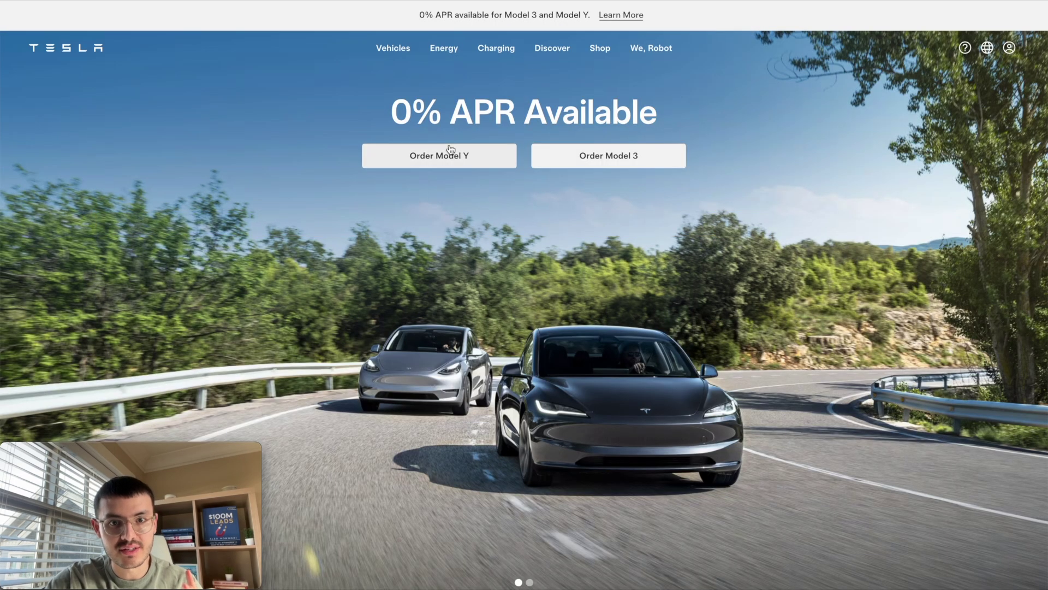
# Step: Replace the hero headline with "0% APR Available" copied from Tesla's home page and delete the Long Range sub-headline
pyautogui.moveTo(391, 112); pyautogui.dragTo(664, 115)
pyautogui.tripleClick(657, 115)
pyautogui.hotkey('ctrl', 'c')
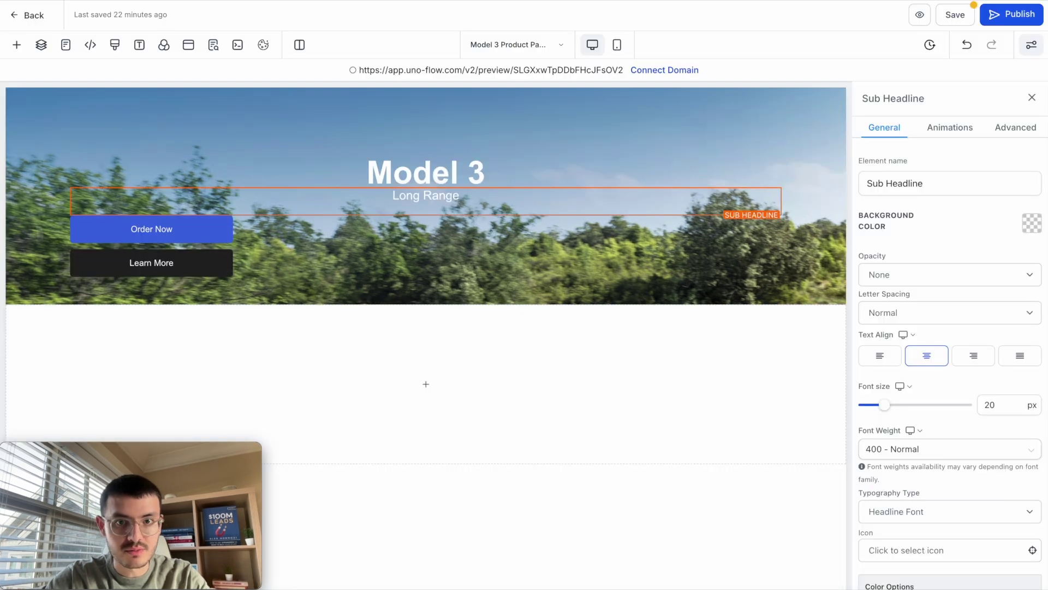
pyautogui.click(425, 172)
pyautogui.hotkey('ctrl', 'a')
pyautogui.hotkey('ctrl', 'v')
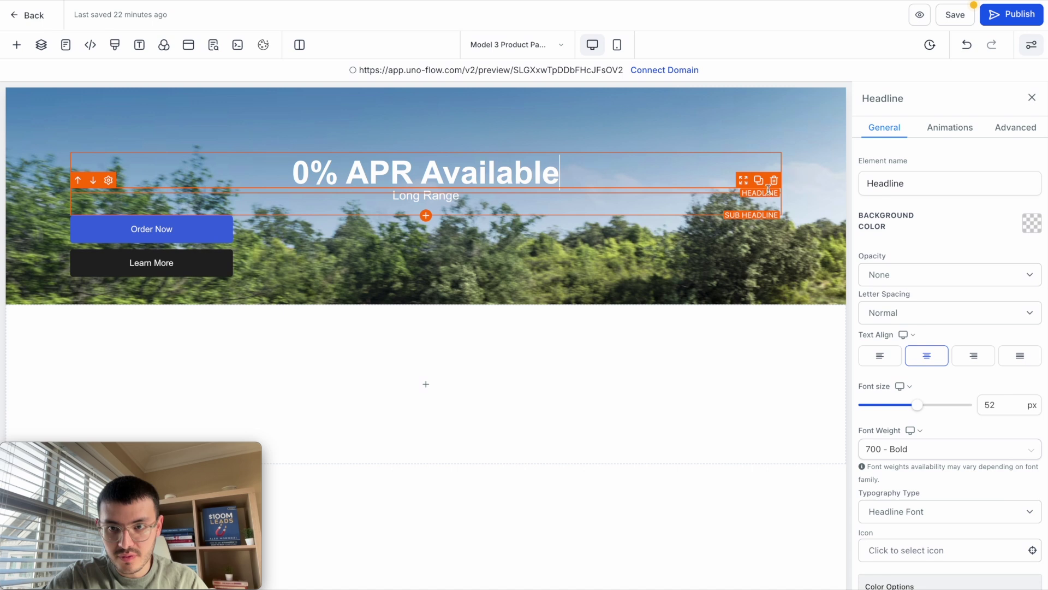
pyautogui.click(775, 182)
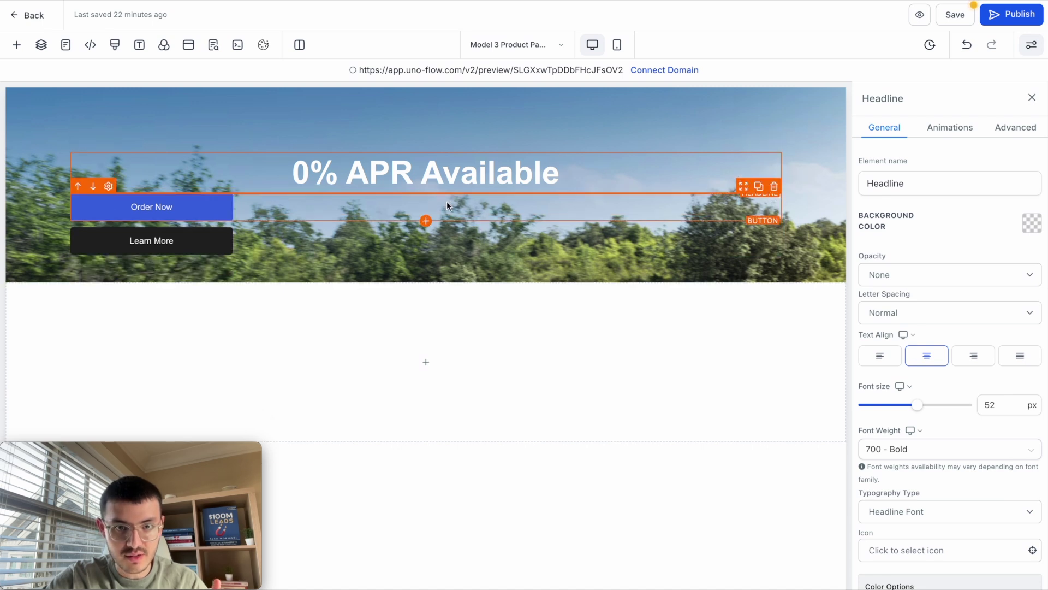
# Step: Add a two-column row below the headline and move the Order Now and Learn More buttons into separate columns
pyautogui.click(426, 254)
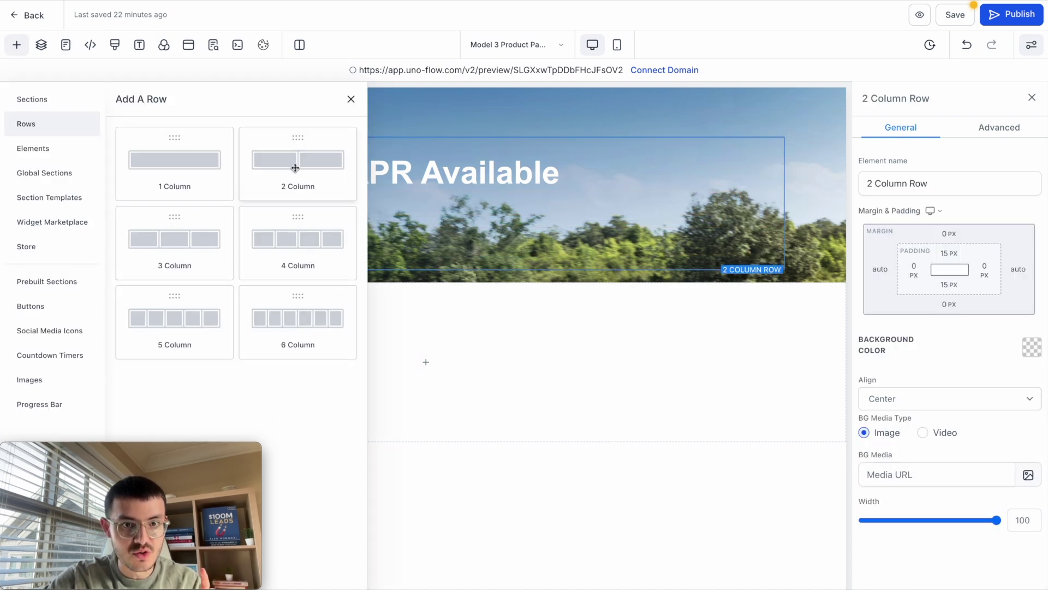
pyautogui.click(295, 168)
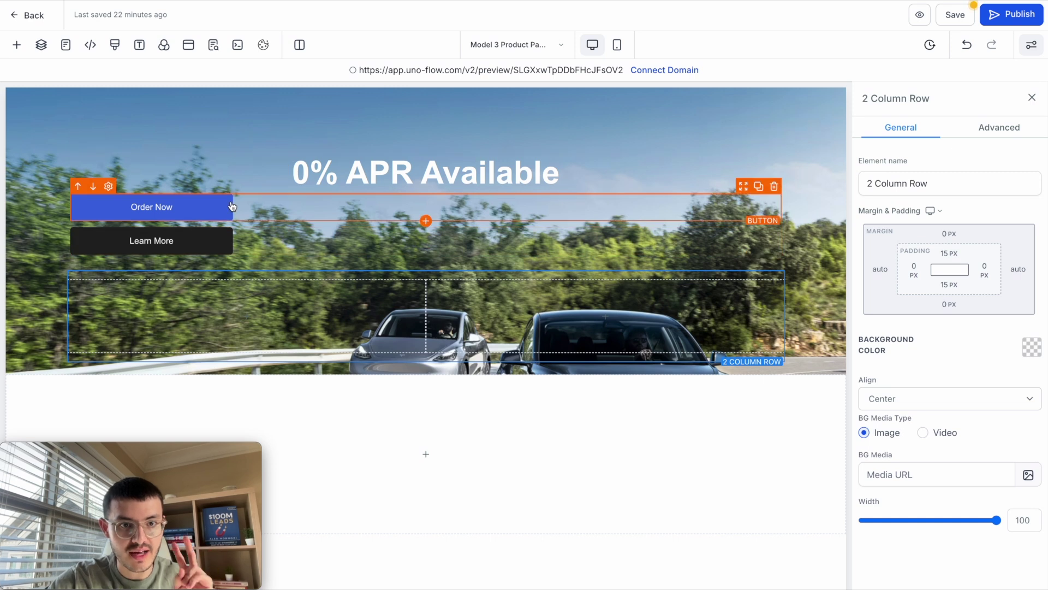
pyautogui.moveTo(743, 186); pyautogui.dragTo(230, 295)
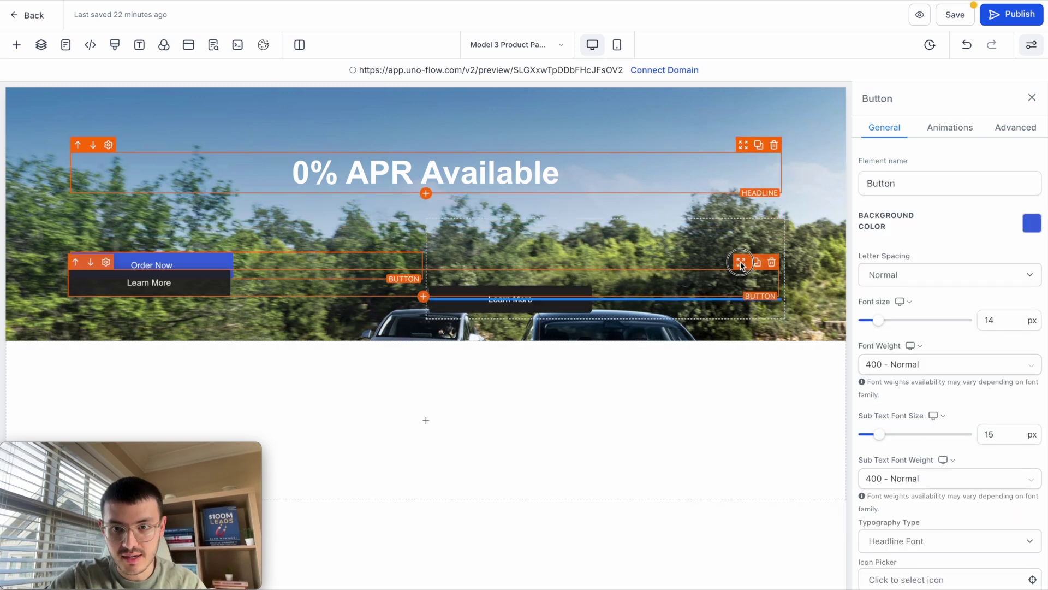
pyautogui.moveTo(744, 266); pyautogui.dragTo(620, 248)
# Step: Centre both buttons in their columns and give Order Now a white background with dark text in My Custom Color 46
pyautogui.scroll(-6, 923, 333)
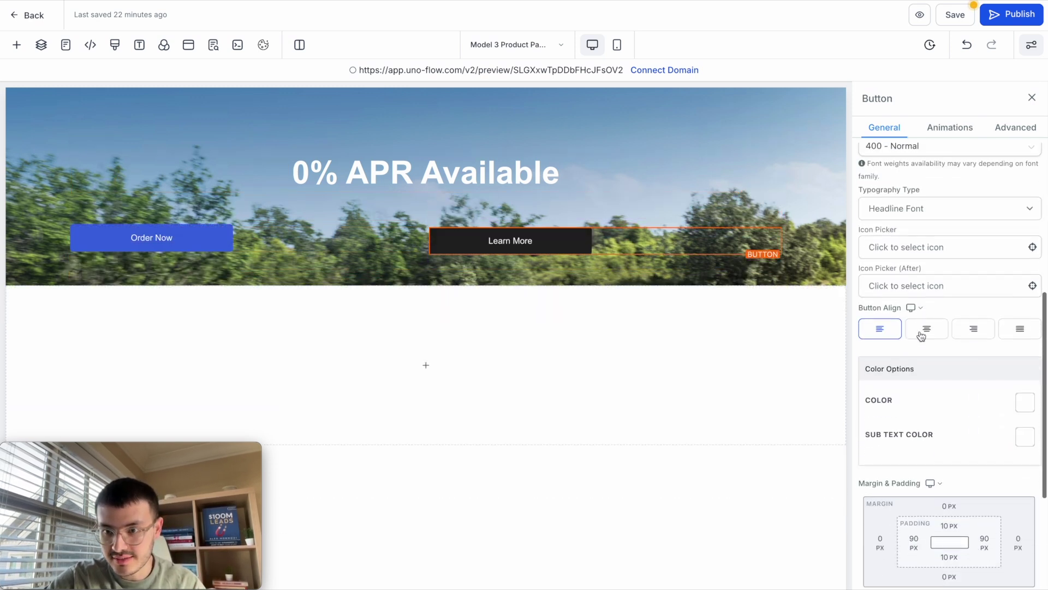
pyautogui.click(926, 330)
pyautogui.click(303, 247)
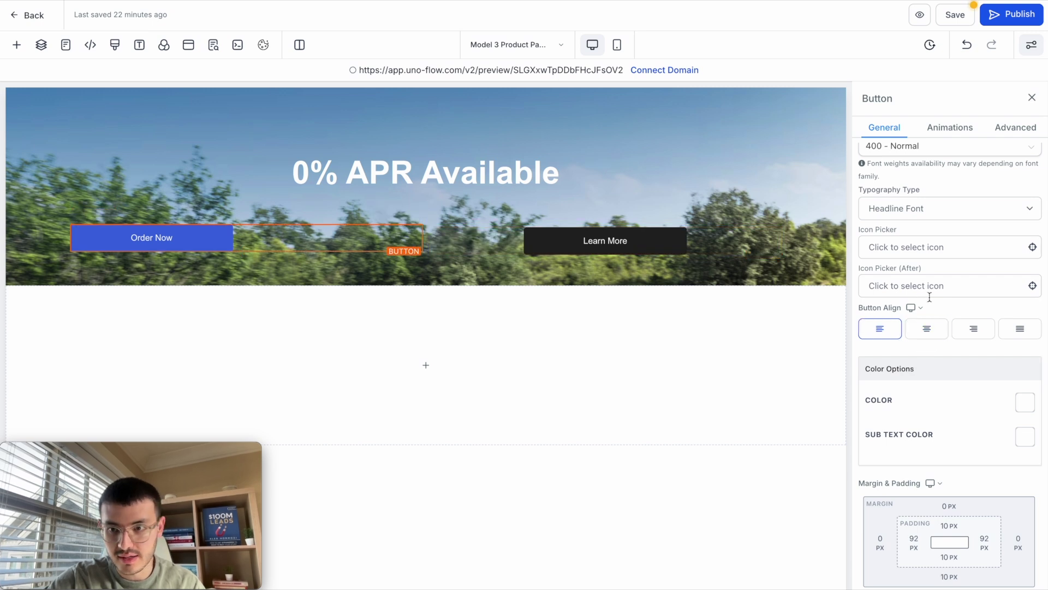
pyautogui.click(928, 330)
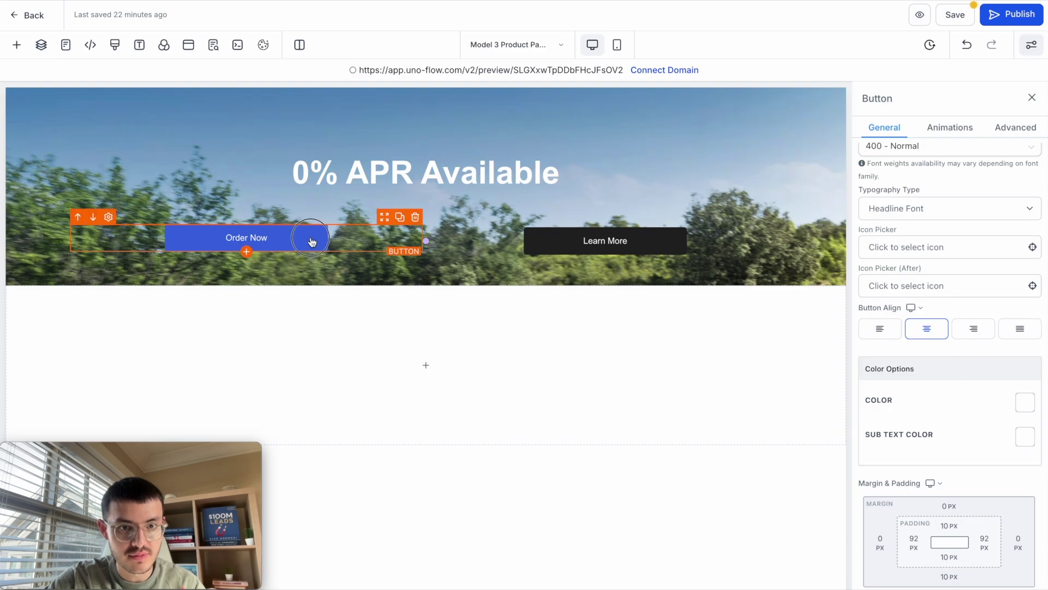
pyautogui.click(1025, 402)
pyautogui.click(876, 330)
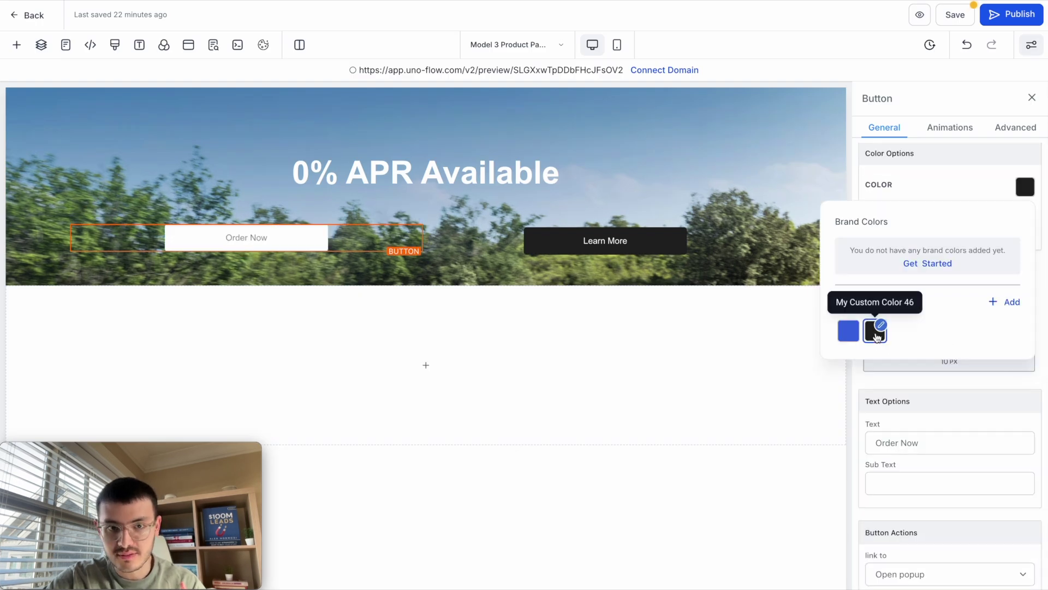
# Step: Replace the Learn More button with a copy of the white Order Now button and set the button row's width to 55
pyautogui.click(599, 235)
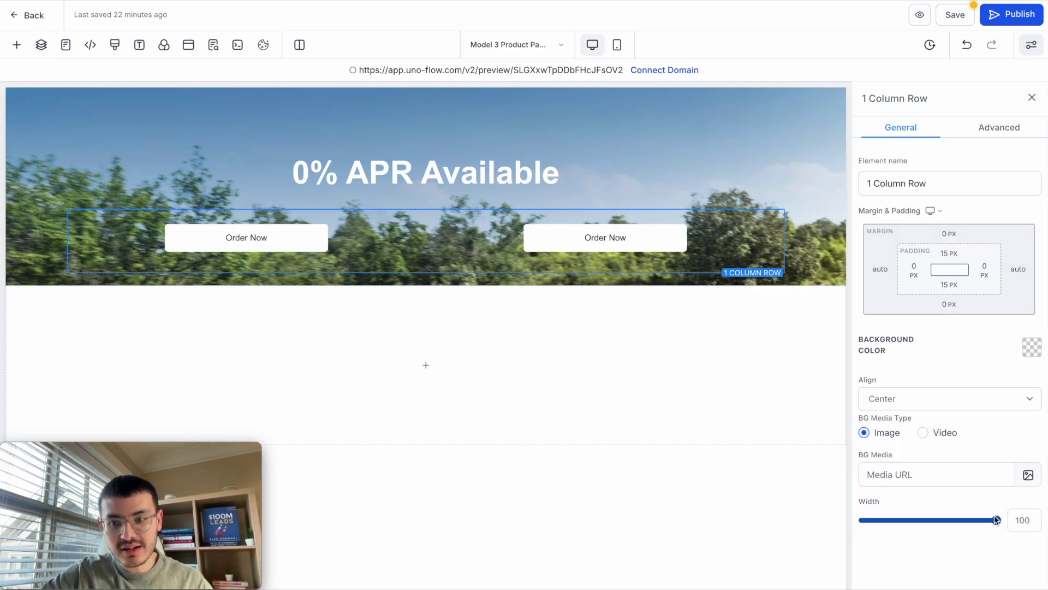
pyautogui.moveTo(995, 519); pyautogui.dragTo(917, 524)
pyautogui.moveTo(915, 524); pyautogui.dragTo(911, 521)
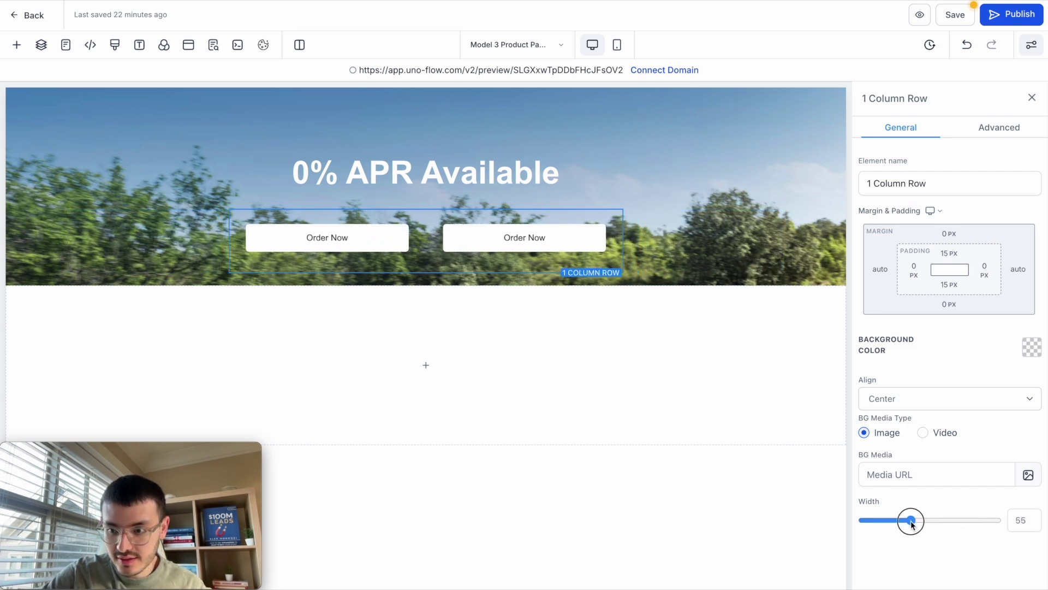
# Step: Set the hero section's bottom padding to 340 px
pyautogui.click(732, 274)
pyautogui.click(949, 284)
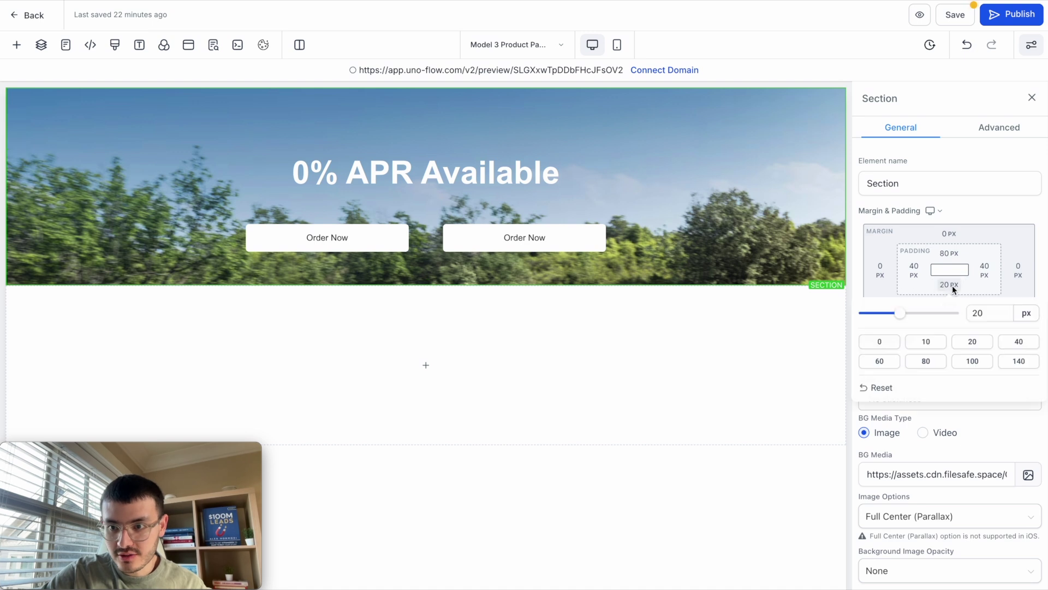
pyautogui.click(1021, 363)
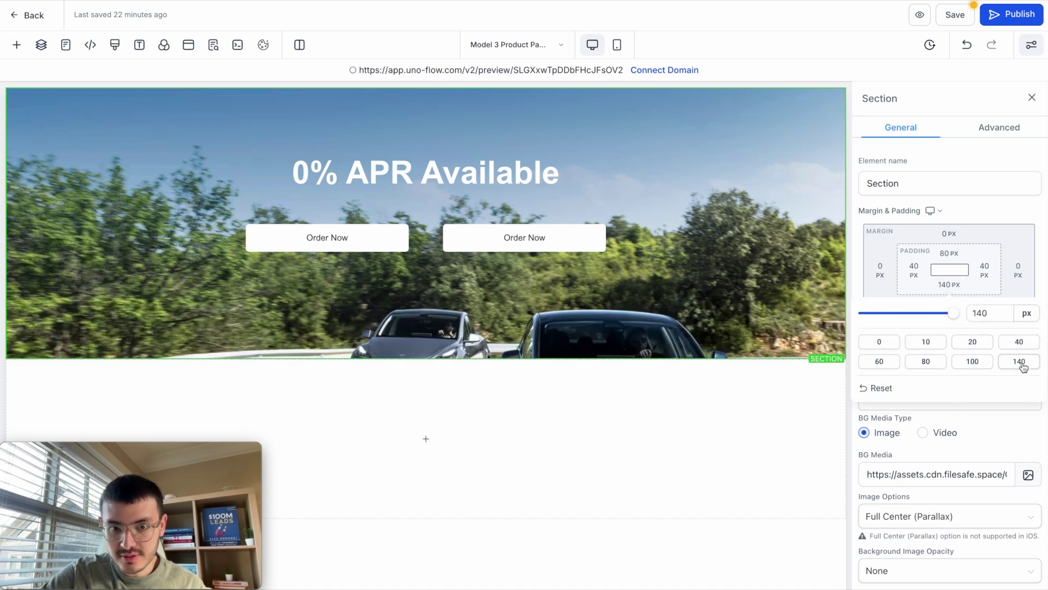
pyautogui.scroll(-1, 953, 257)
pyautogui.doubleClick(982, 274)
pyautogui.write('342')
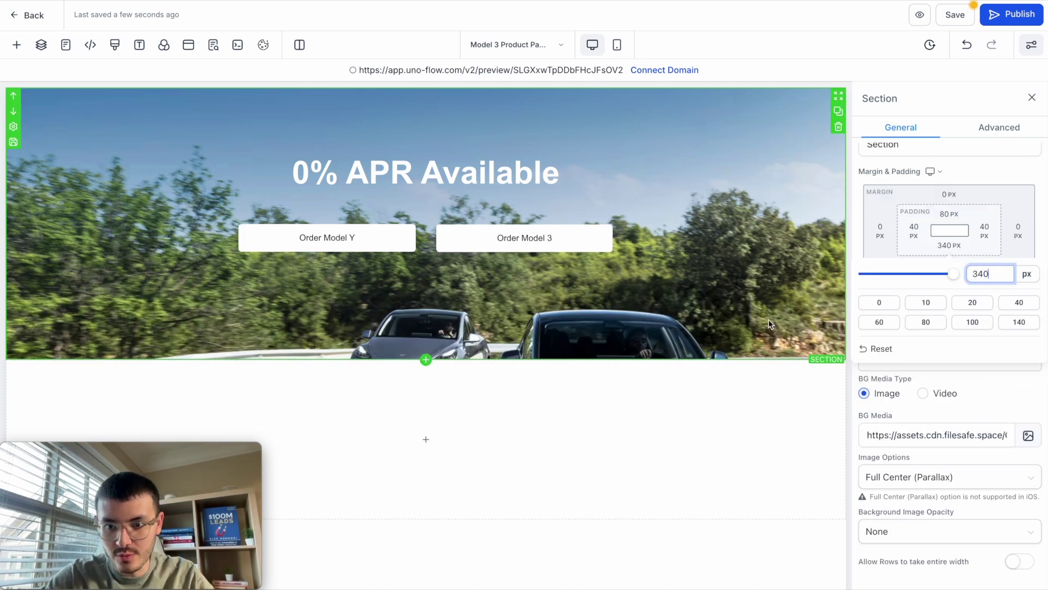
pyautogui.press('Return')
# Step: Close the gap between headline and buttons by setting the headline row's bottom padding and the button row's top padding to 0 px
pyautogui.click(754, 180)
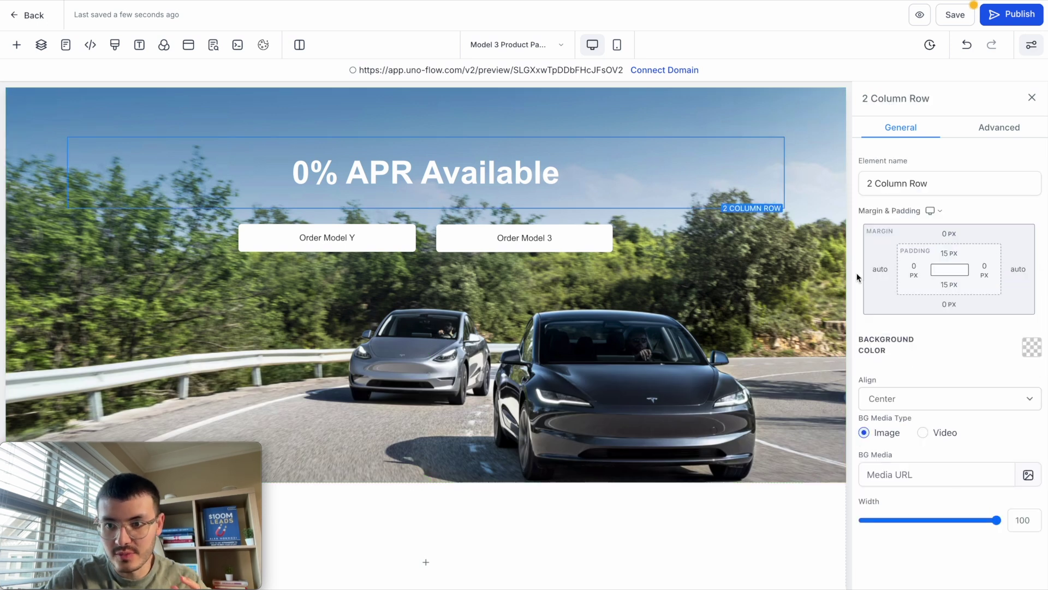
pyautogui.click(948, 284)
pyautogui.click(879, 342)
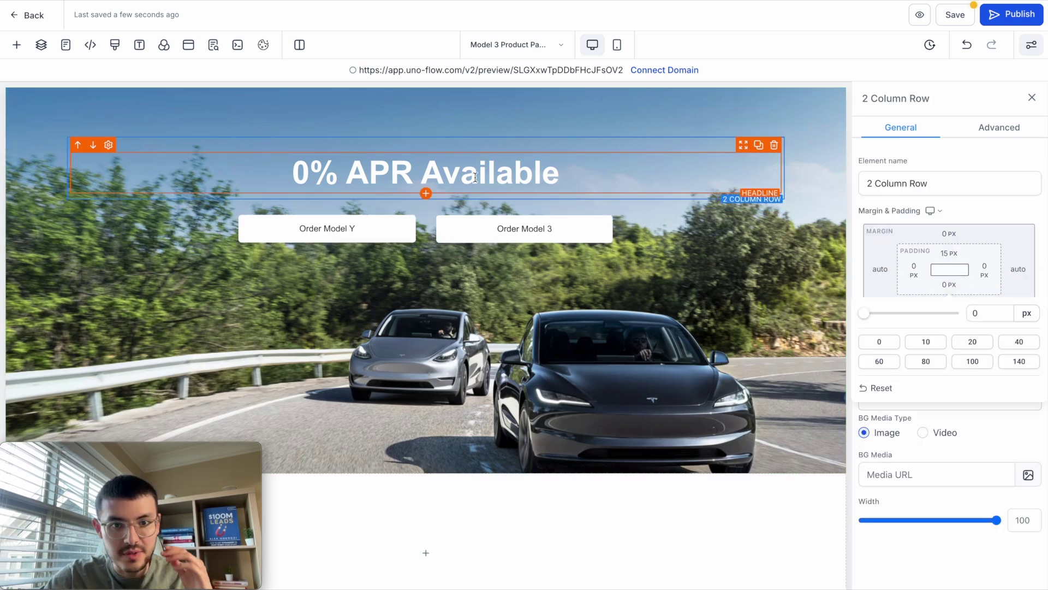
pyautogui.click(476, 208)
pyautogui.click(949, 254)
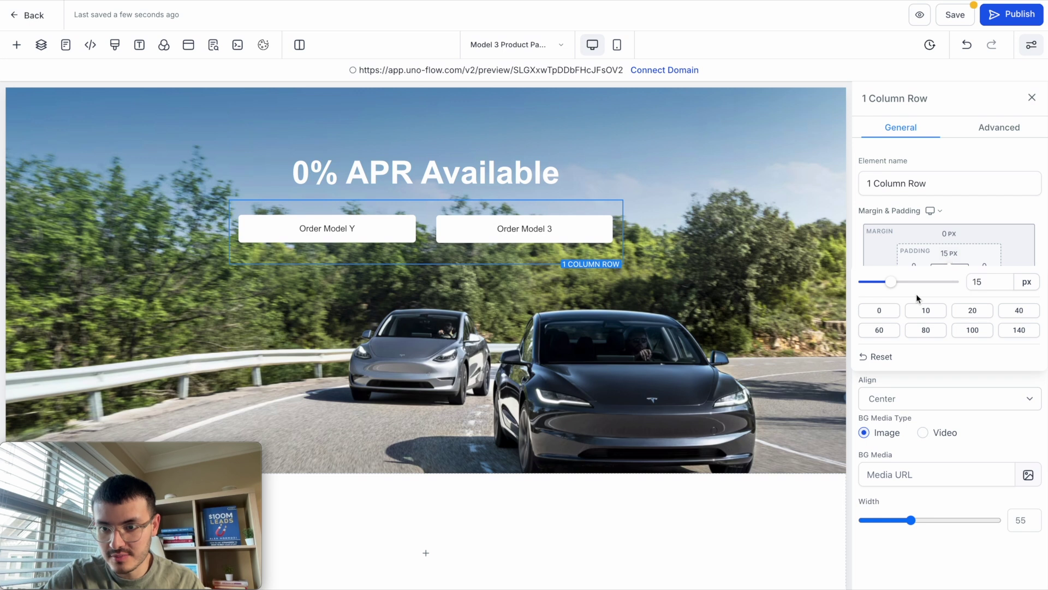
pyautogui.click(884, 312)
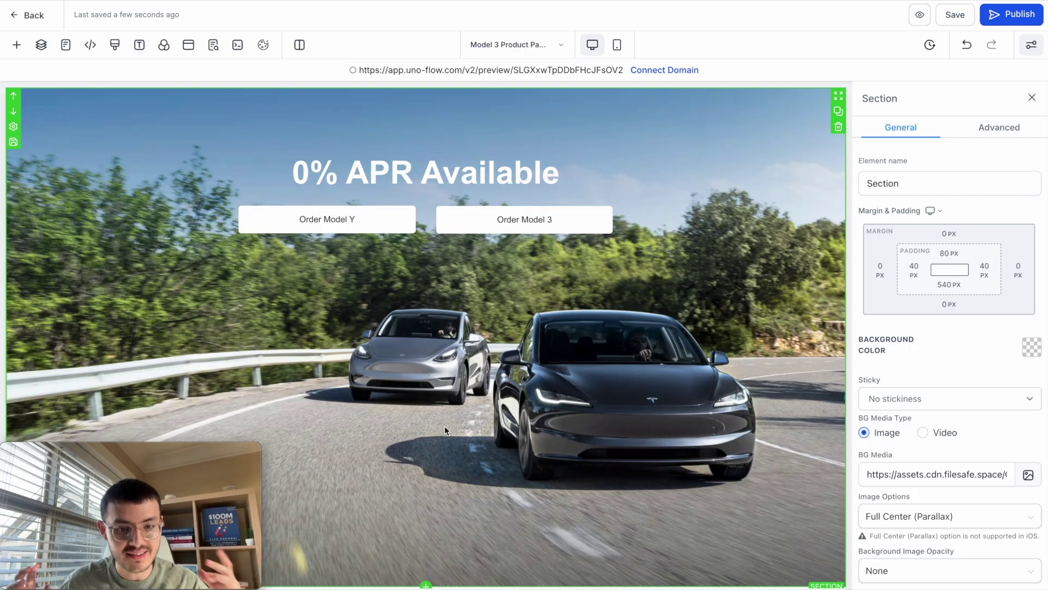
# Step: Search the section templates for "tsla" and insert the TSLA nav bar template above the hero section
pyautogui.click(425, 585)
pyautogui.click(60, 196)
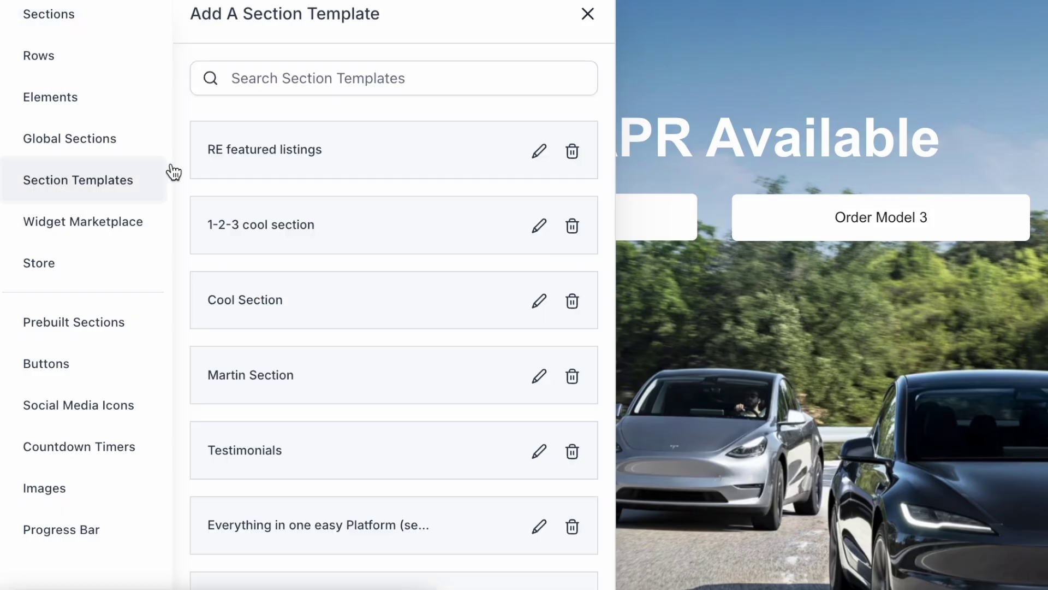
pyautogui.click(288, 86)
pyautogui.write('tsla')
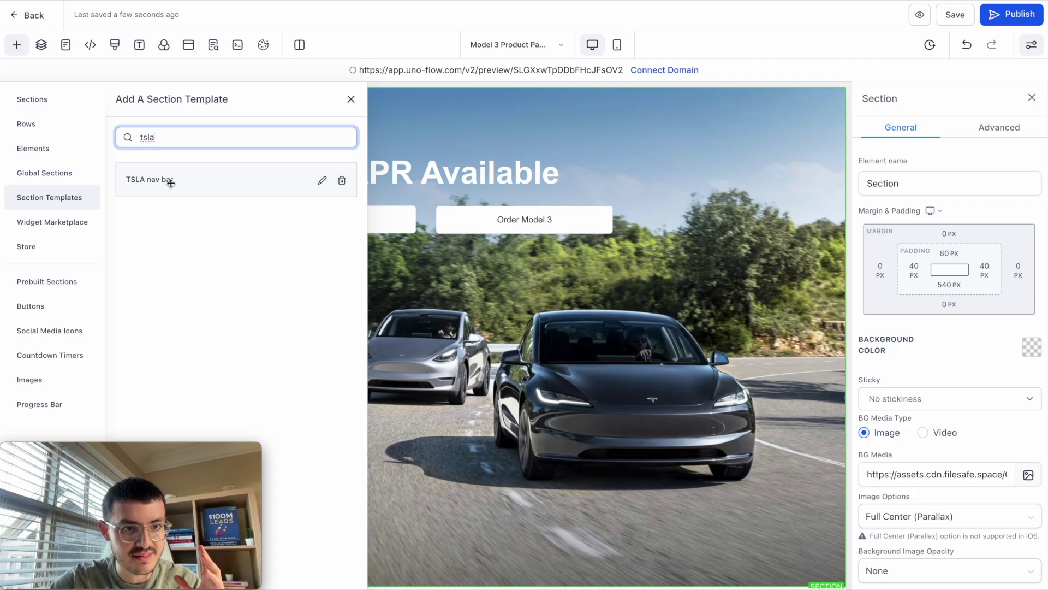
pyautogui.moveTo(171, 182); pyautogui.dragTo(508, 110)
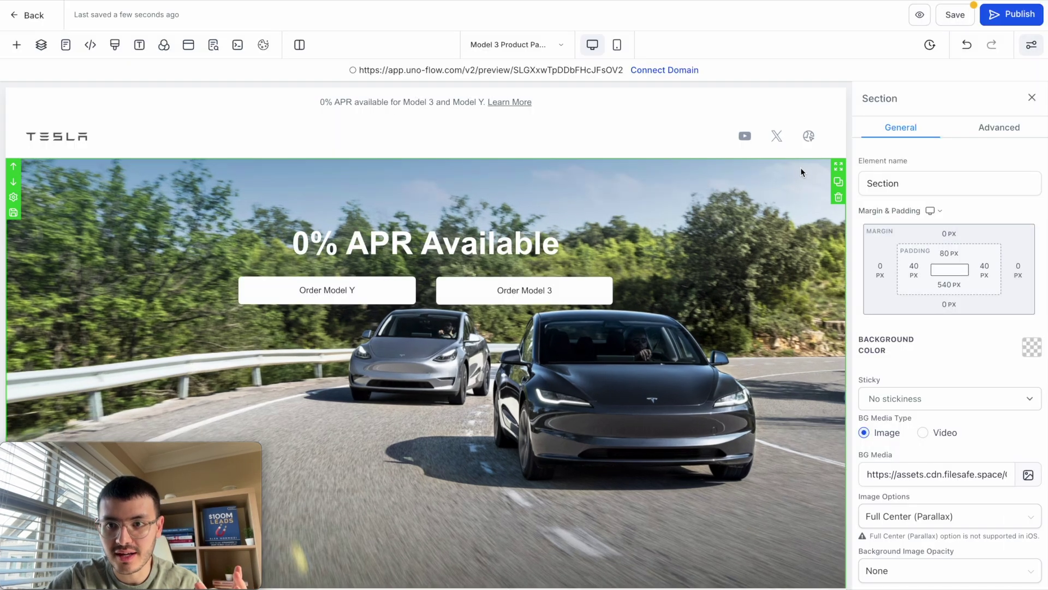
# Step: Set the hero section's top margin to -65 px so its background image extends behind the navigation bar
pyautogui.click(945, 235)
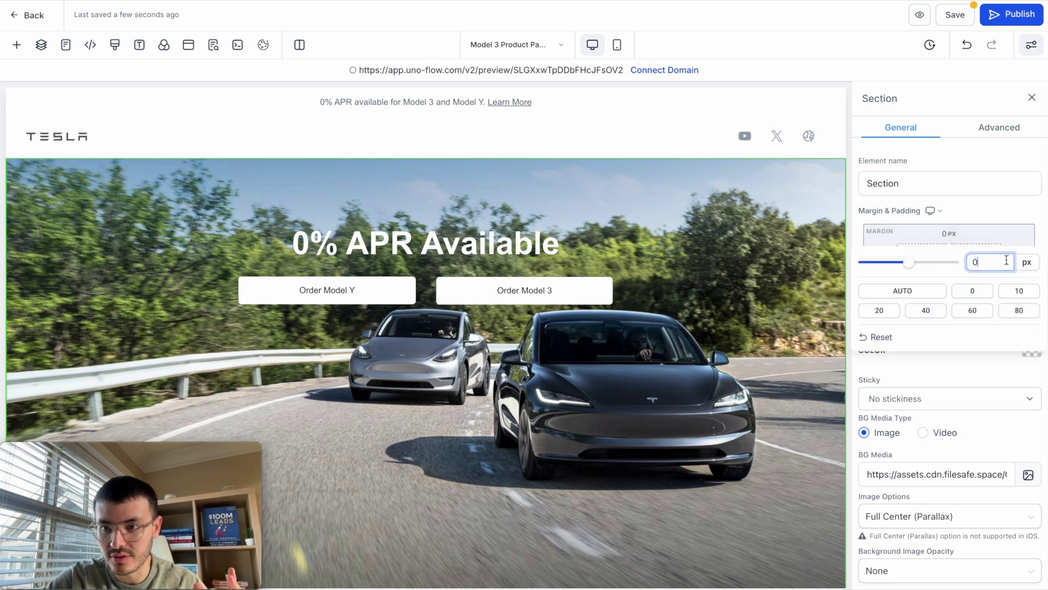
pyautogui.write('-60')
pyautogui.click(260, 143)
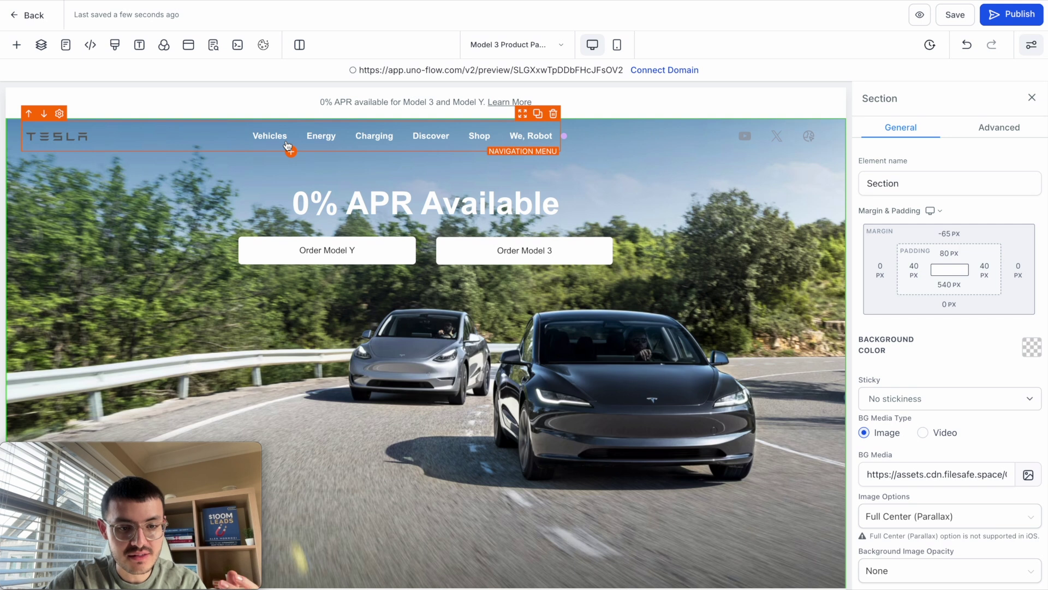
pyautogui.click(115, 45)
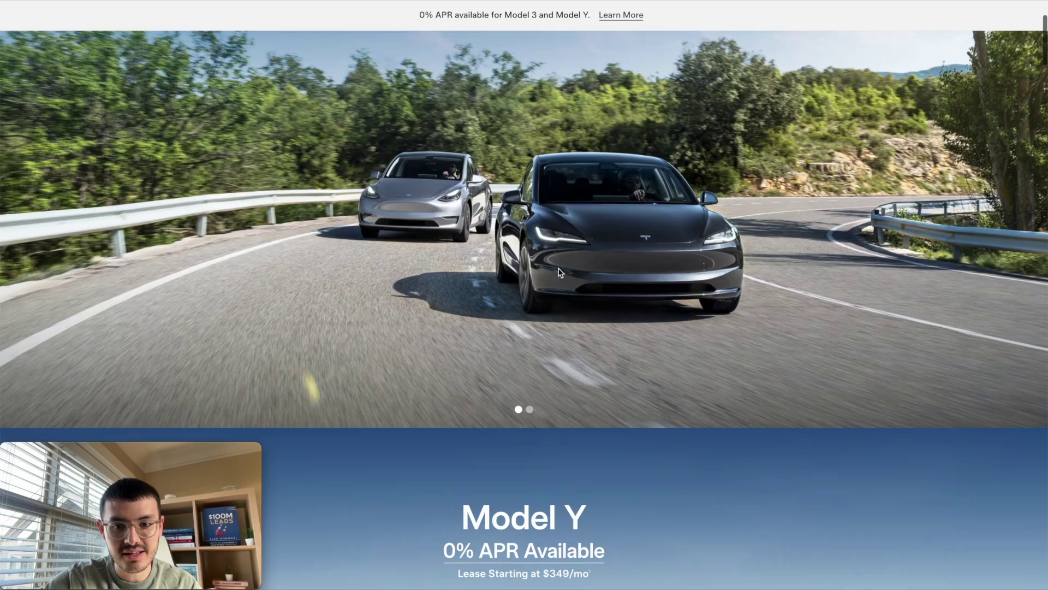
# Step: Examine how the navigation bar and the Model Y section on the original Tesla home page behave during scrolling
pyautogui.scroll(-8, 558, 267)
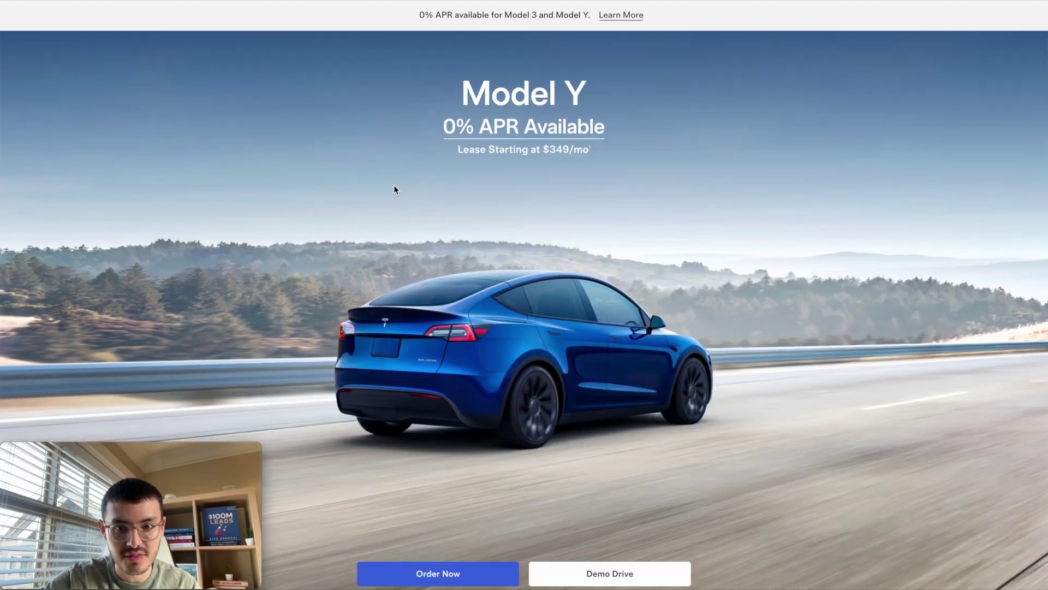
pyautogui.scroll(10, 622, 300)
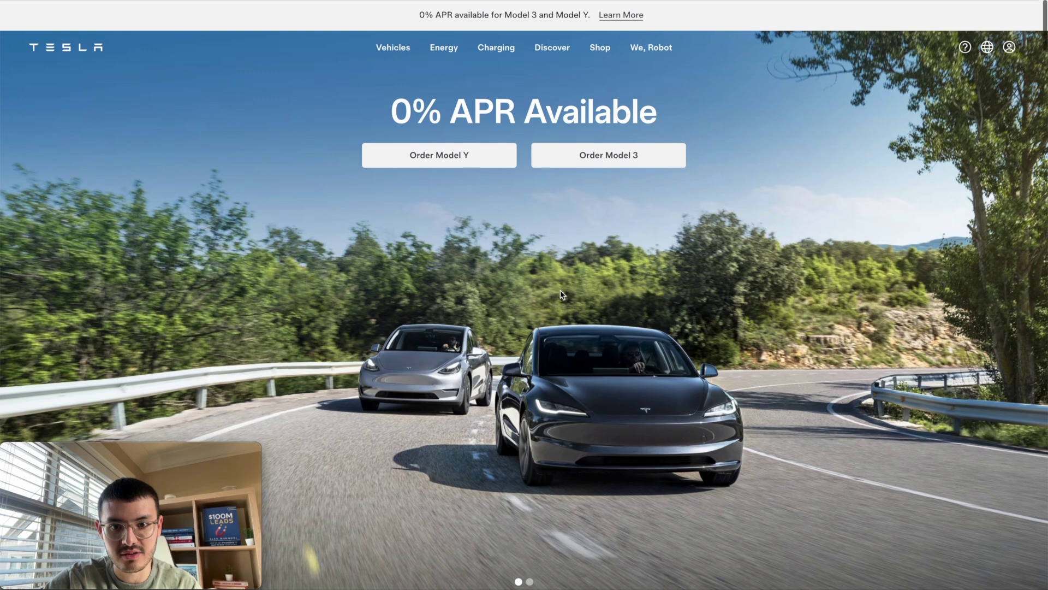
pyautogui.scroll(-10, 560, 295)
pyautogui.scroll(2, 625, 398)
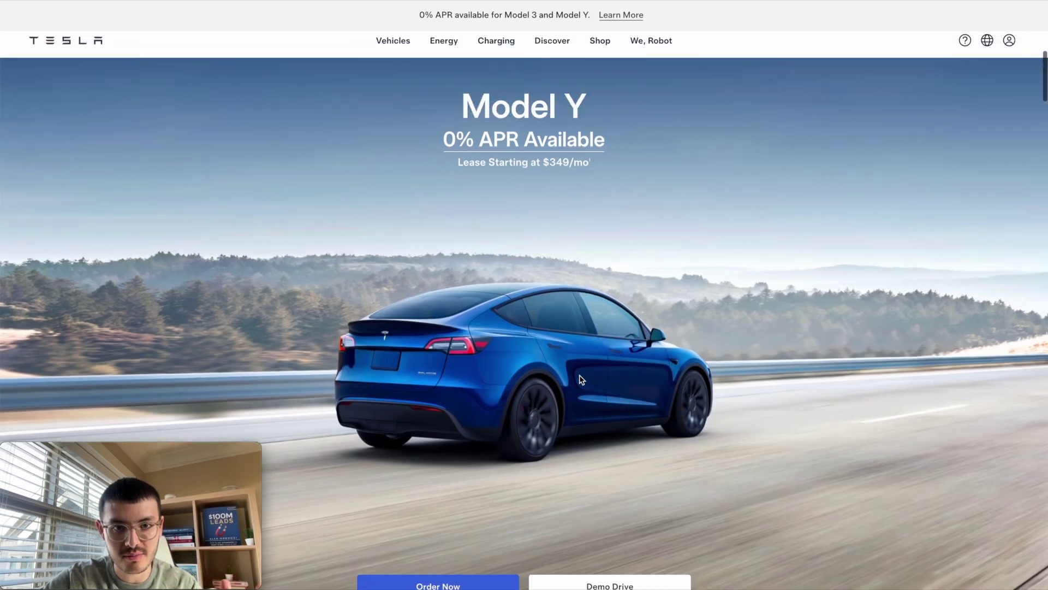
pyautogui.scroll(-1, 625, 400)
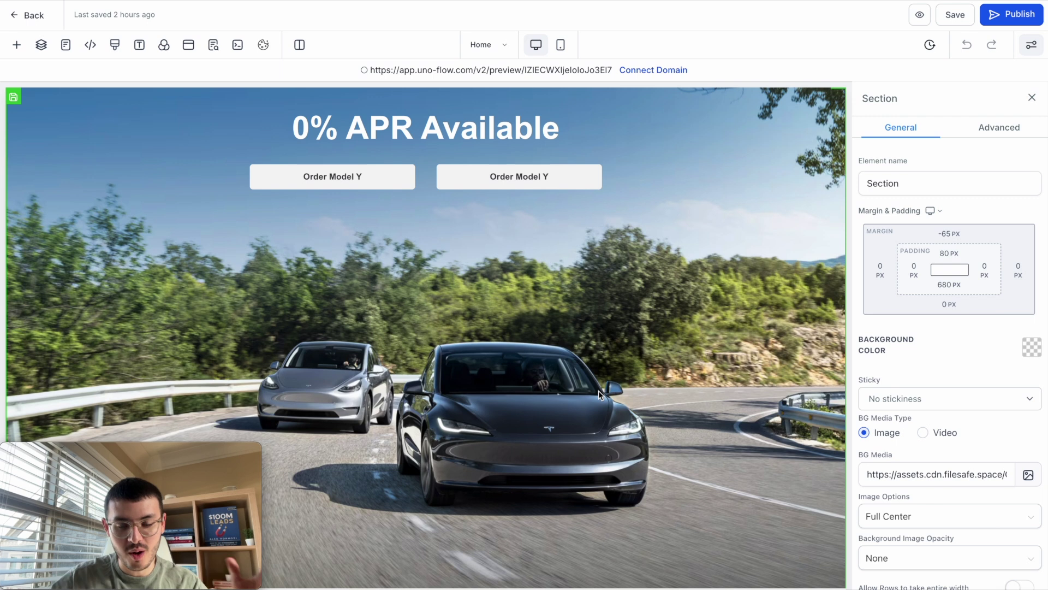
# Step: Switch to the builder's Home page and examine the Model Y section's layout and the spacing of its divider row
pyautogui.scroll(-5, 518, 322)
pyautogui.scroll(2, 432, 206)
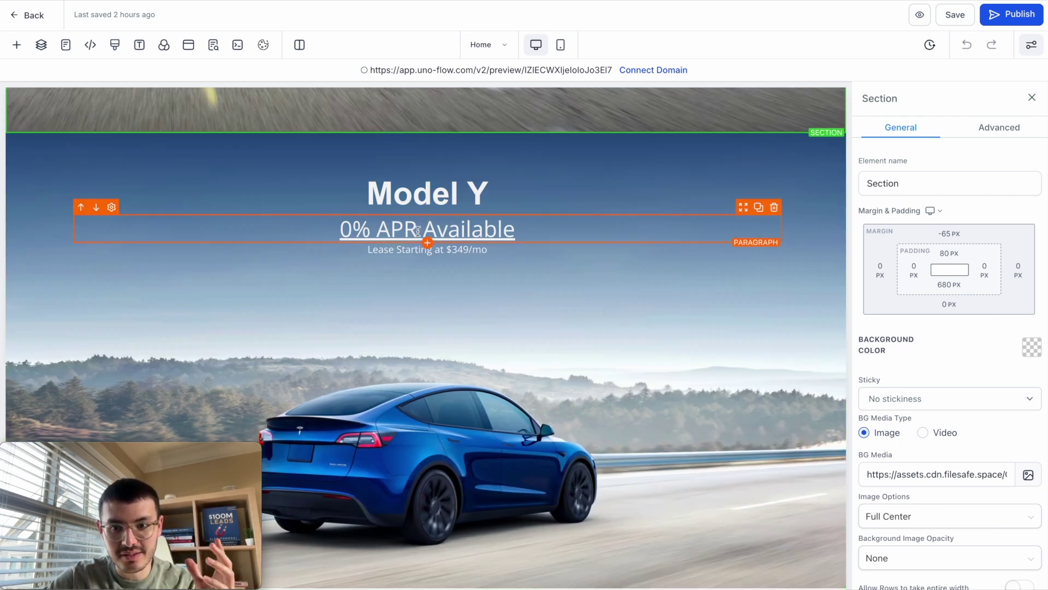
pyautogui.click(454, 281)
pyautogui.scroll(-5, 454, 280)
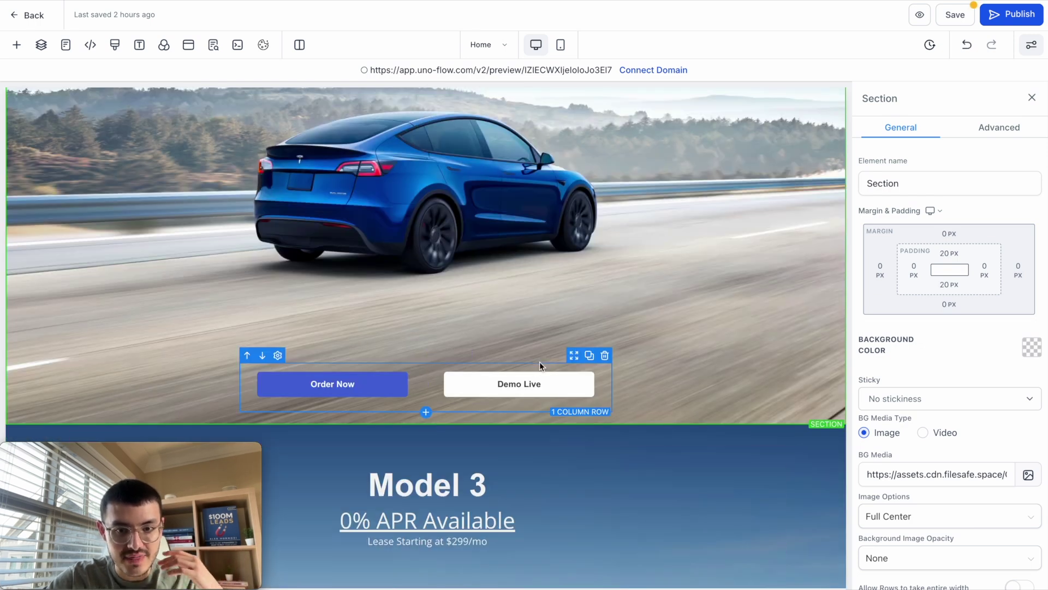
pyautogui.scroll(3, 540, 360)
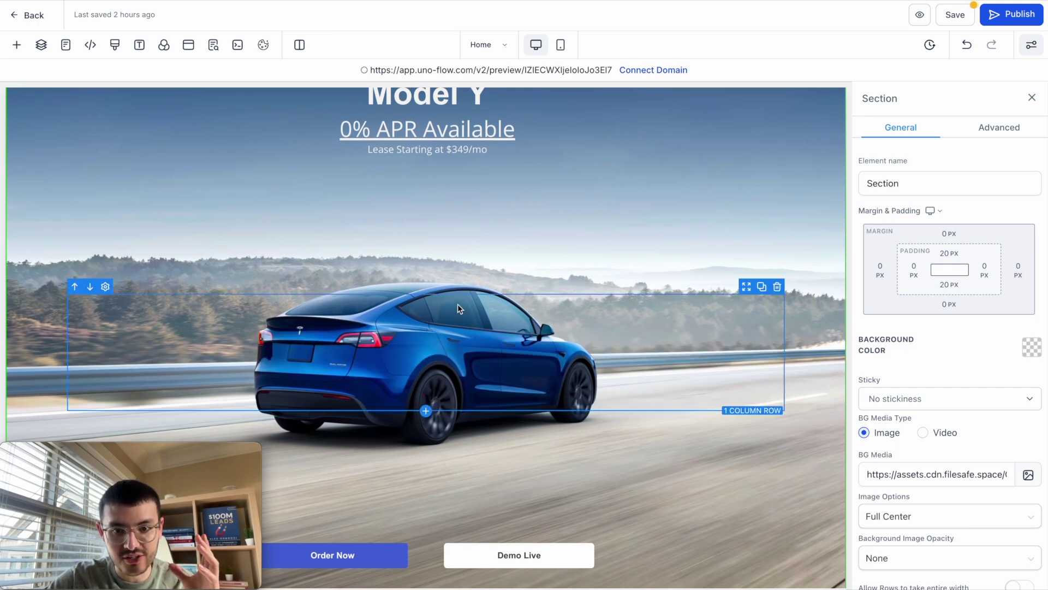
pyautogui.click(456, 346)
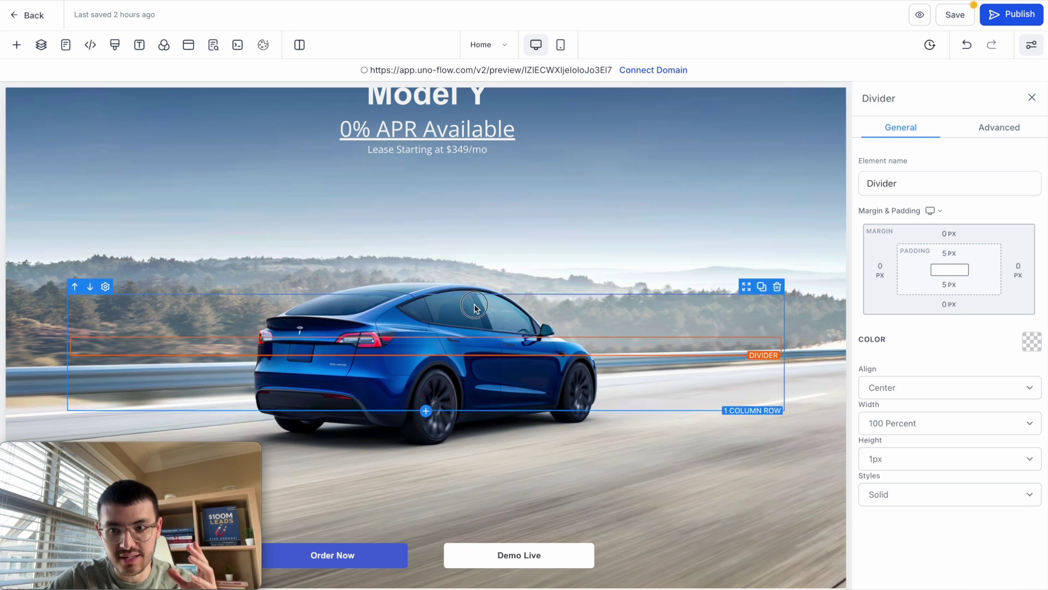
pyautogui.click(546, 313)
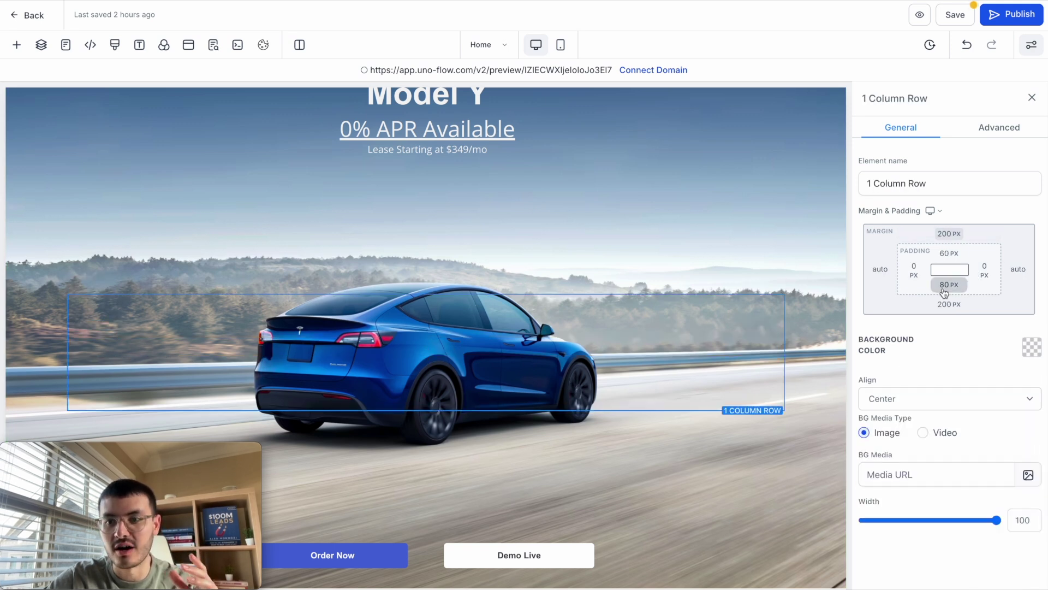
pyautogui.scroll(1, 787, 213)
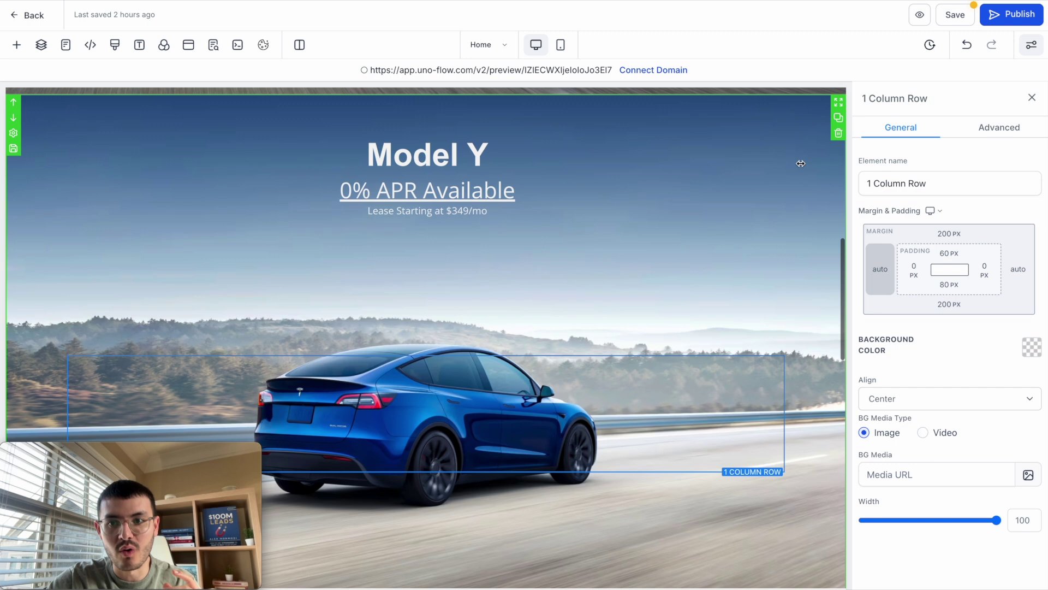
# Step: Duplicate the Model Y section on the Home page
pyautogui.click(838, 119)
pyautogui.scroll(-4, 775, 316)
pyautogui.scroll(1, 775, 320)
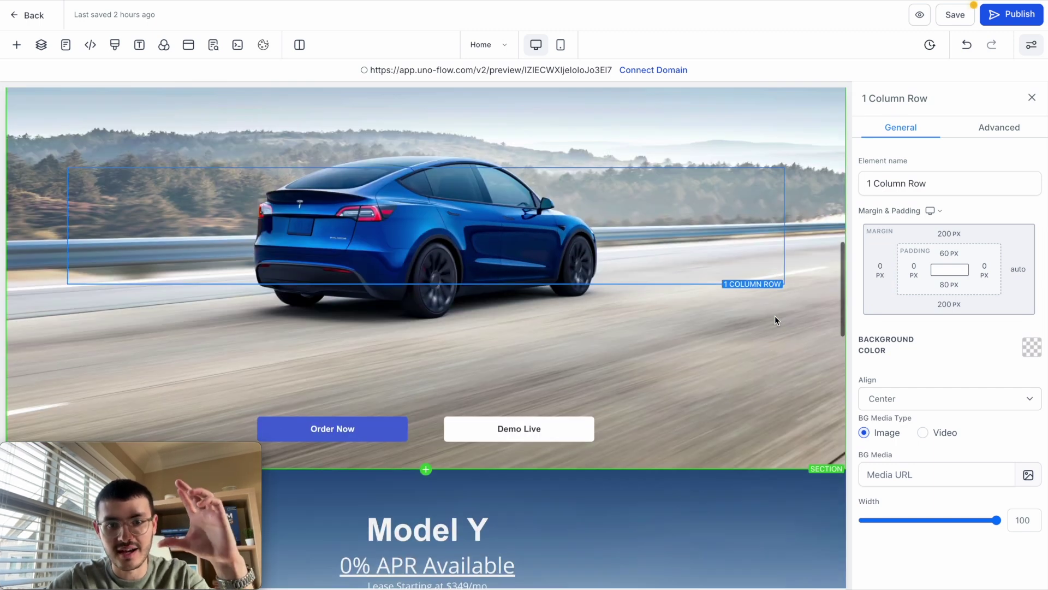
pyautogui.scroll(-8, 775, 321)
pyautogui.scroll(1, 775, 320)
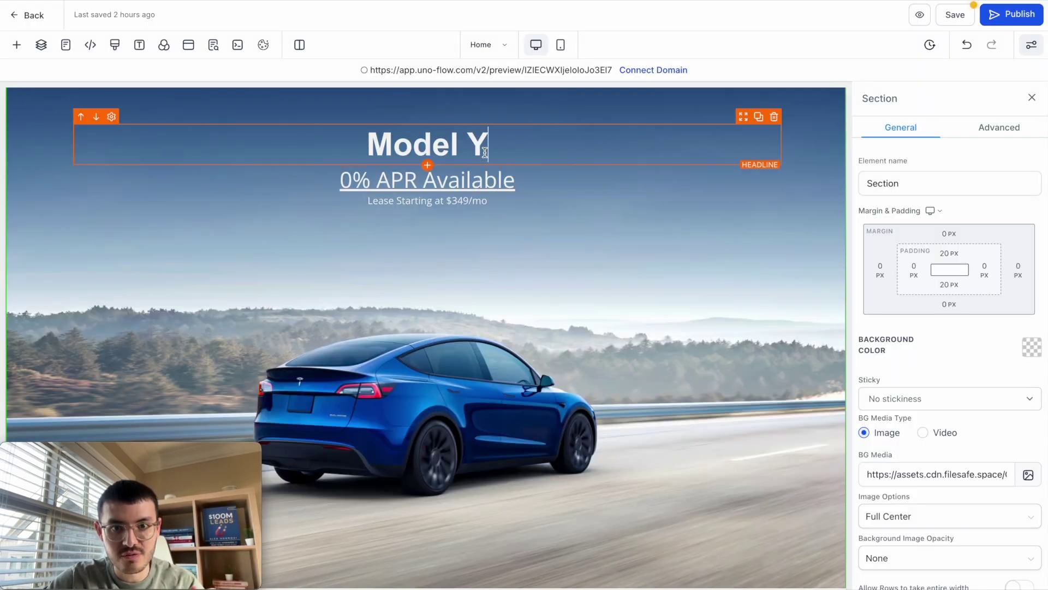
# Step: Change the copied section's headline to "Model 3" and its lease price to $299/mo
pyautogui.click(485, 153)
pyautogui.press('BackSpace')
pyautogui.write('3')
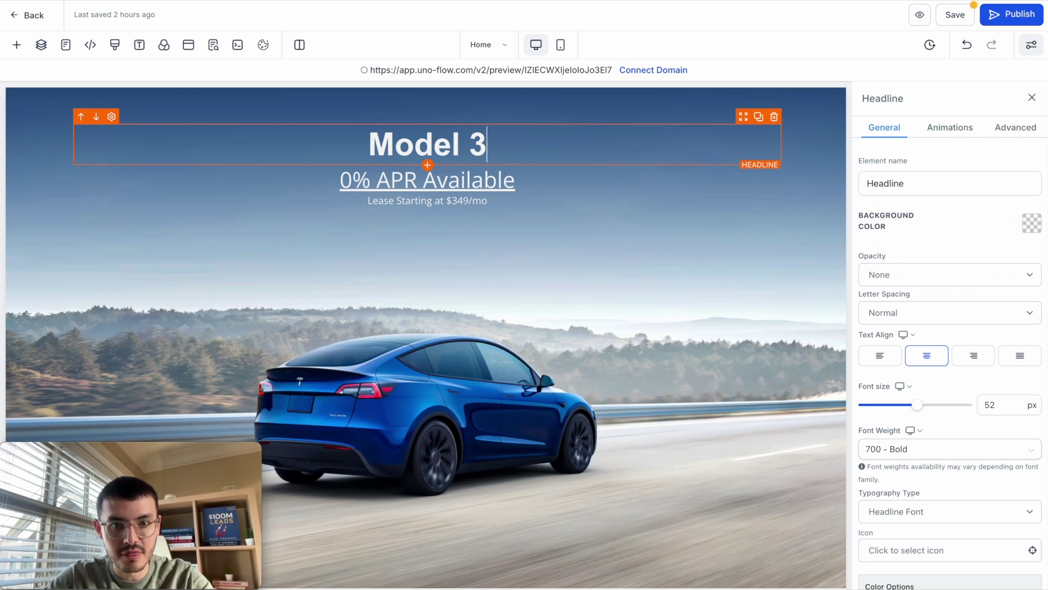
pyautogui.click(464, 202)
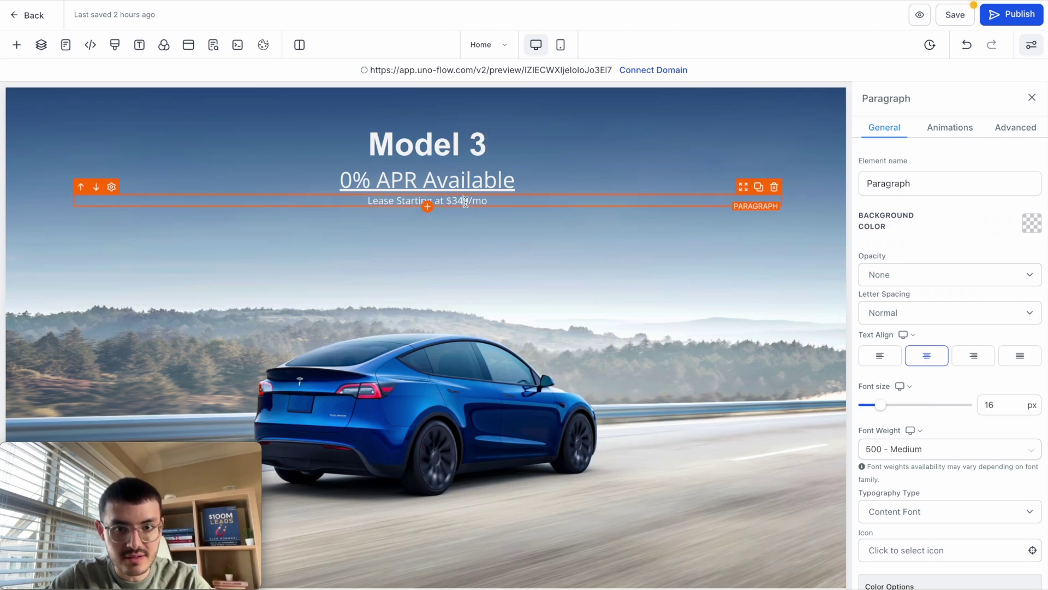
pyautogui.press('BackSpace')
pyautogui.press('BackSpace')
pyautogui.press('BackSpace')
pyautogui.write('299')
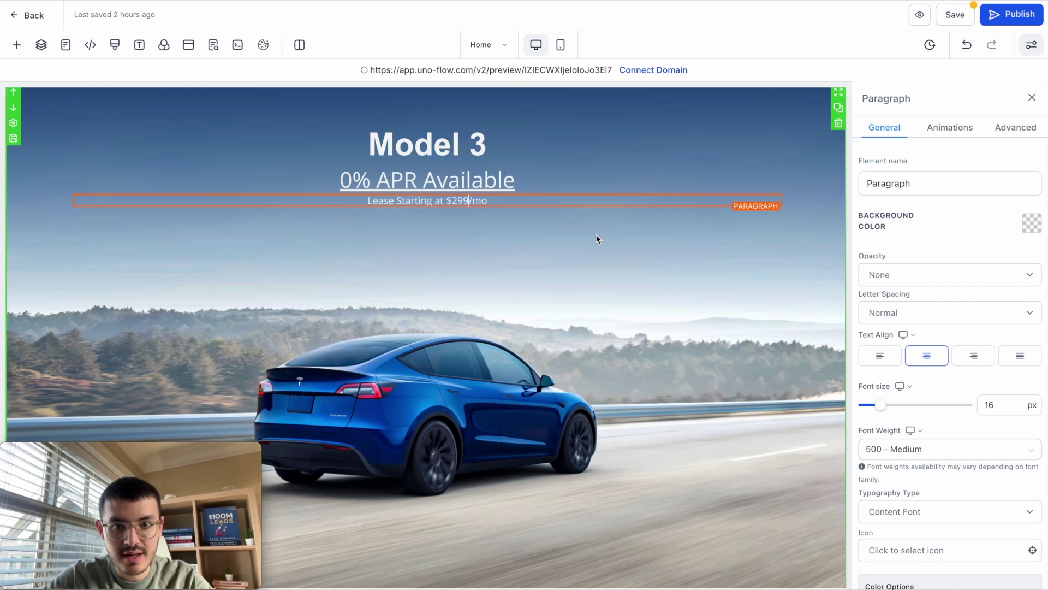
# Step: Replace the copied section's background with the stored image of the dark and red cars on the road
pyautogui.click(698, 296)
pyautogui.click(1027, 475)
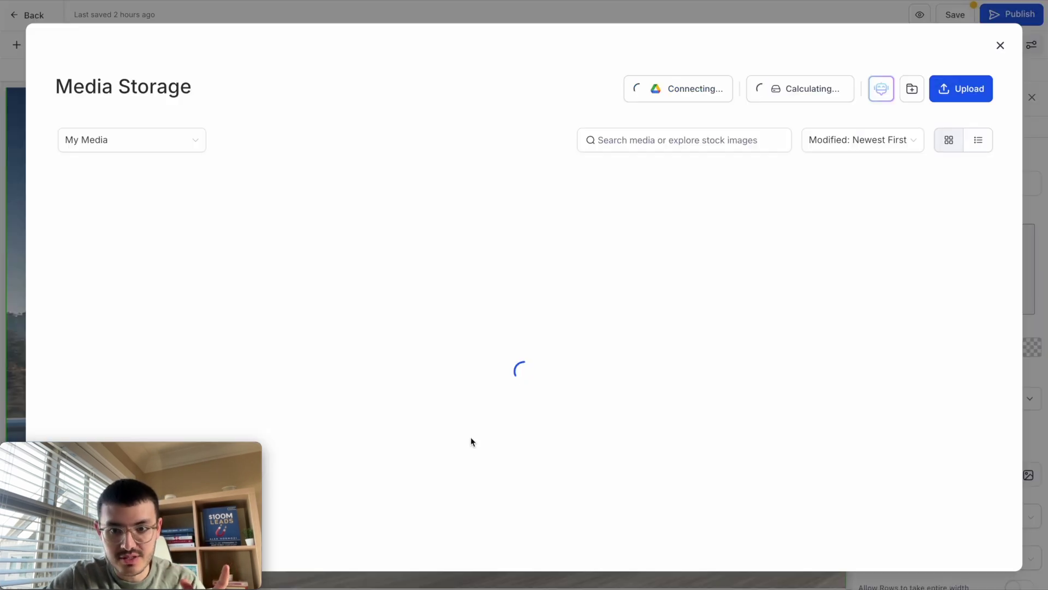
pyautogui.scroll(-3, 468, 437)
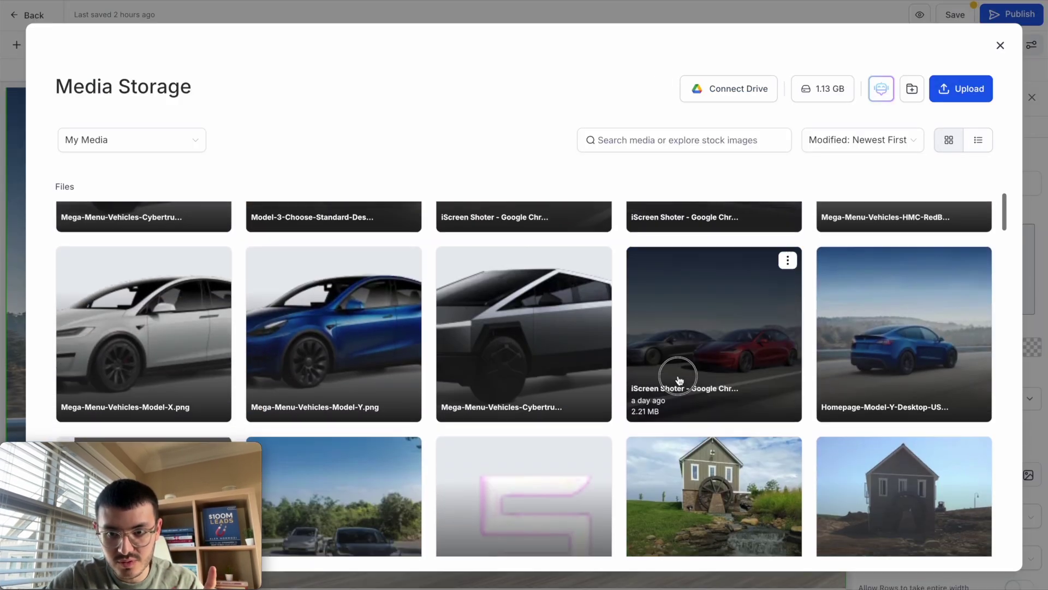
pyautogui.click(676, 381)
pyautogui.scroll(-2, 680, 381)
pyautogui.scroll(10, 680, 381)
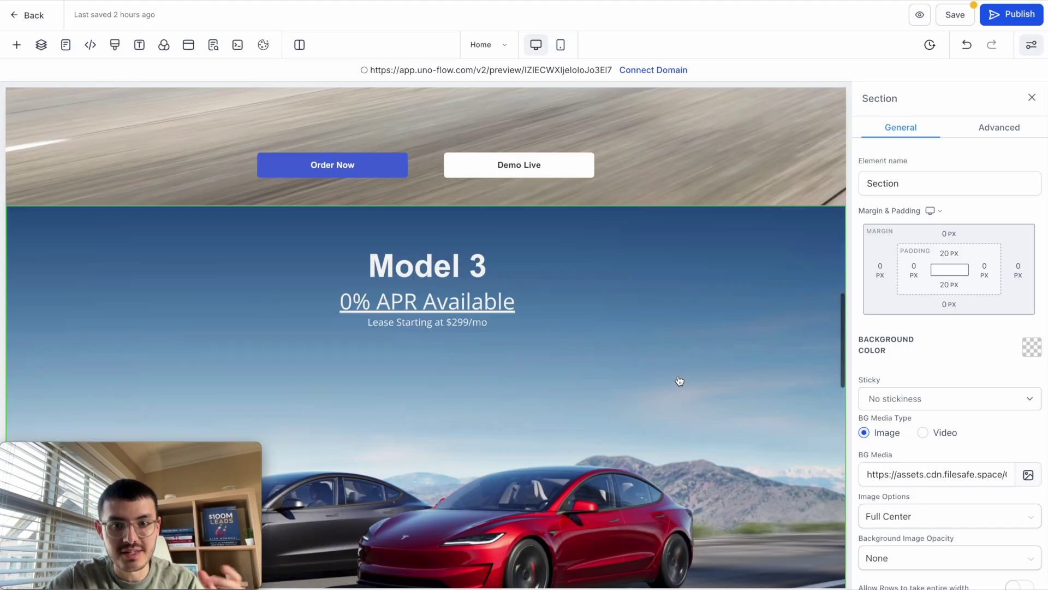
# Step: Compare the rebuilt Home page sections with the Model Y, Model 3, Model X and Model S sections on Tesla's site
pyautogui.scroll(1, 621, 247)
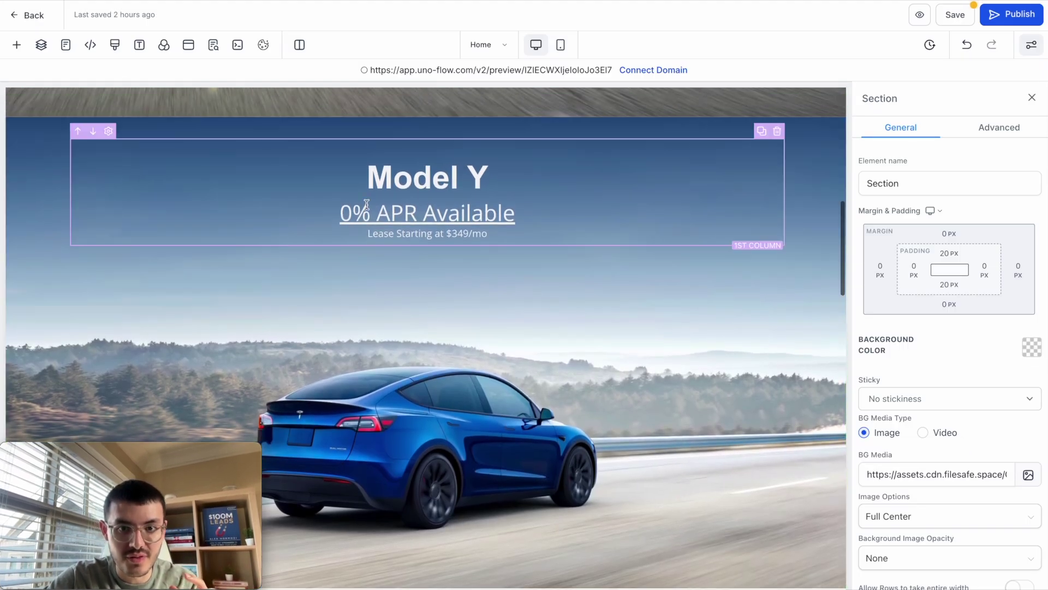
pyautogui.scroll(-8, 516, 349)
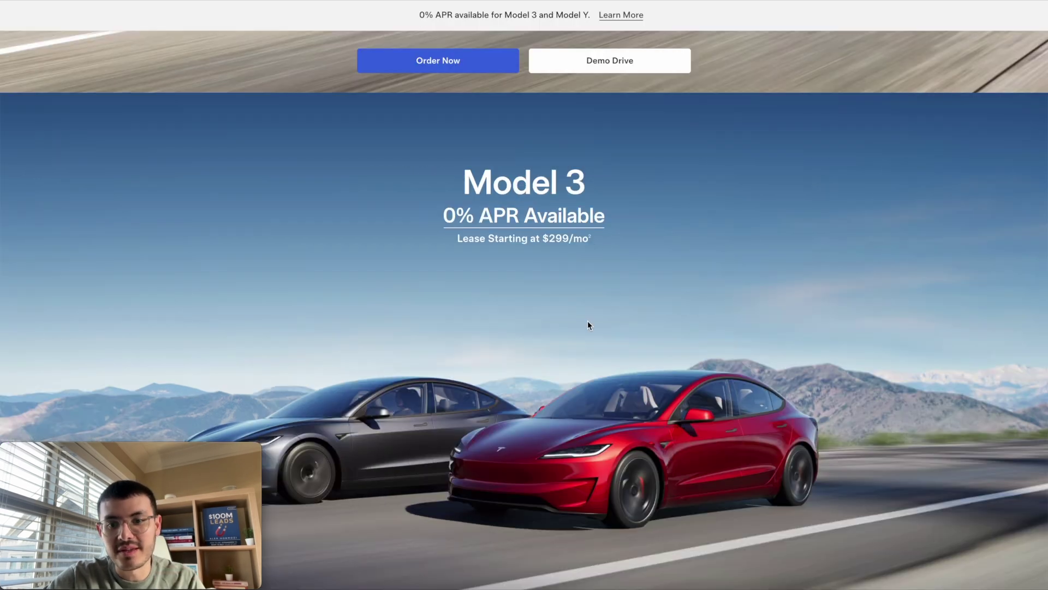
pyautogui.scroll(-8, 587, 320)
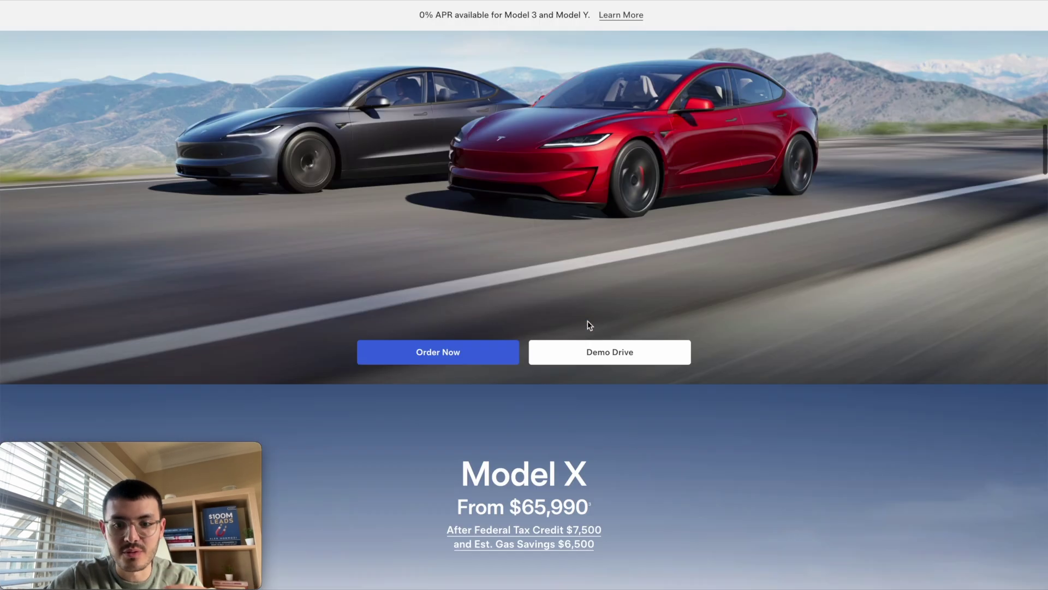
pyautogui.scroll(-8, 568, 349)
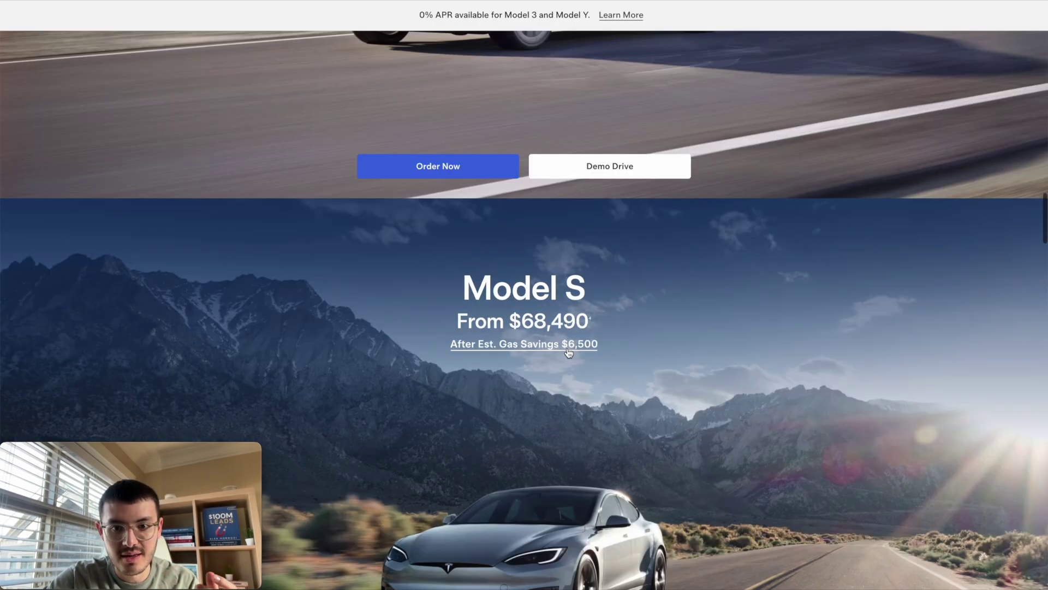
pyautogui.scroll(-8, 568, 352)
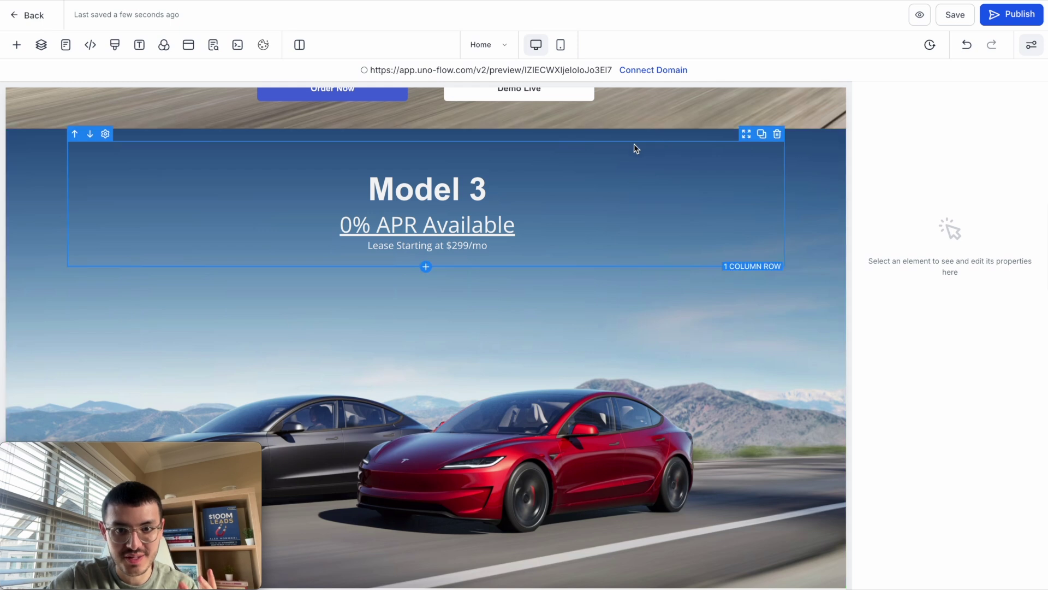
pyautogui.scroll(15, 427, 151)
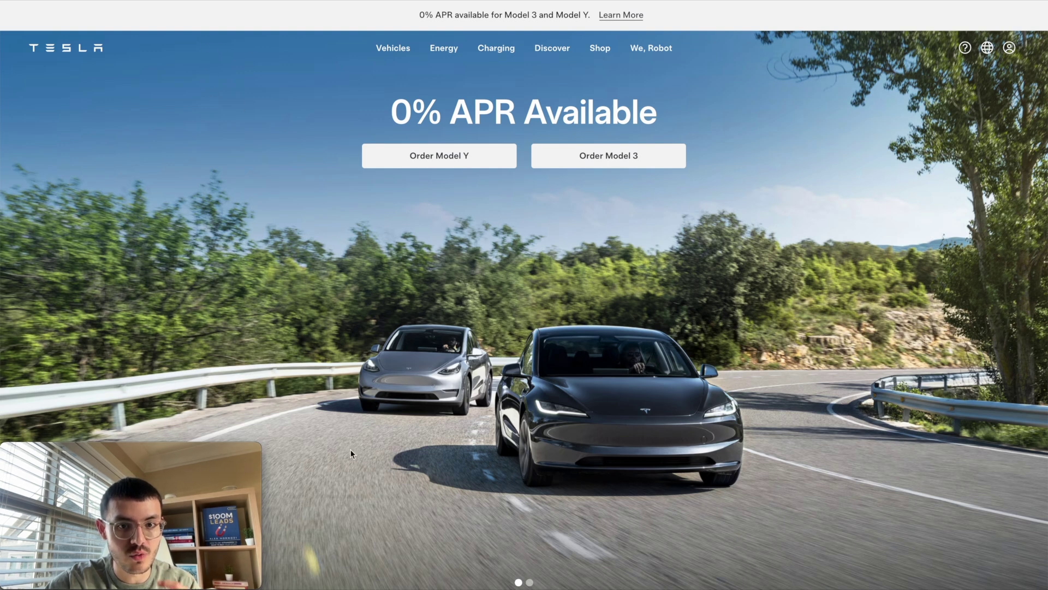
pyautogui.scroll(-5, 350, 449)
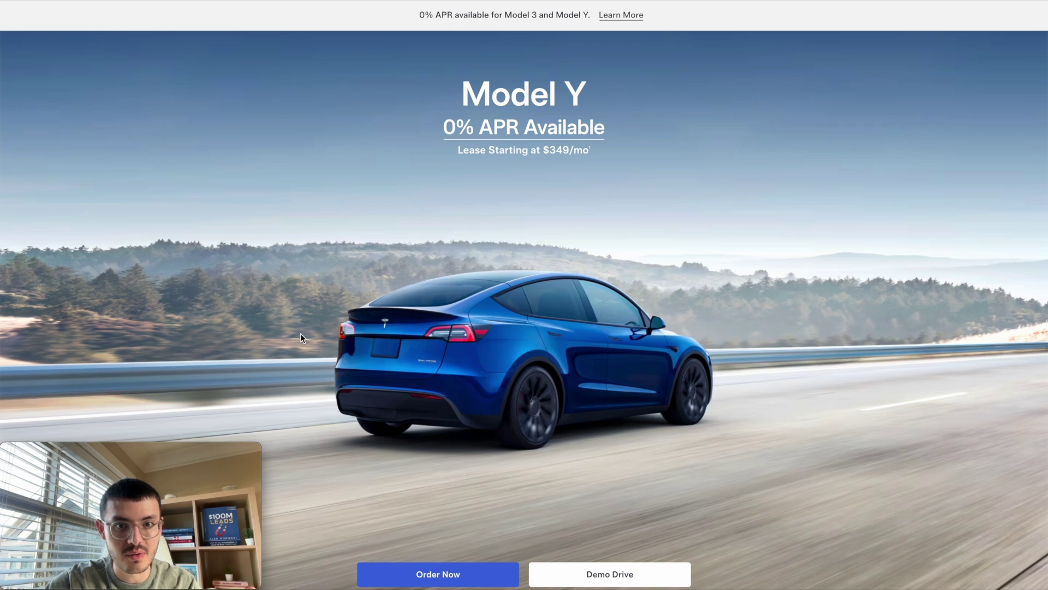
pyautogui.scroll(5, 300, 334)
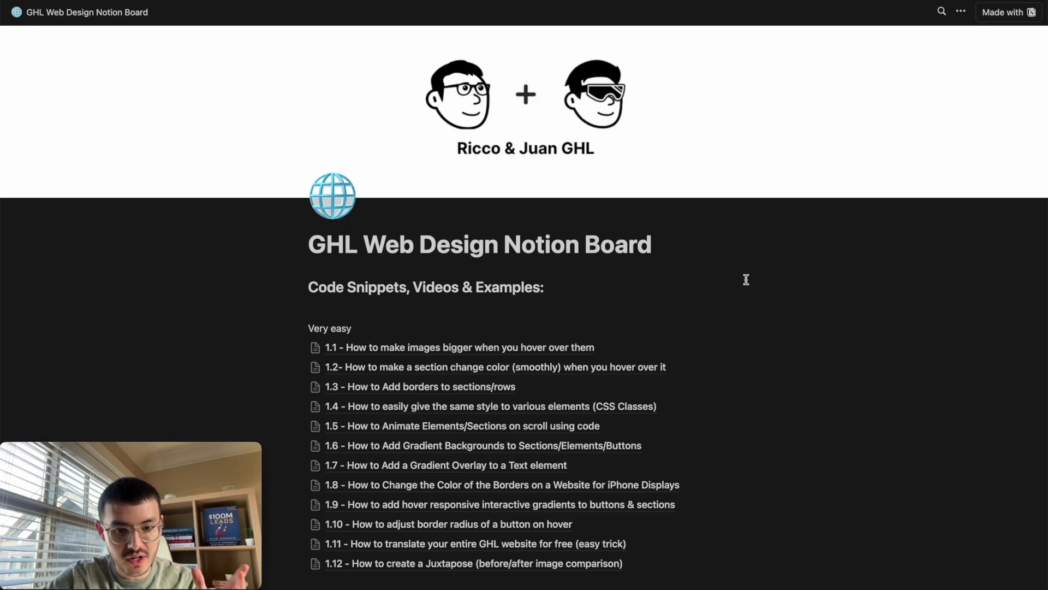
# Step: Look up tutorial 3.5 on the scroll-responsive Shopify-style top banner in the GHL Web Design Notion board and view a banner example
pyautogui.scroll(-8, 745, 279)
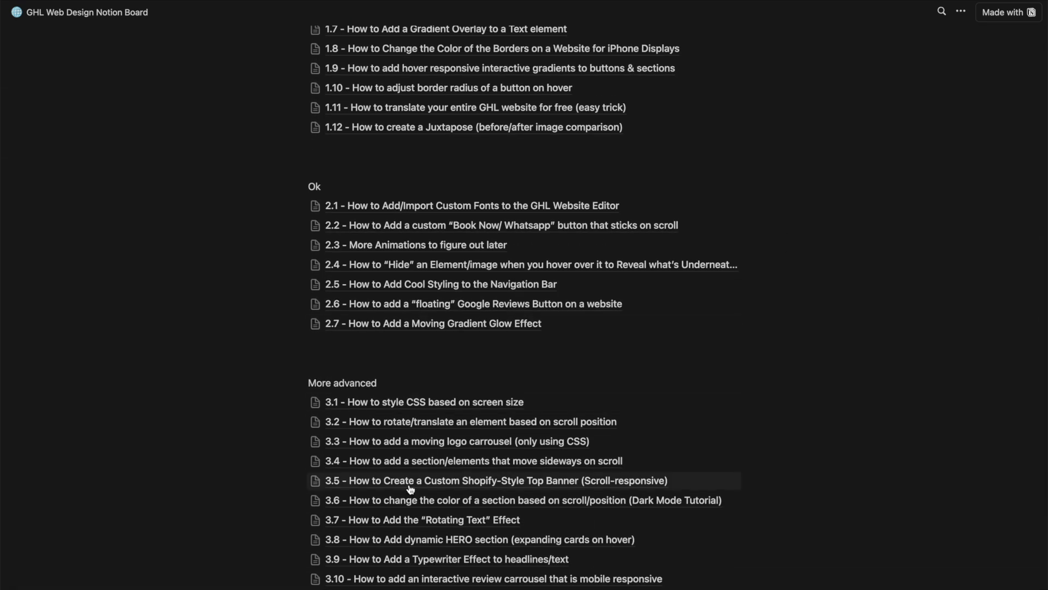
pyautogui.click(410, 487)
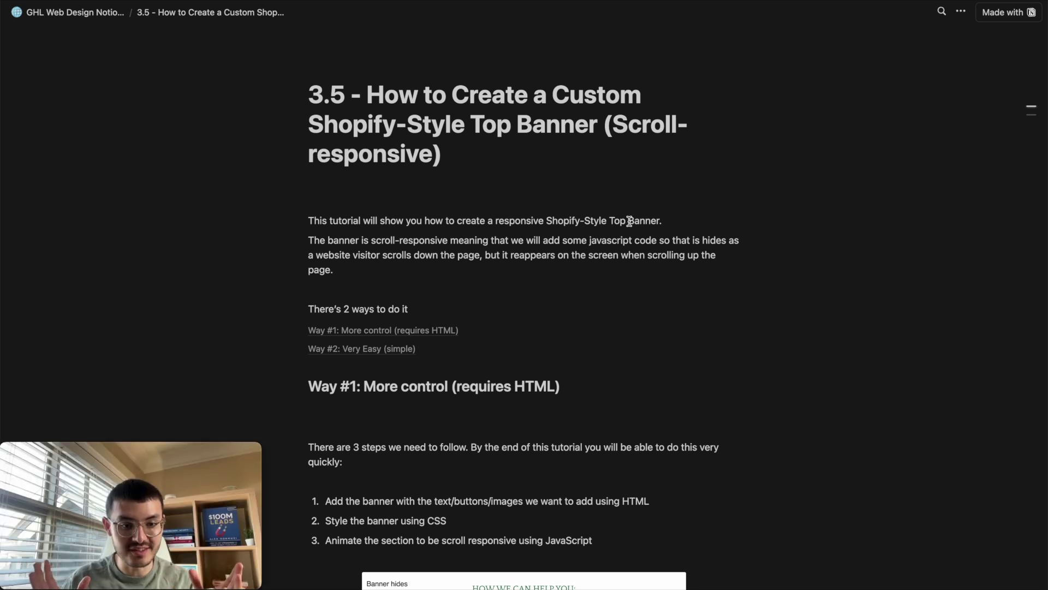
pyautogui.press('super+bracketleft')
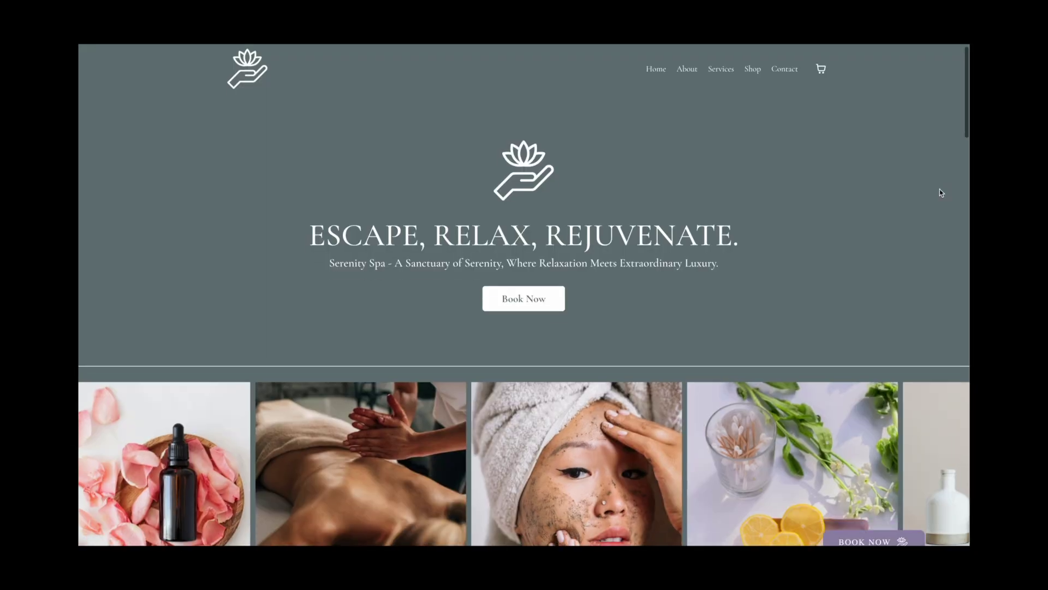
pyautogui.scroll(-5, 939, 189)
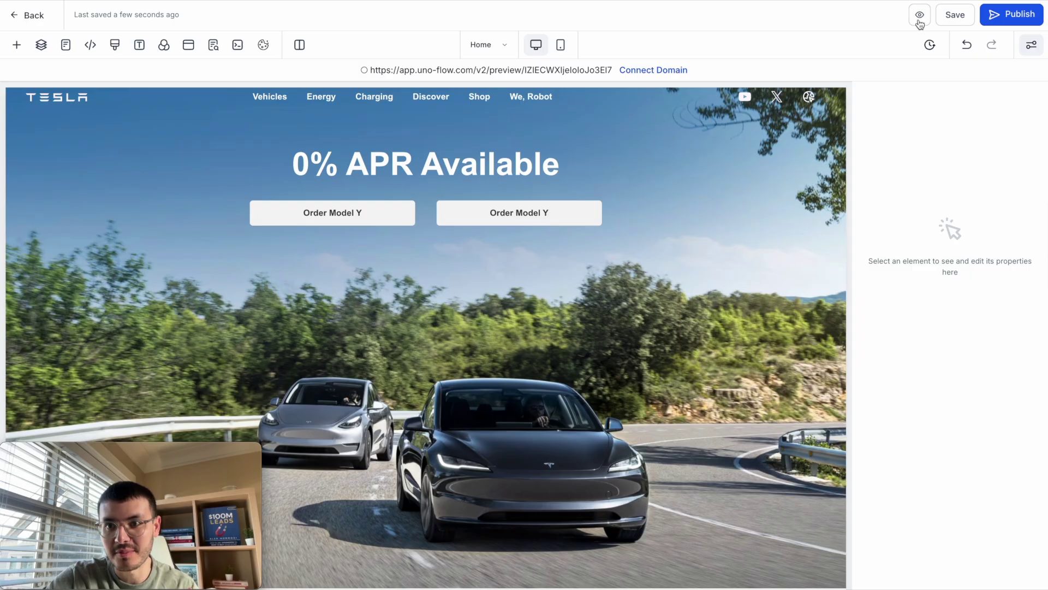
# Step: Open the live preview of the rebuilt Home page
pyautogui.click(920, 19)
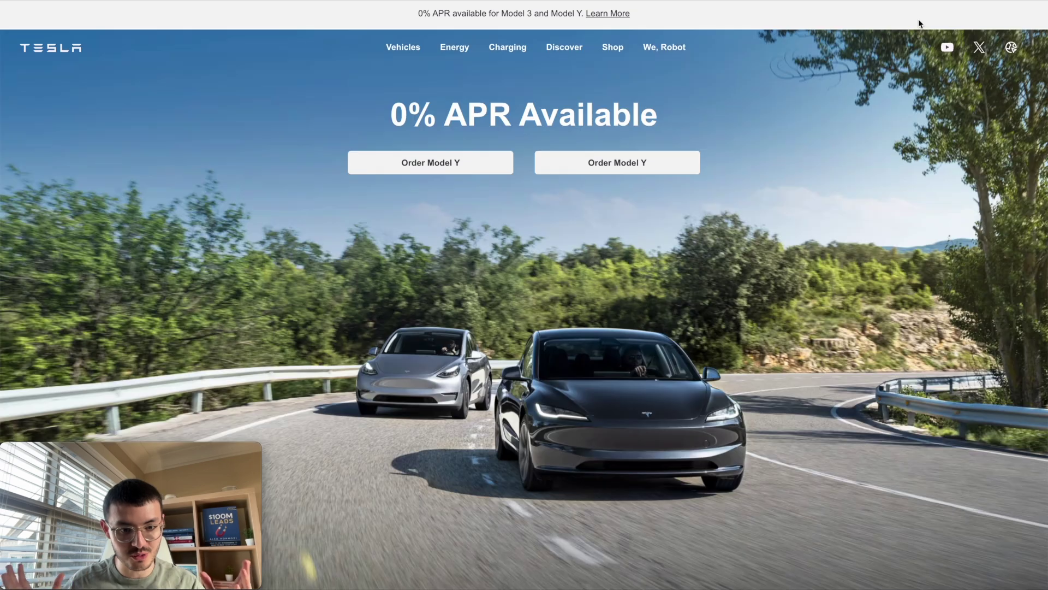
pyautogui.moveTo(336, 29)
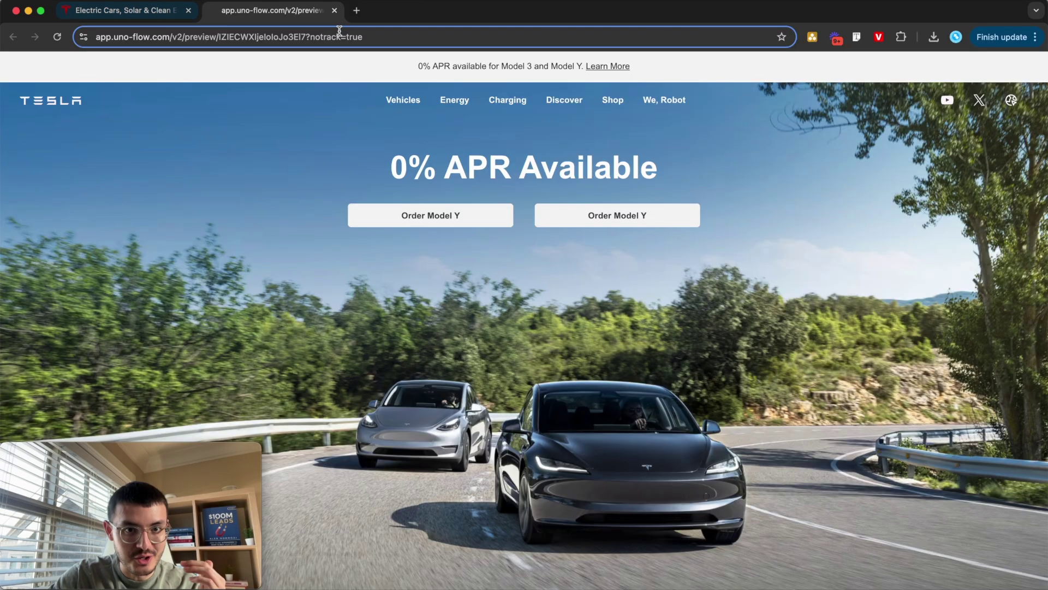
# Step: Compare the hero and the Vehicles mega menu on Tesla's site with those in the rebuilt Home page preview
pyautogui.click(143, 13)
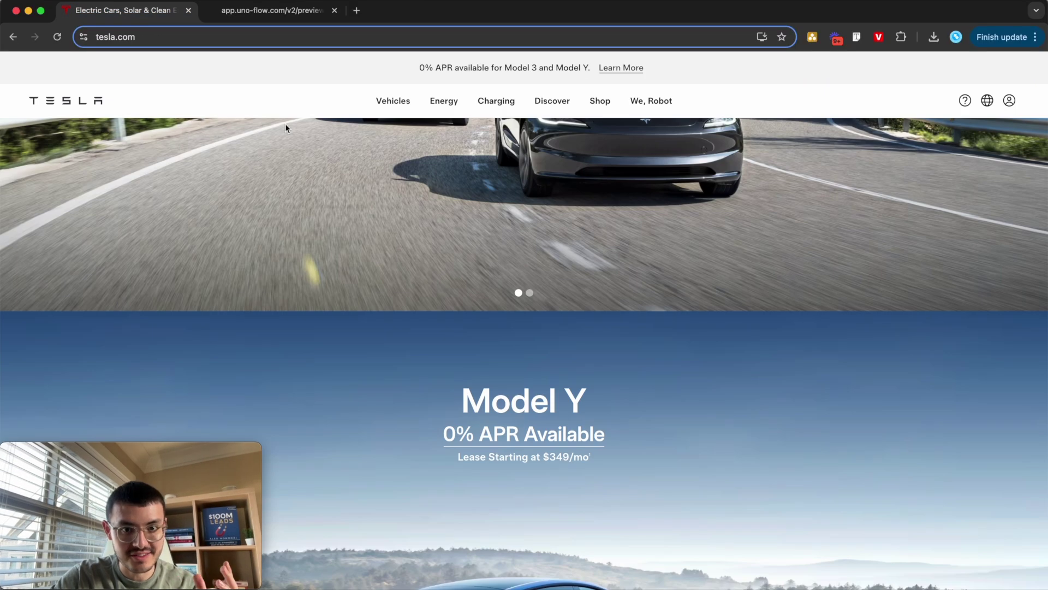
pyautogui.scroll(10, 285, 129)
pyautogui.click(251, 10)
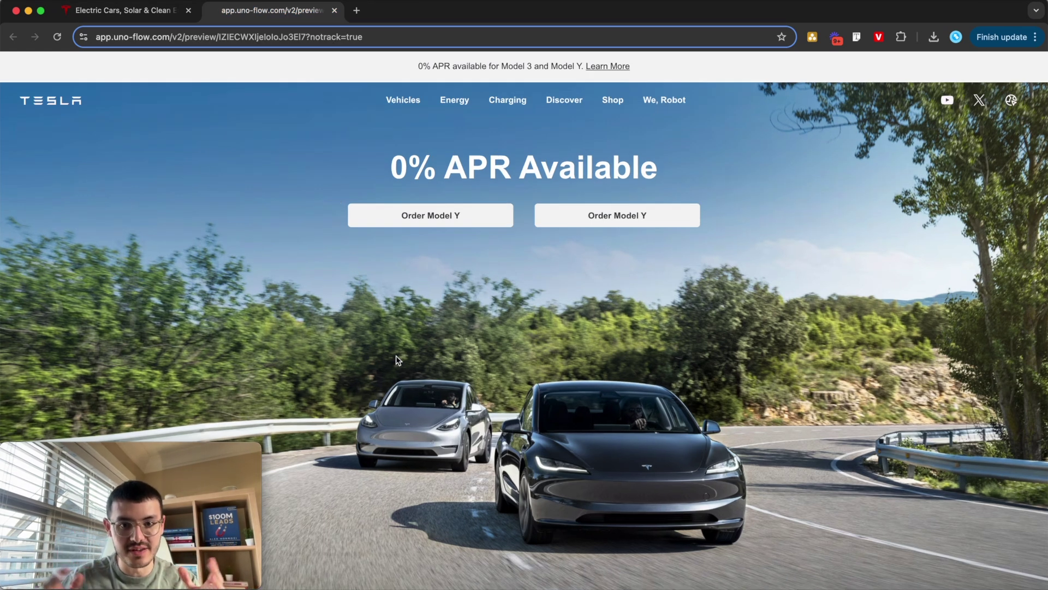
pyautogui.click(143, 13)
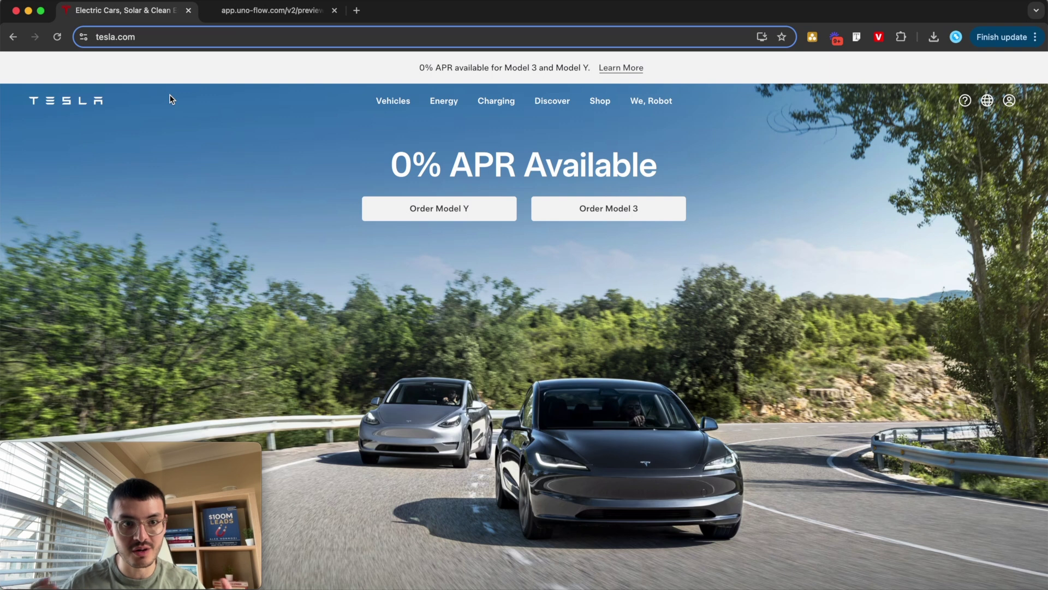
pyautogui.moveTo(392, 104)
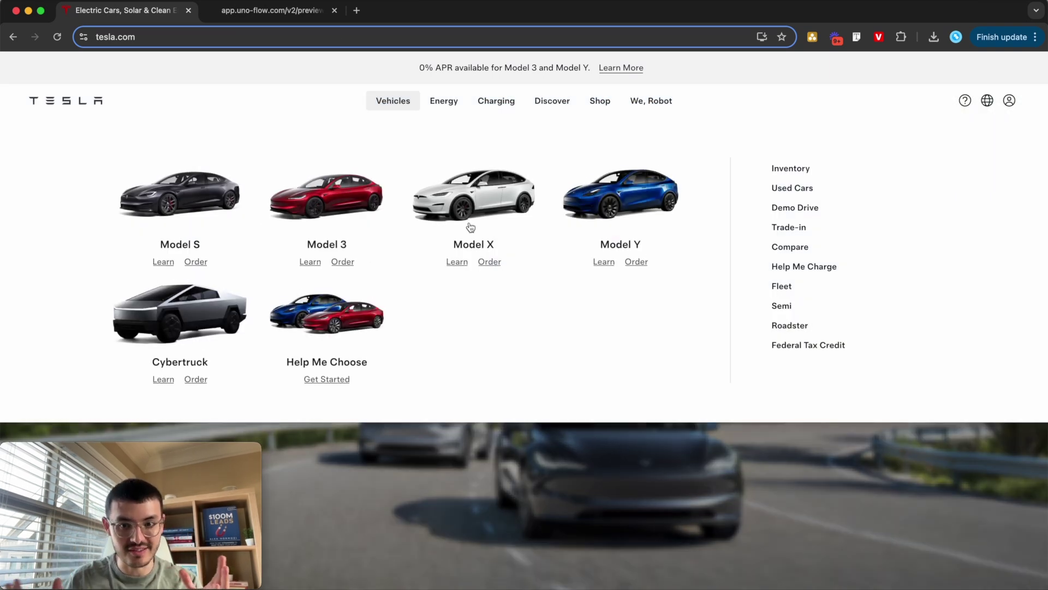
pyautogui.click(273, 11)
pyautogui.moveTo(398, 100)
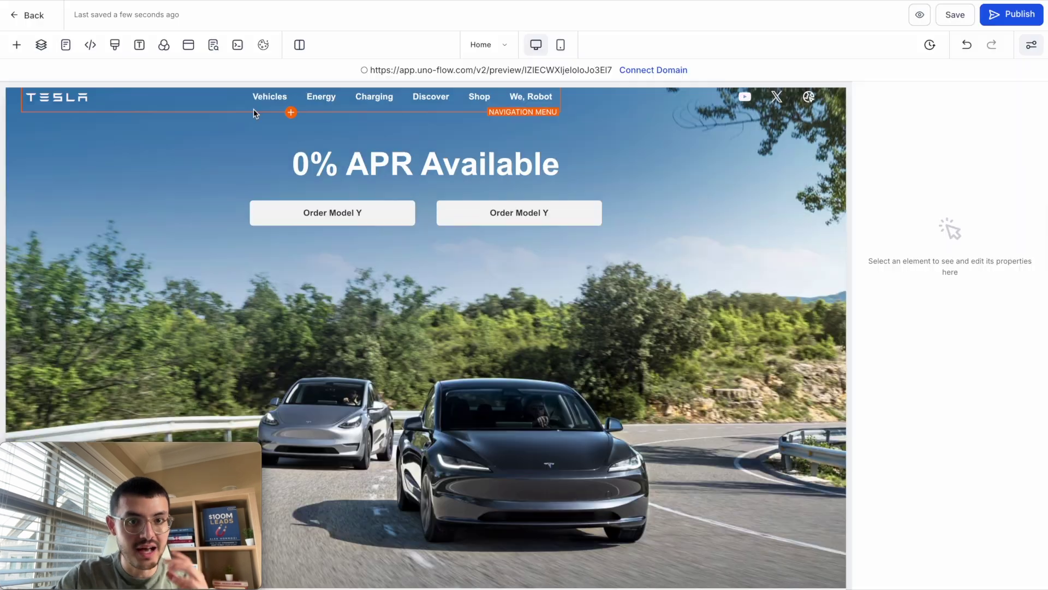
# Step: Add a two-column row to the Energy item's empty mega menu section in the Home page's navigation menu
pyautogui.scroll(1, 382, 164)
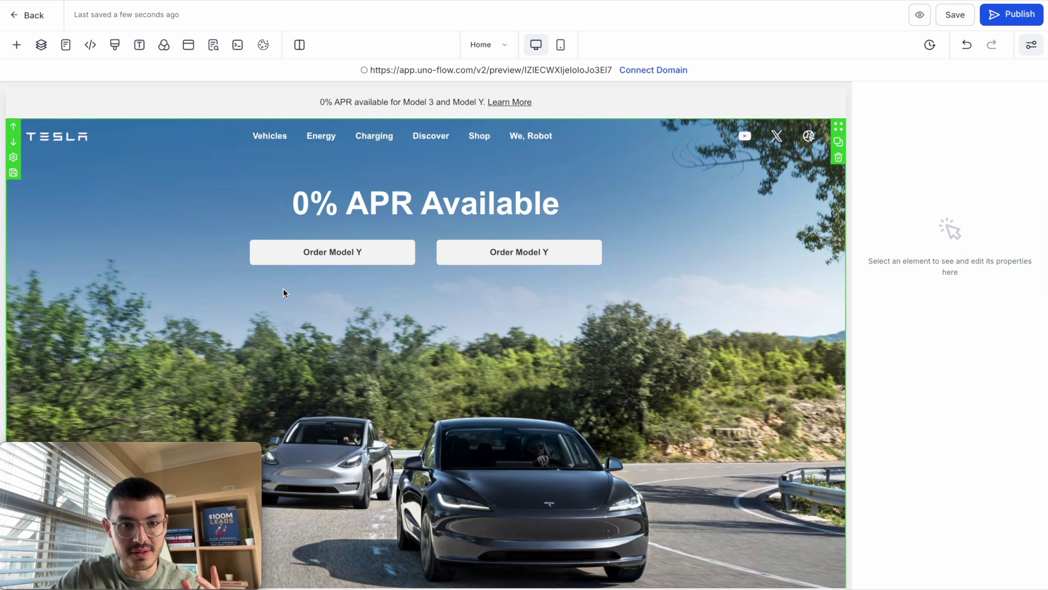
pyautogui.click(204, 143)
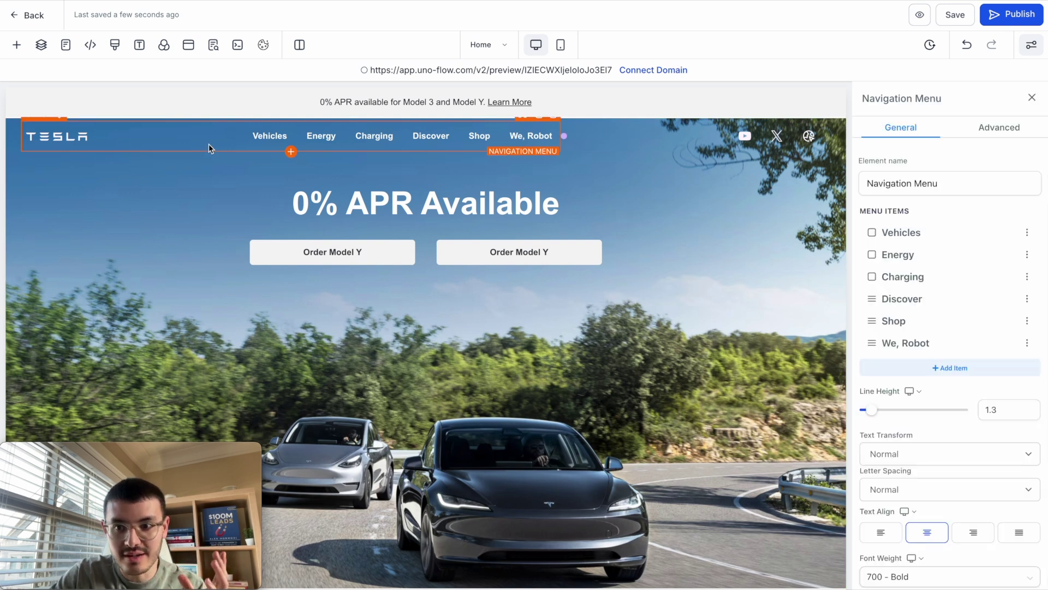
pyautogui.click(943, 370)
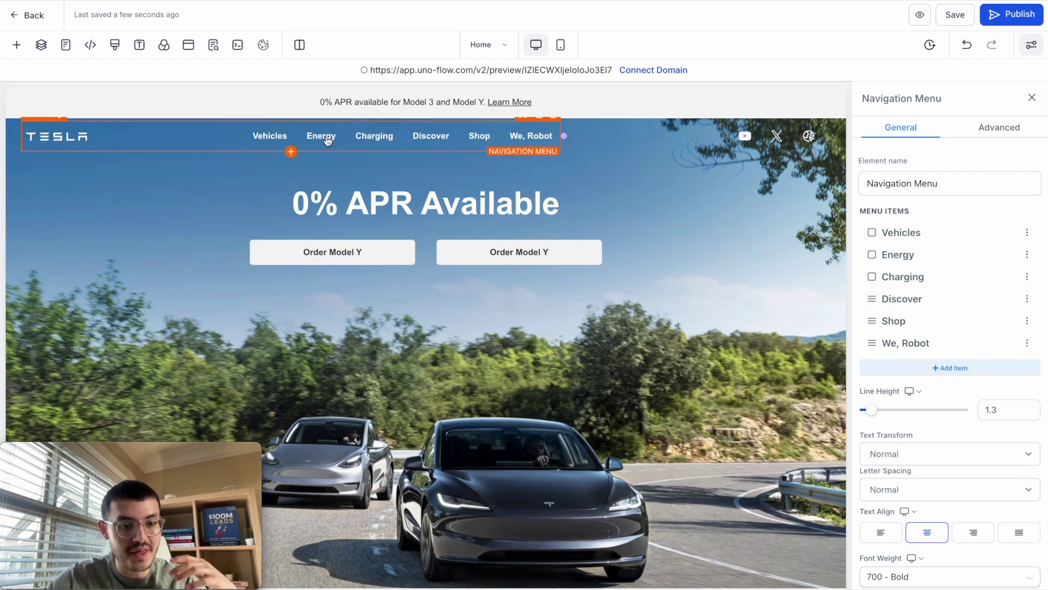
pyautogui.click(329, 141)
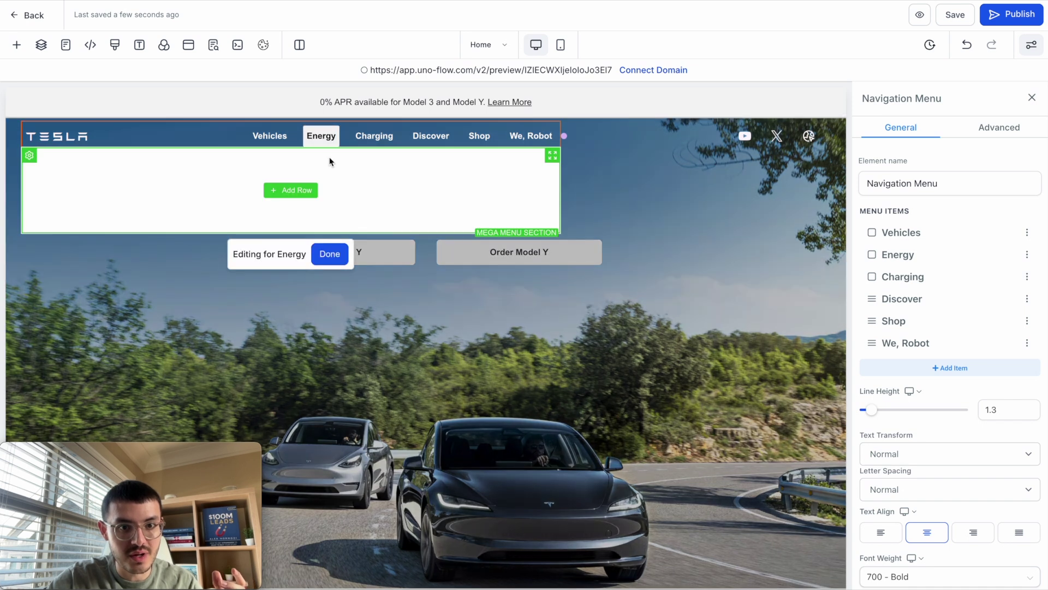
pyautogui.click(290, 189)
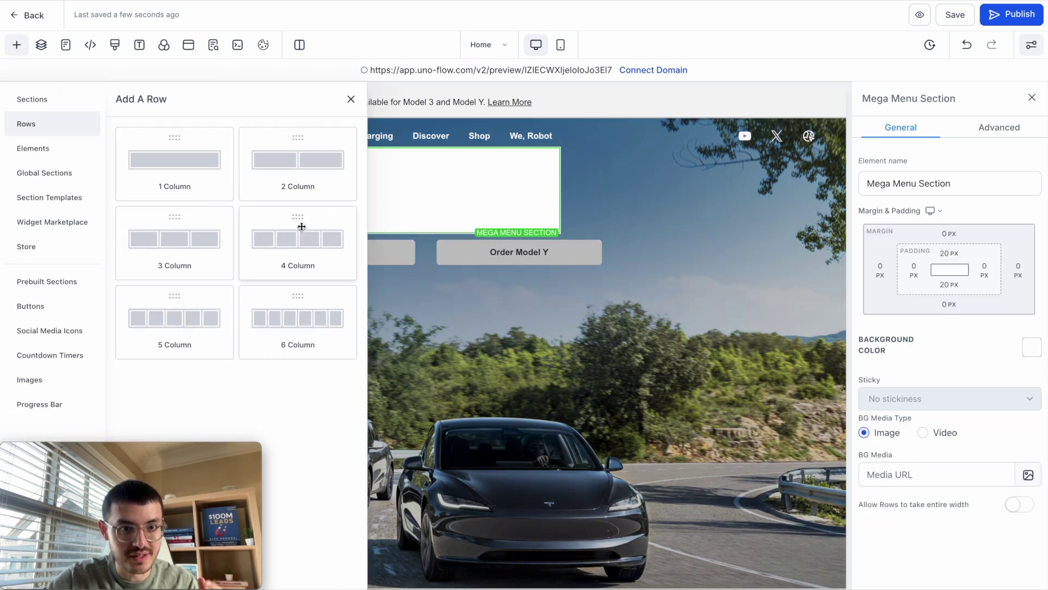
pyautogui.click(297, 167)
# Step: Add a headline to the second column of the Energy mega menu and search the elements for a button
pyautogui.click(430, 213)
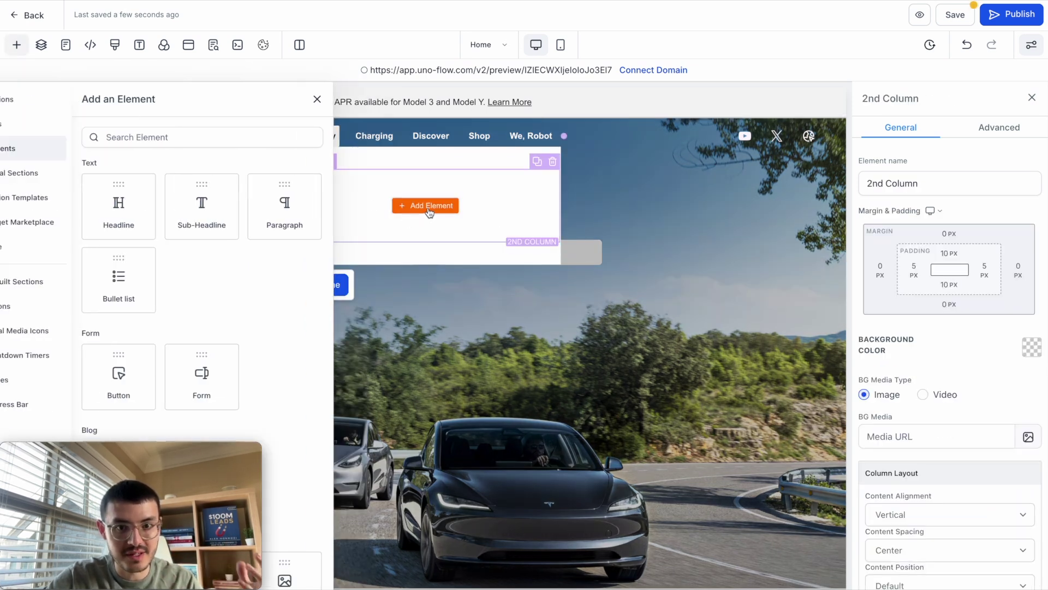
pyautogui.click(150, 229)
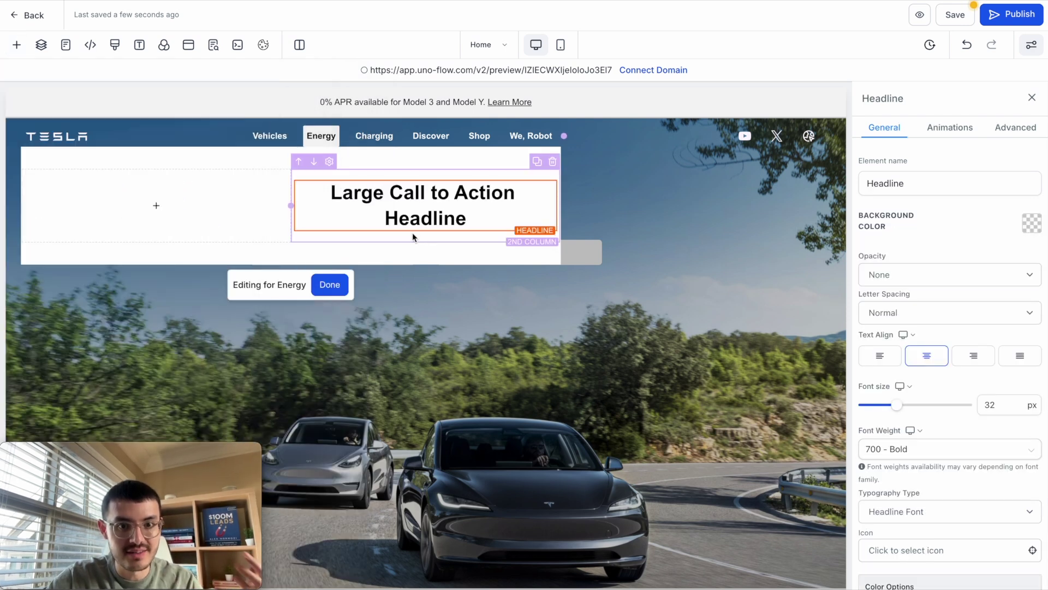
pyautogui.click(409, 232)
pyautogui.write('butt')
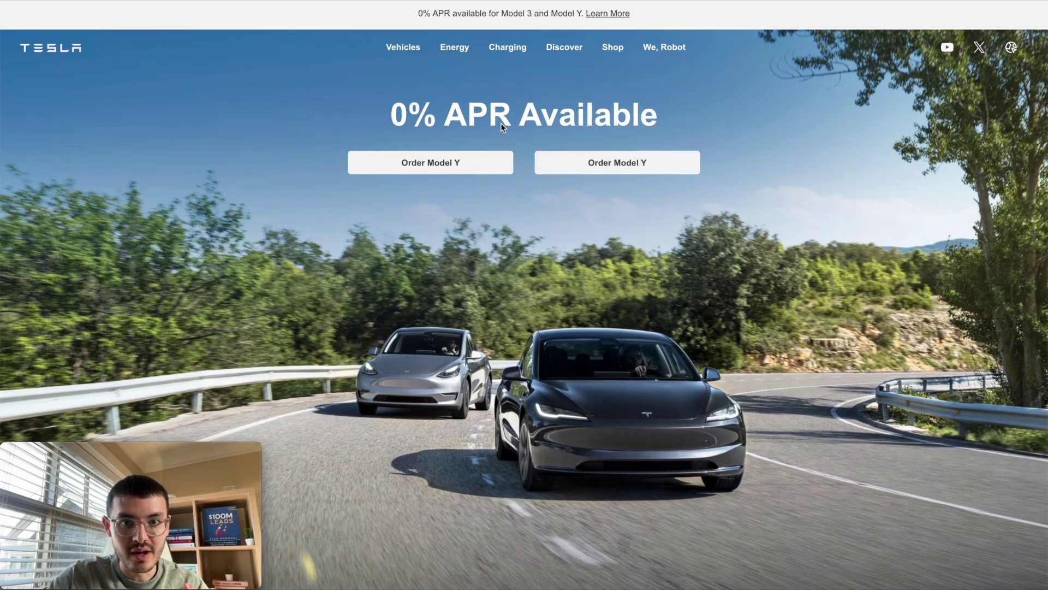
# Step: Check the Energy menu in the live preview and examine the layout of the Vehicles mega menu in the builder
pyautogui.moveTo(459, 55)
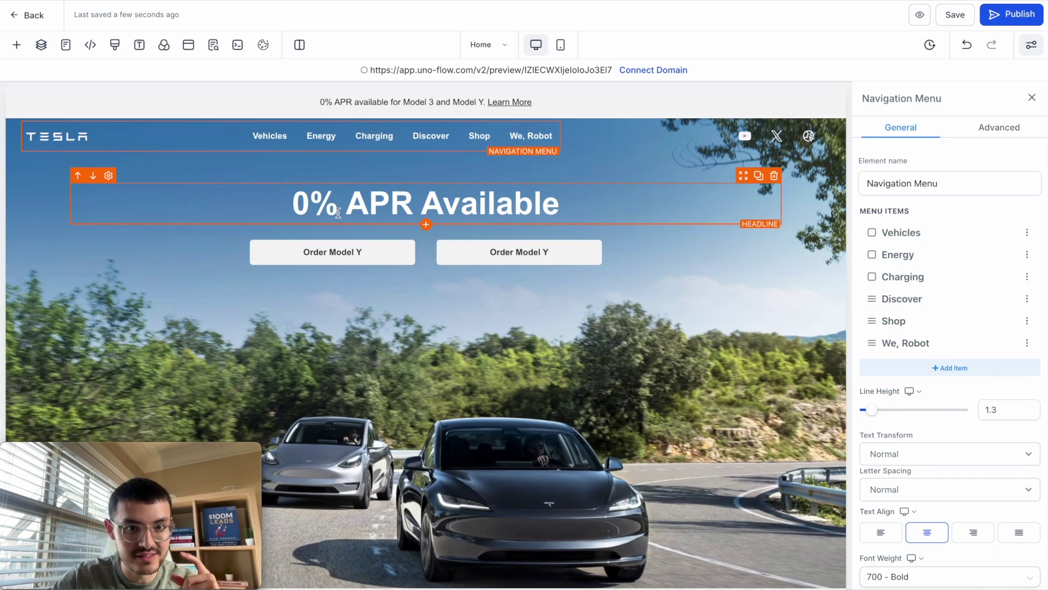
pyautogui.click(270, 136)
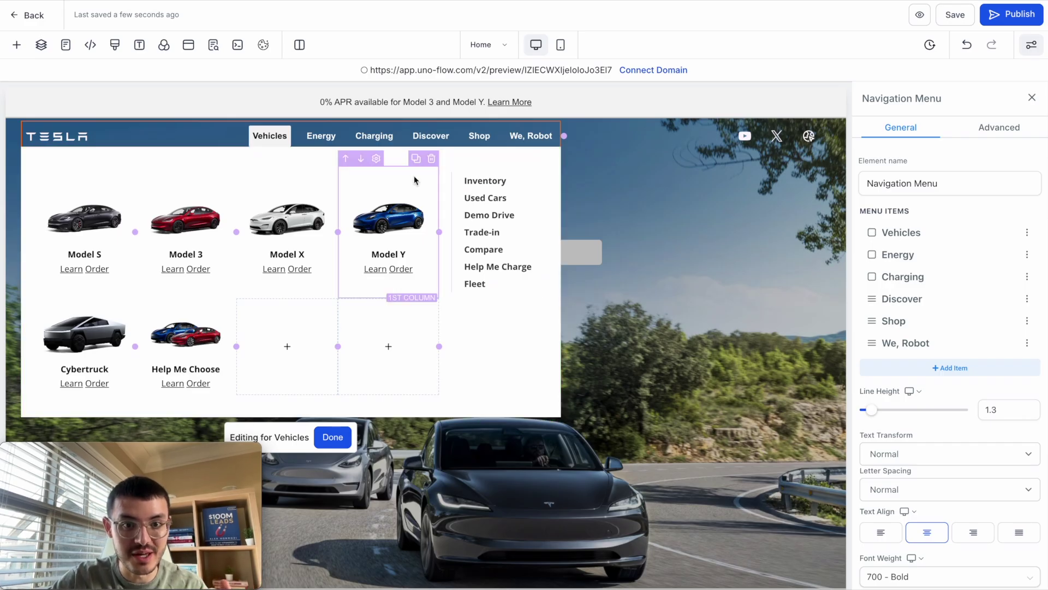
pyautogui.press('Escape')
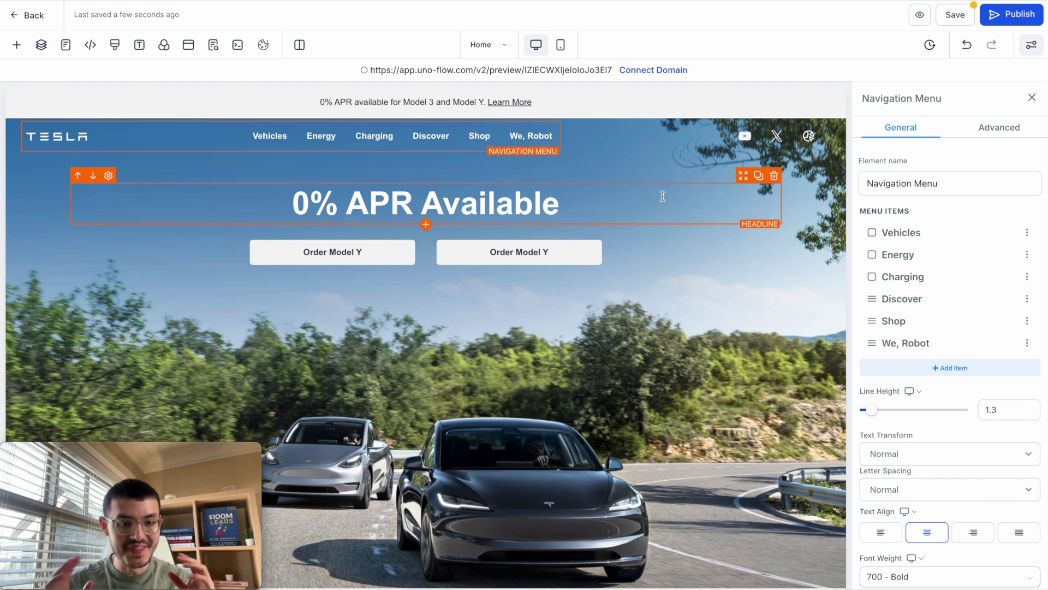